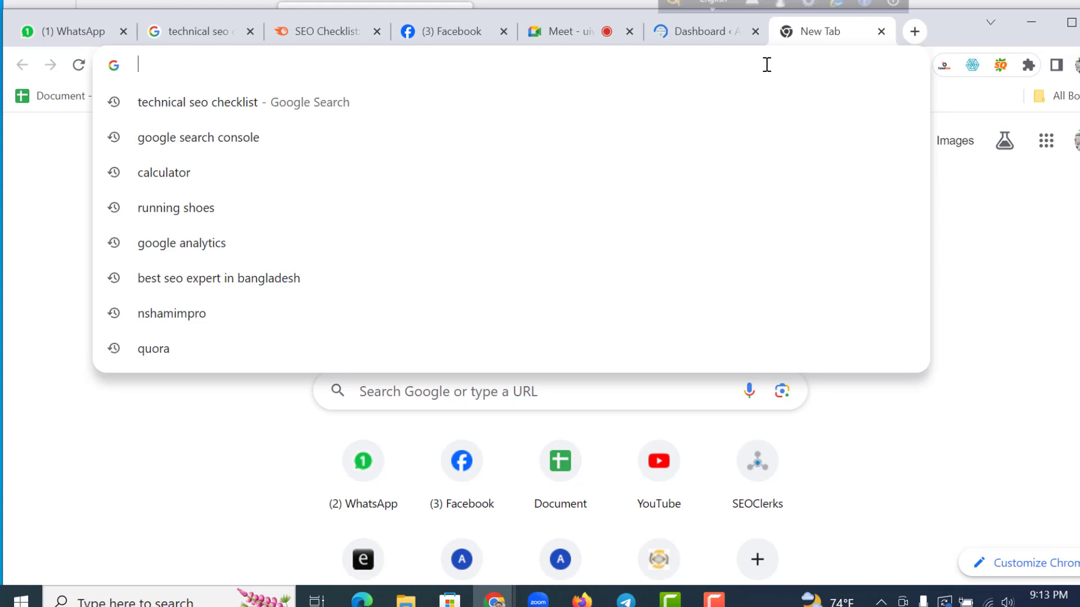
# Step: Open the Google Analytics home page at analytics.google.com
pyautogui.write('a')
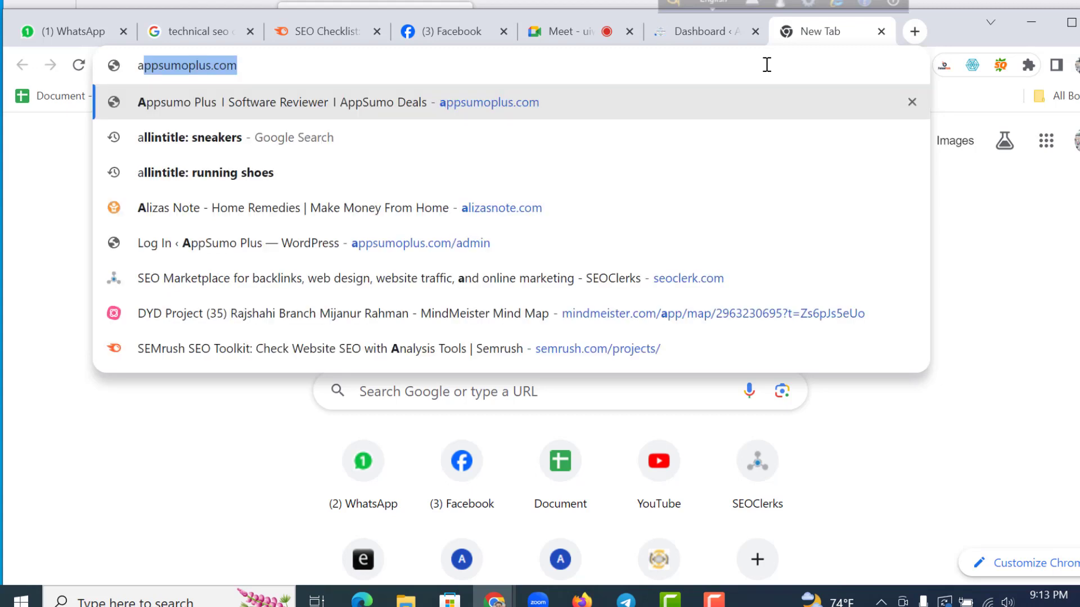
pyautogui.write('nalytics.google')
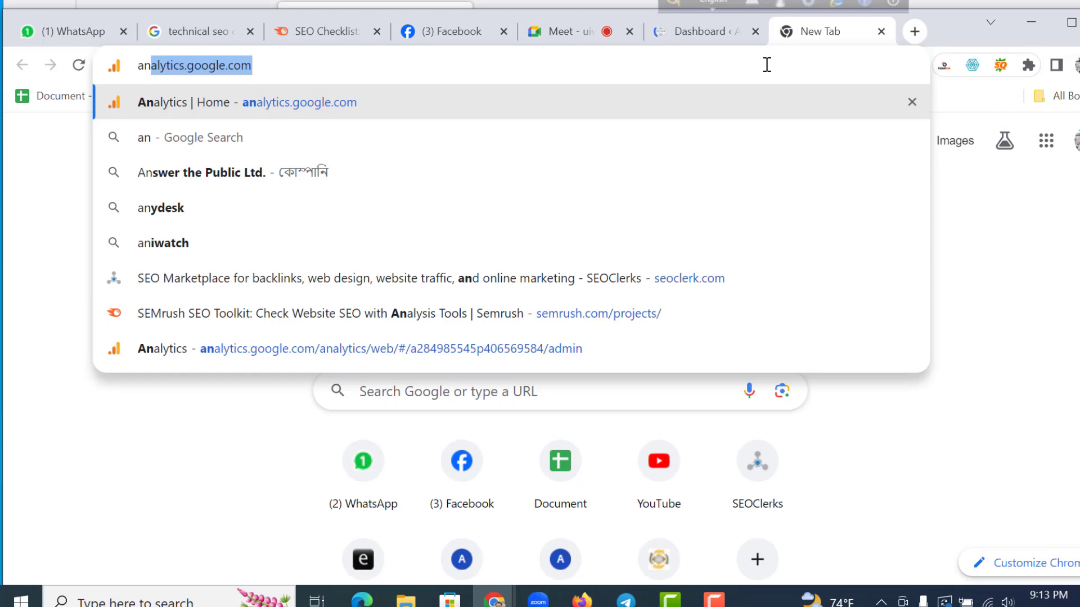
pyautogui.click(266, 62)
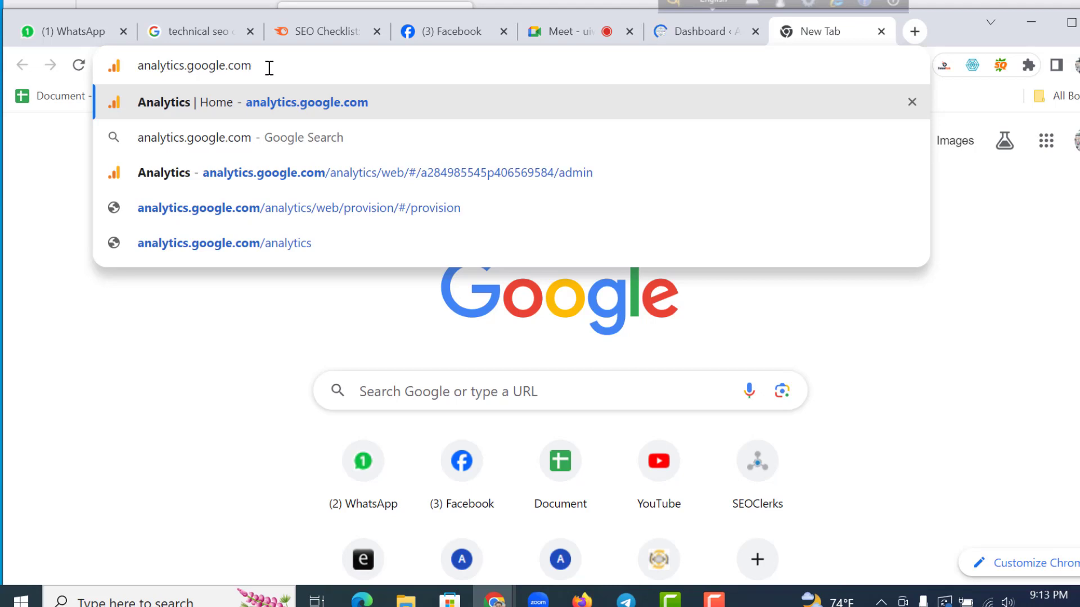
pyautogui.press('Return')
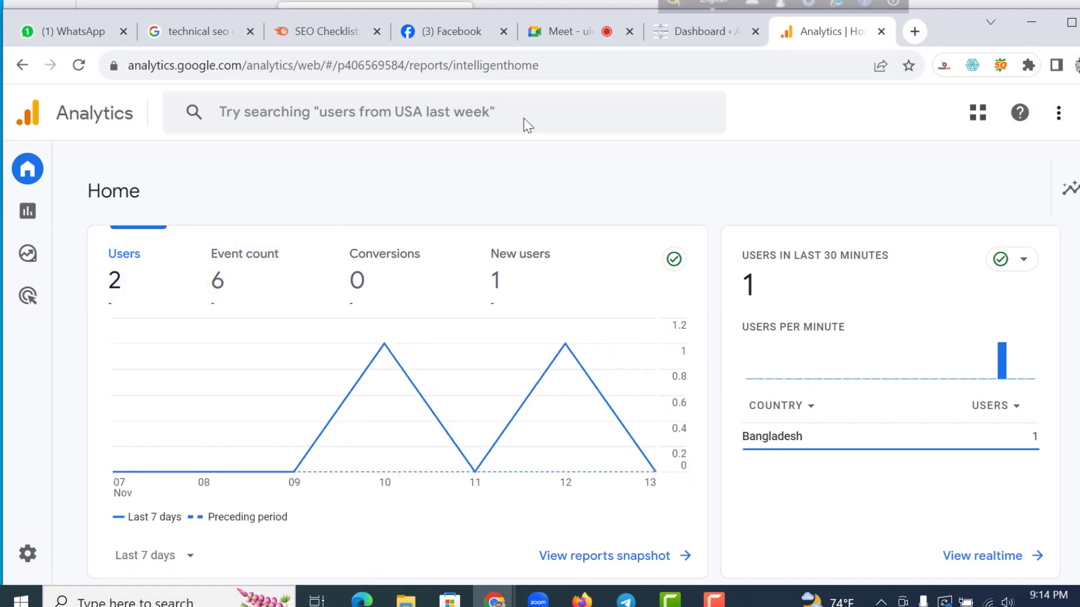
# Step: Go to the Analytics admin settings and start creating a new account
pyautogui.moveTo(69, 405)
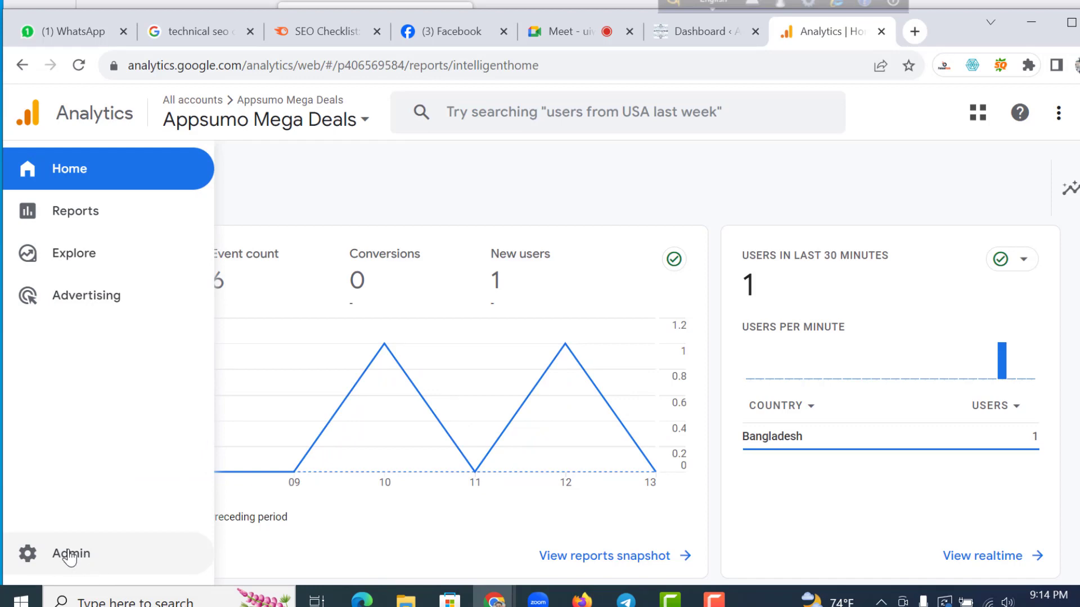
pyautogui.click(69, 555)
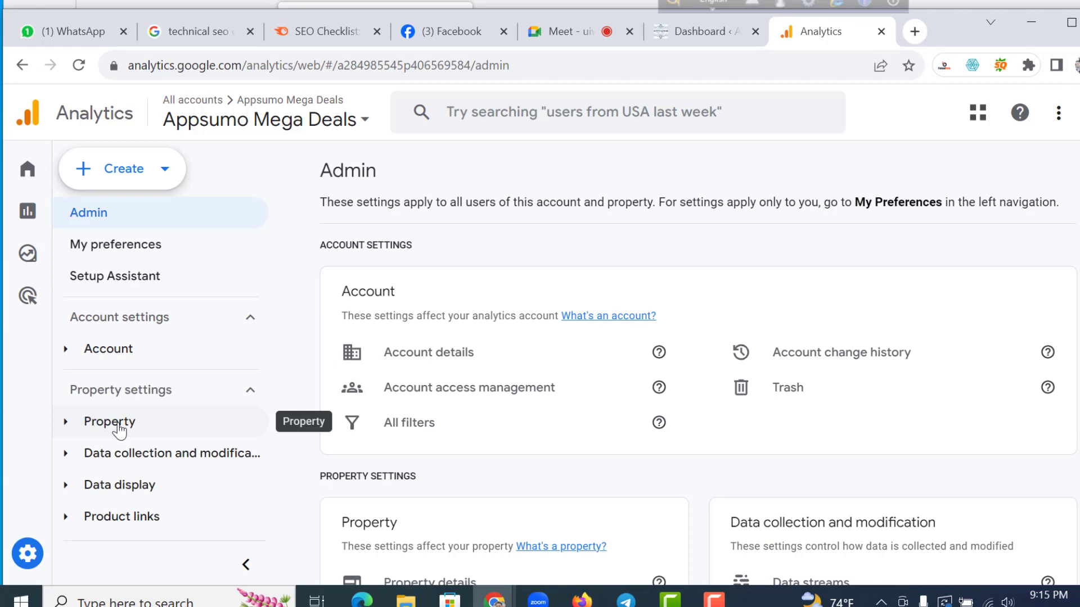
pyautogui.click(141, 344)
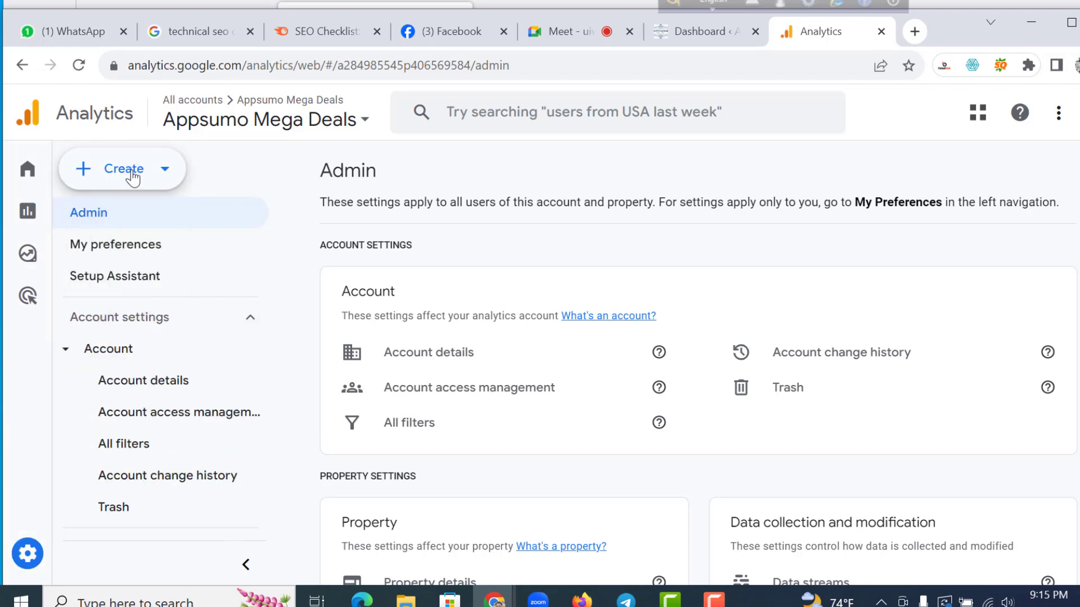
pyautogui.click(133, 177)
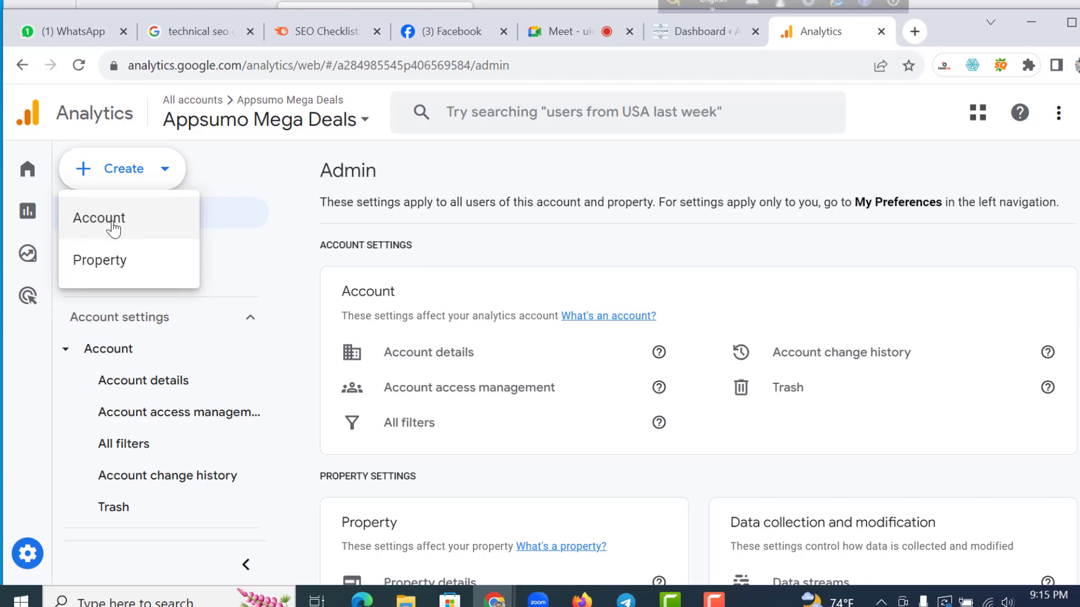
pyautogui.click(113, 228)
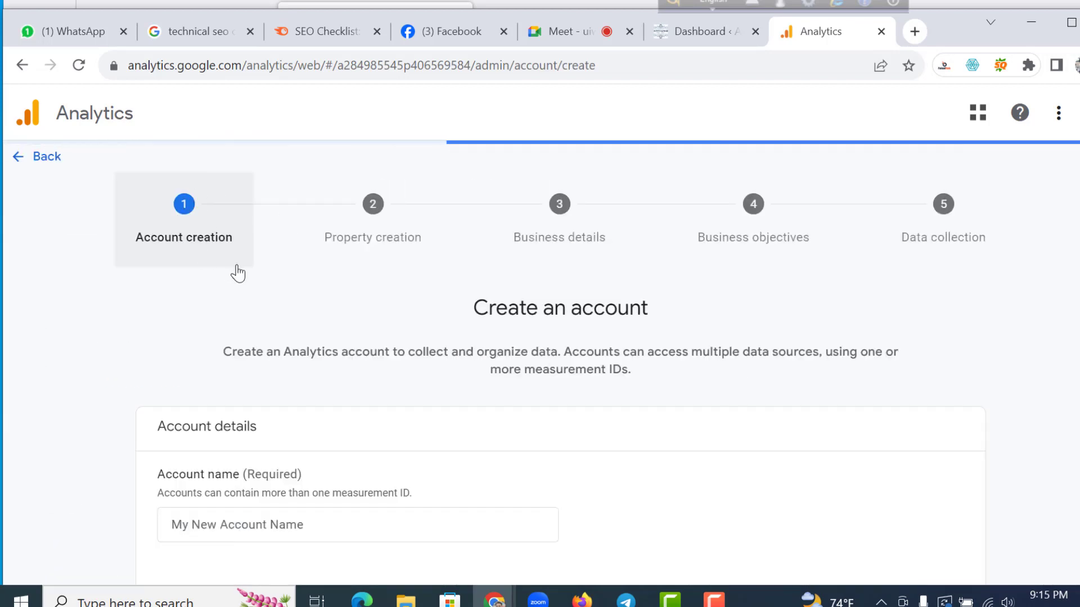
pyautogui.scroll(-3, 322, 312)
pyautogui.scroll(3, 322, 312)
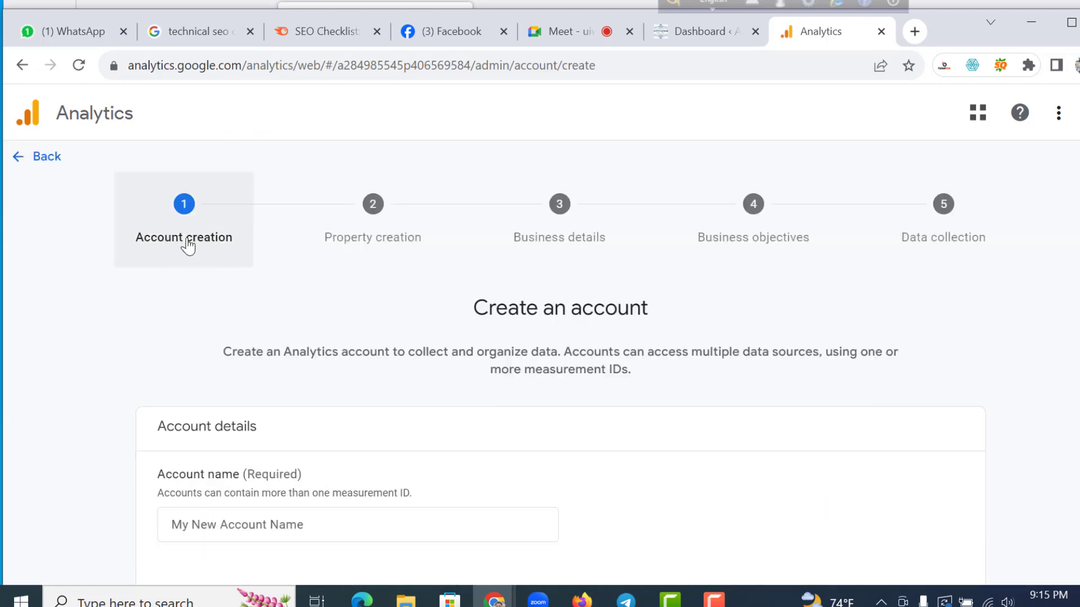
# Step: Name the new account appsumomegadeals, copying the name from the web address of the WordPress dashboard
pyautogui.scroll(-3, 194, 231)
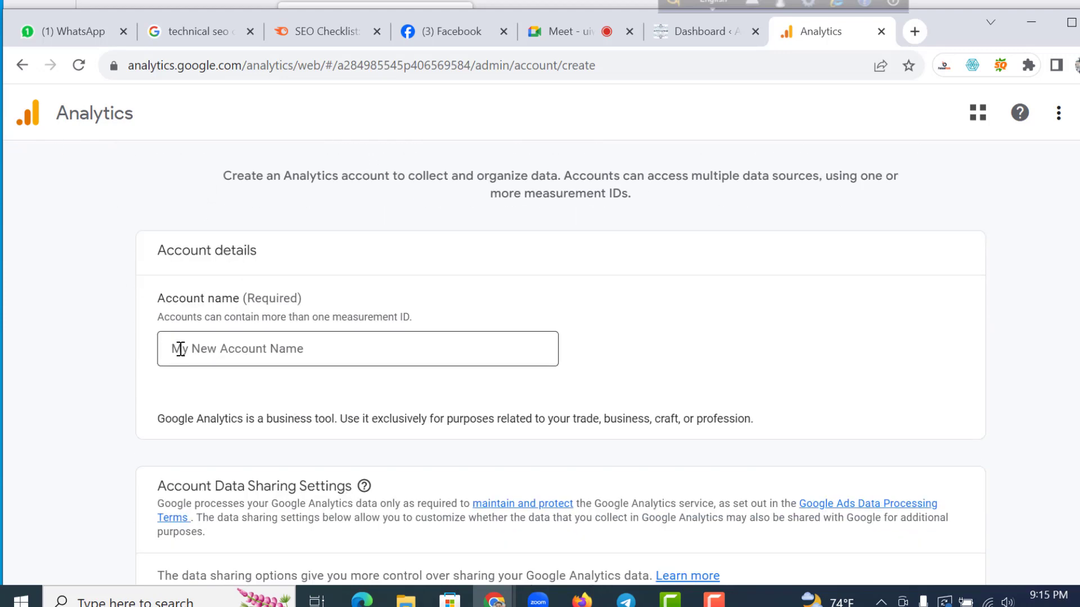
pyautogui.click(185, 349)
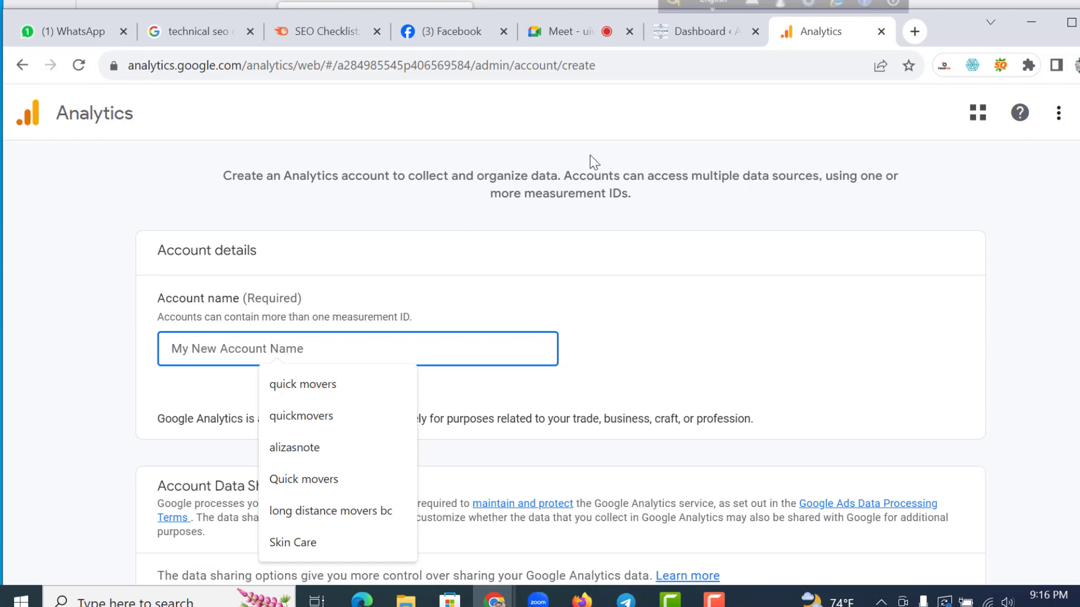
pyautogui.click(703, 29)
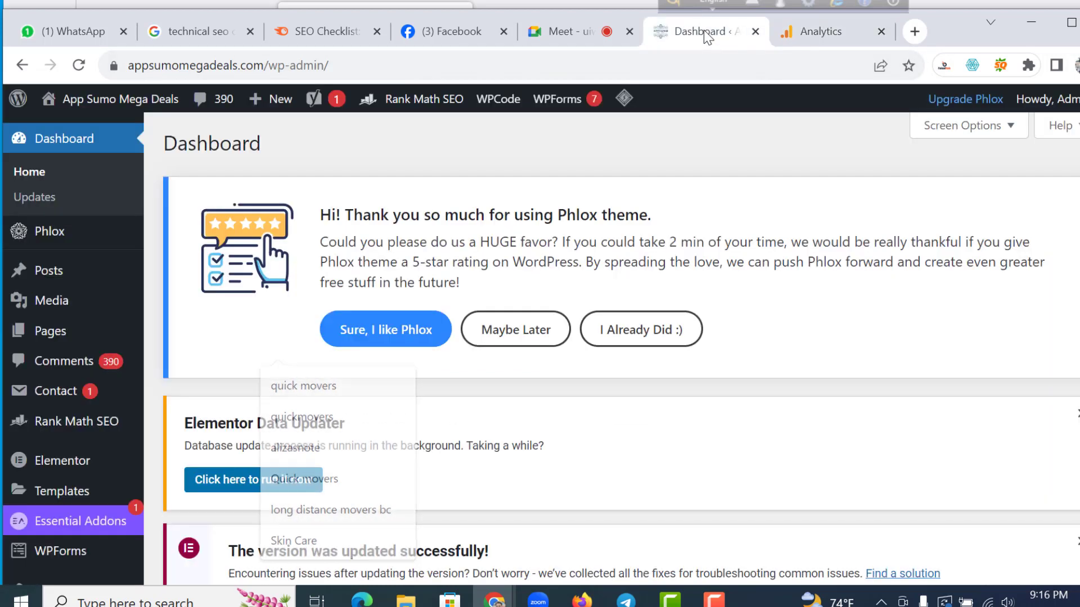
pyautogui.click(229, 66)
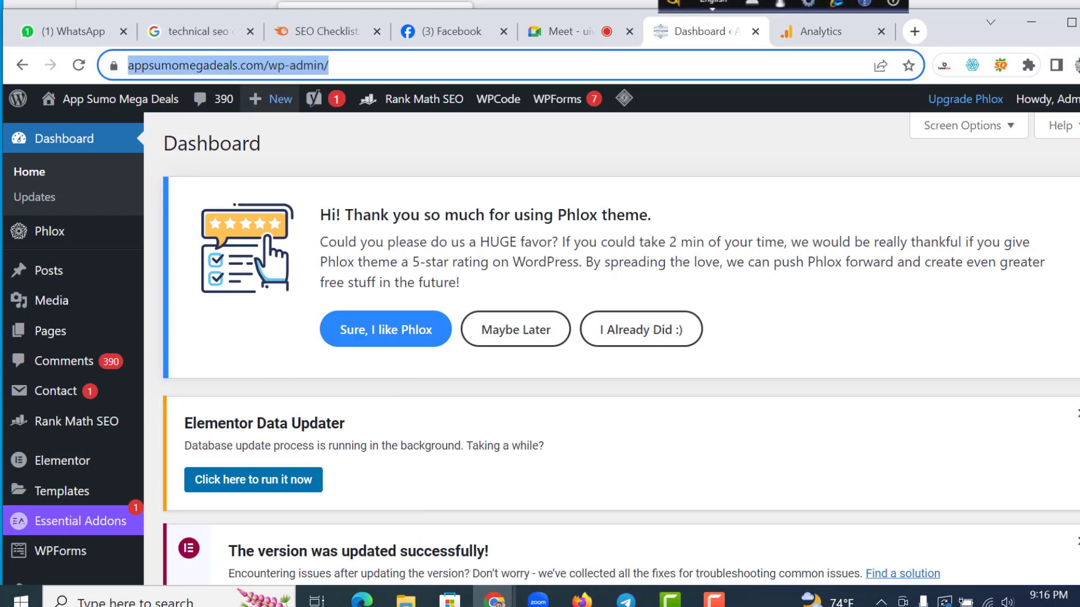
pyautogui.click(240, 66)
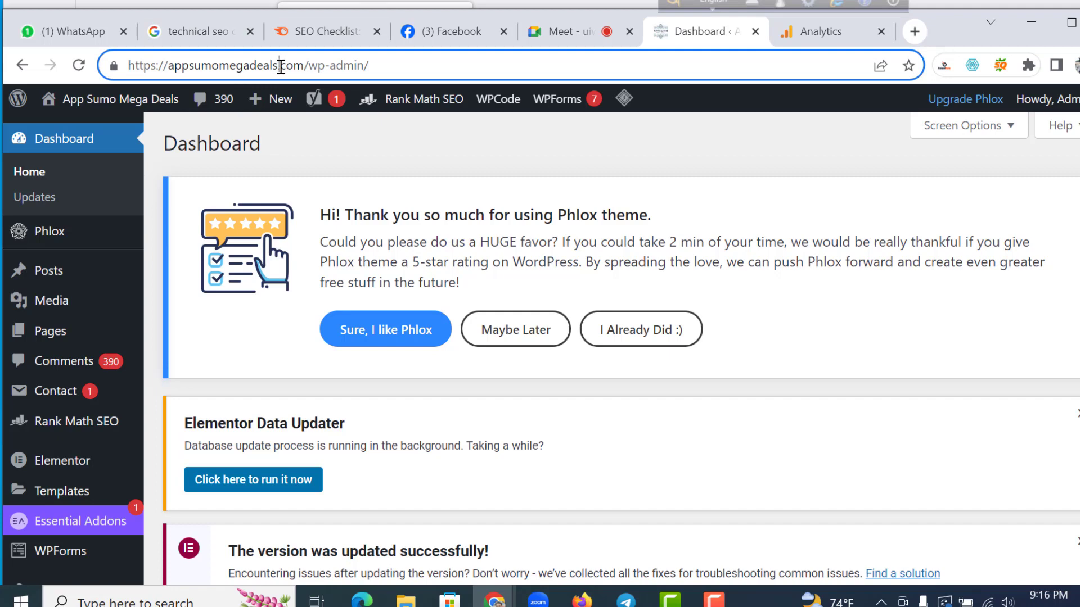
pyautogui.moveTo(279, 67); pyautogui.dragTo(170, 66)
pyautogui.hotkey('ctrl', 'c')
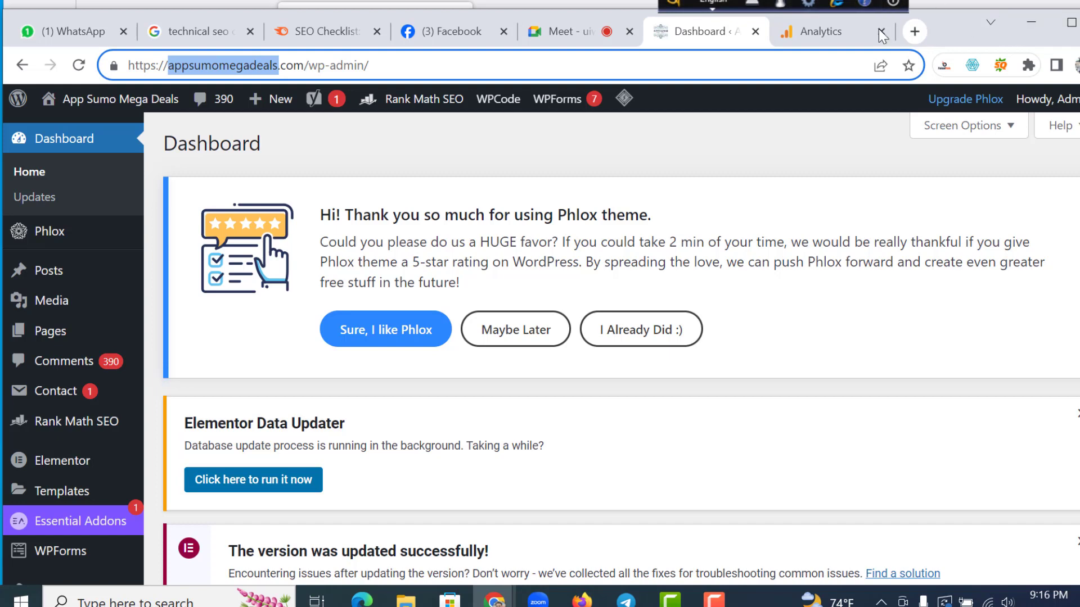
pyautogui.click(816, 36)
pyautogui.click(234, 344)
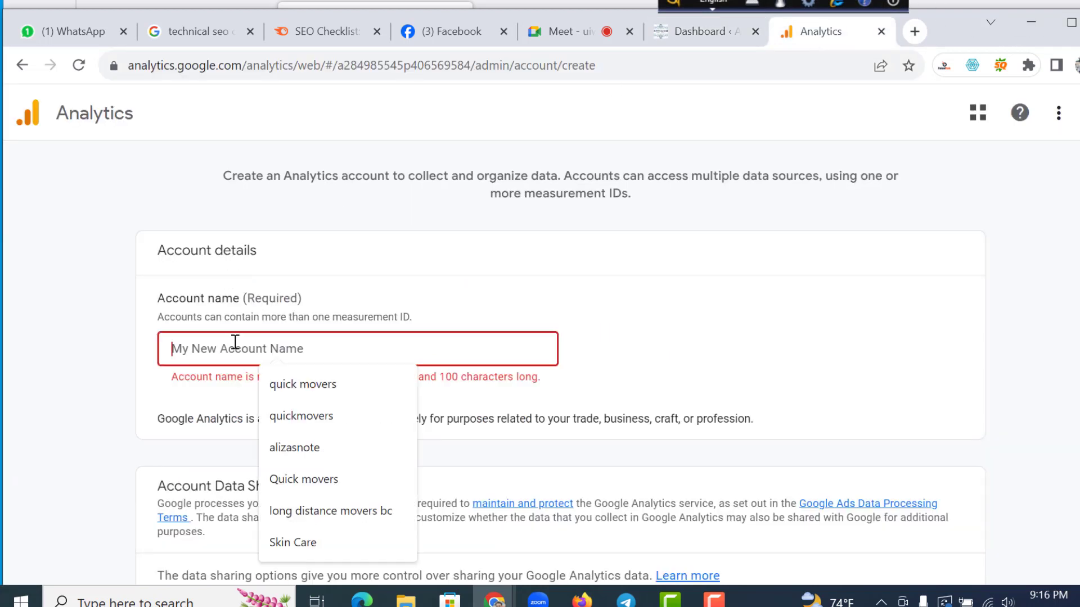
pyautogui.hotkey('ctrl', 'v')
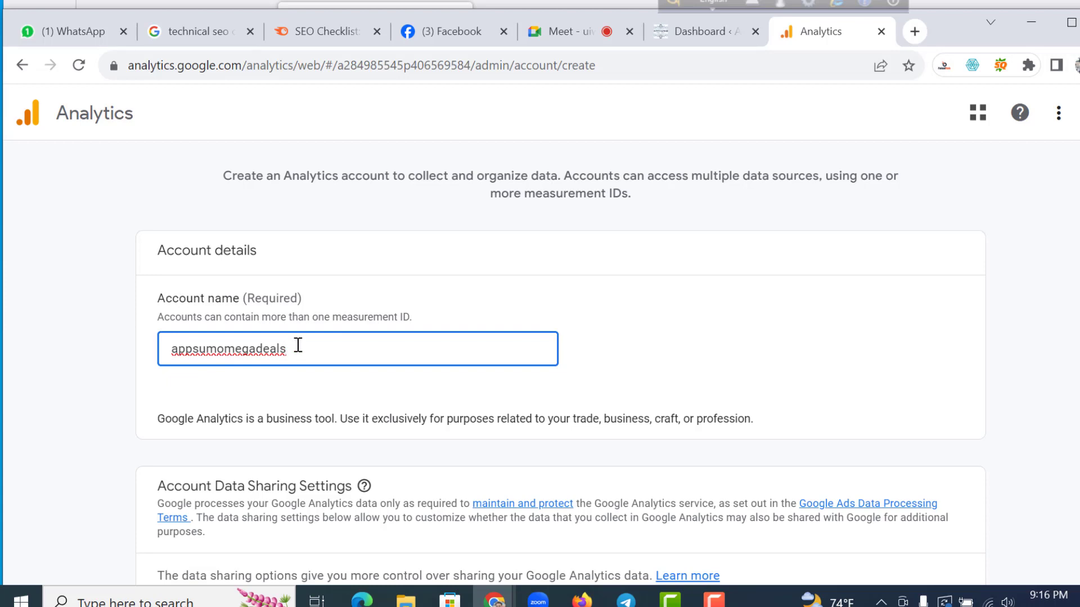
# Step: Review the account data sharing settings and copy the account name appsumomegadeals
pyautogui.scroll(-1, 298, 346)
pyautogui.scroll(-3, 309, 330)
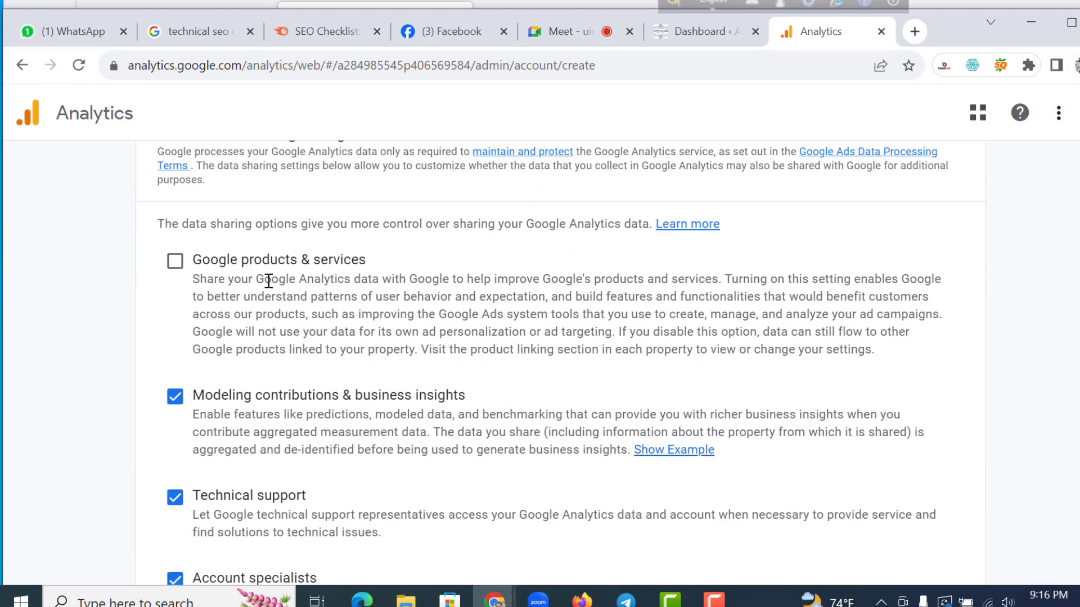
pyautogui.scroll(-3, 300, 239)
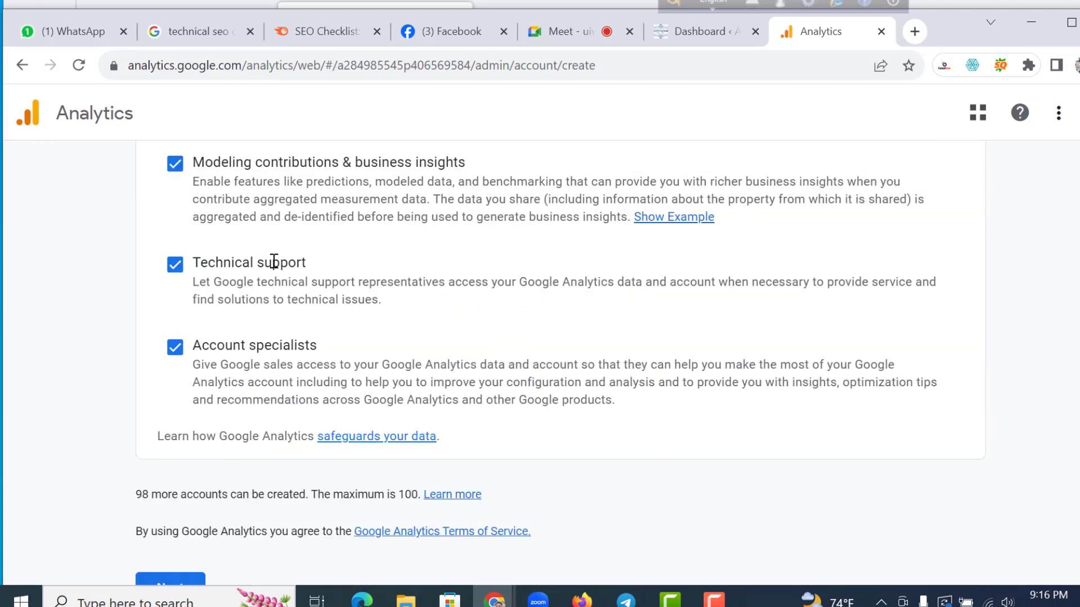
pyautogui.scroll(4, 338, 290)
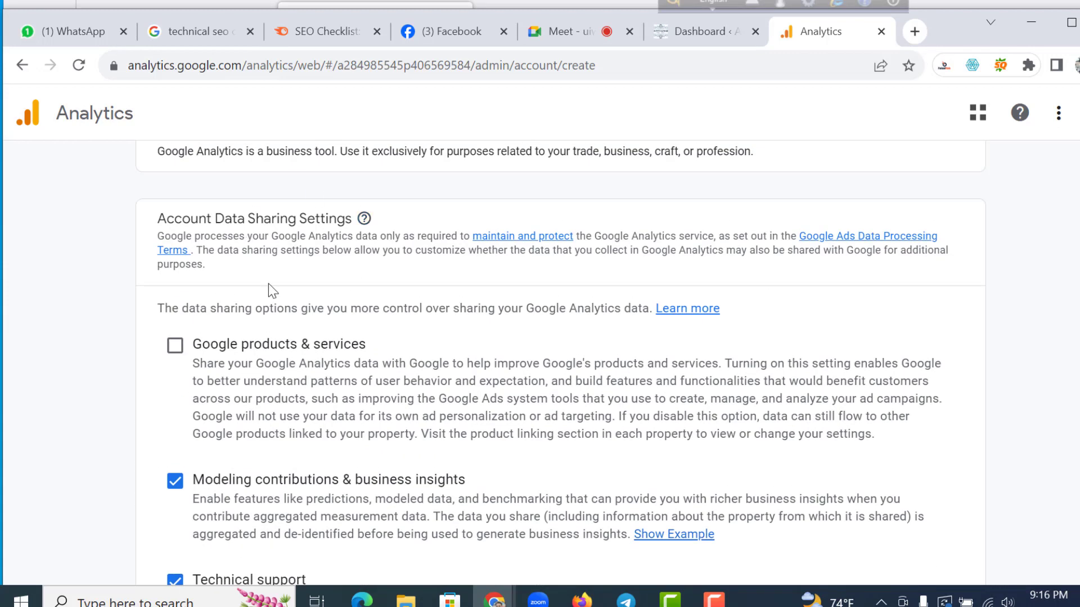
pyautogui.scroll(2, 292, 310)
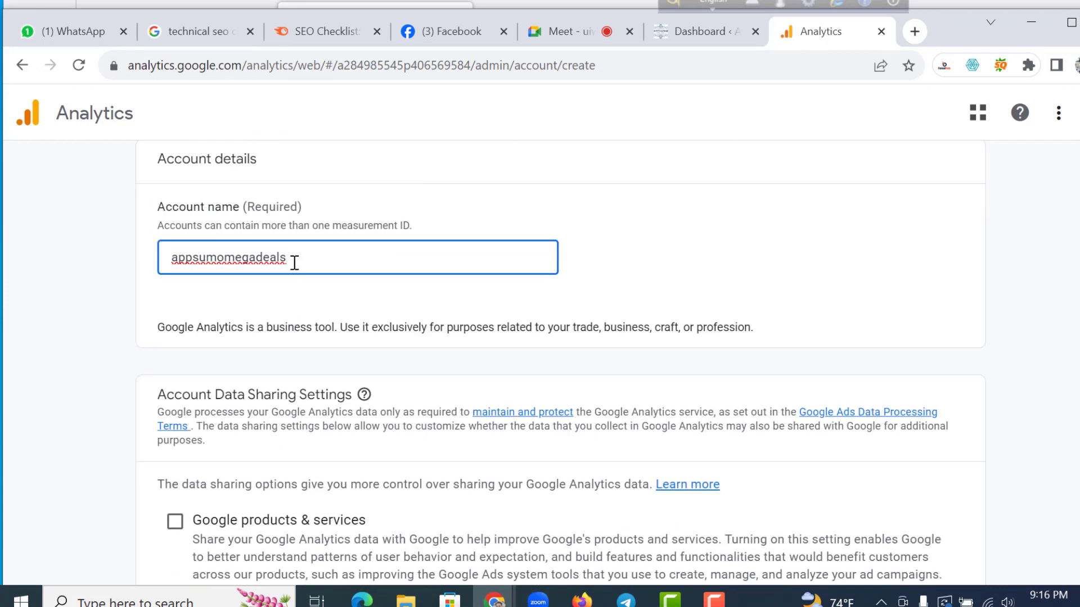
pyautogui.moveTo(297, 260); pyautogui.dragTo(159, 260)
pyautogui.hotkey('ctrl', 'c')
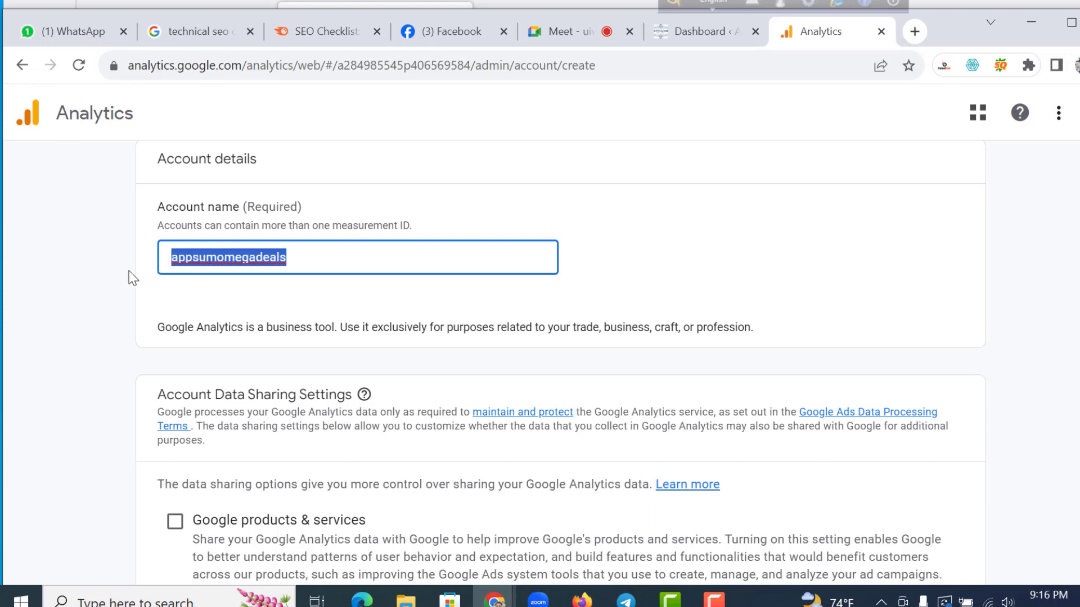
# Step: Keep the preset data sharing options and continue to property creation
pyautogui.scroll(-9, 233, 275)
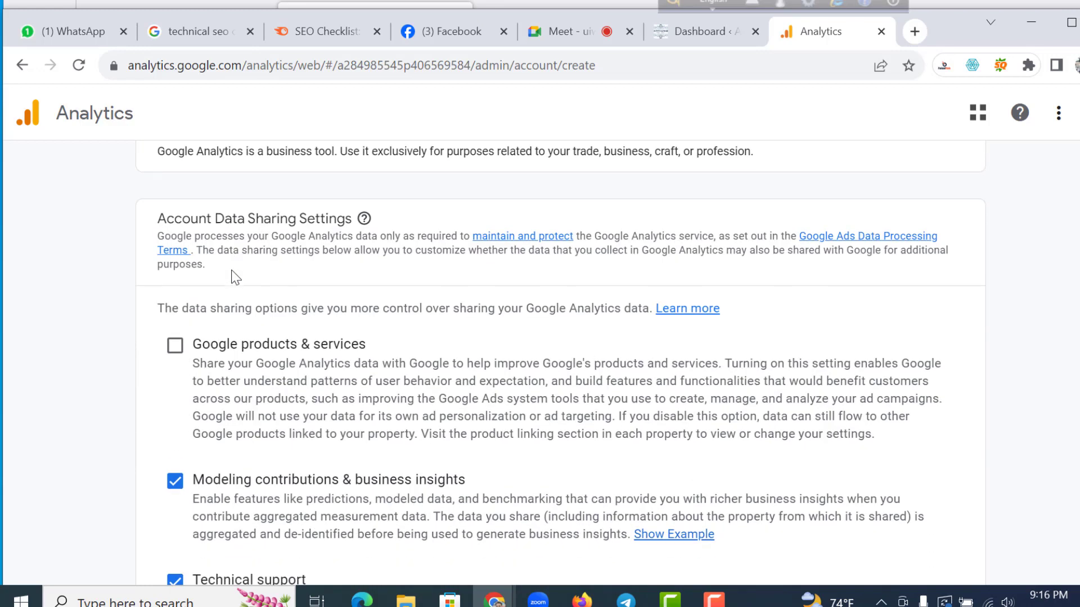
pyautogui.scroll(6, 222, 314)
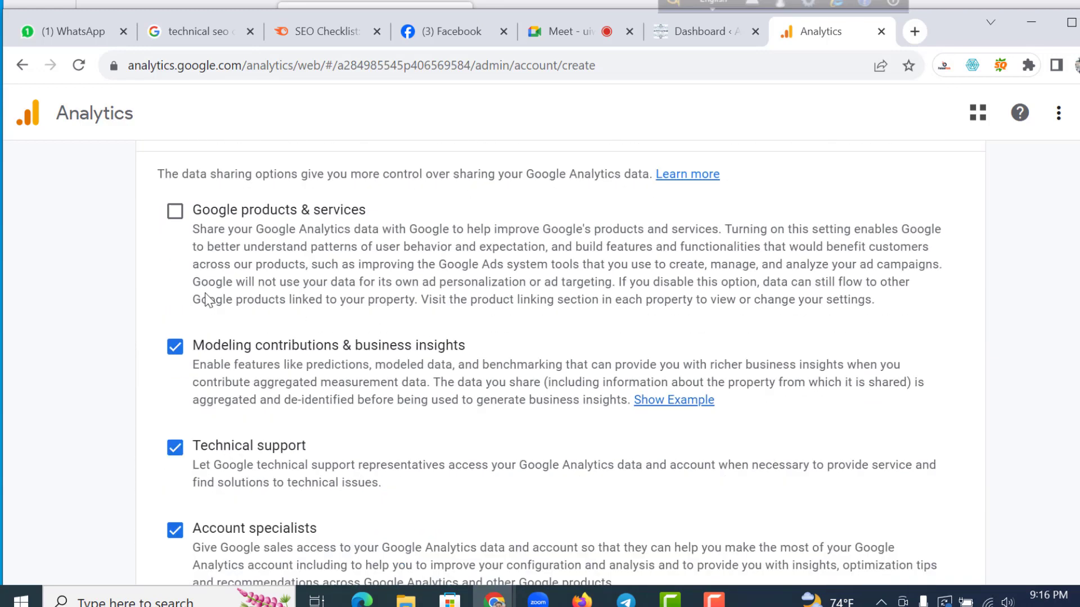
pyautogui.scroll(-4, 176, 256)
pyautogui.scroll(-2, 232, 296)
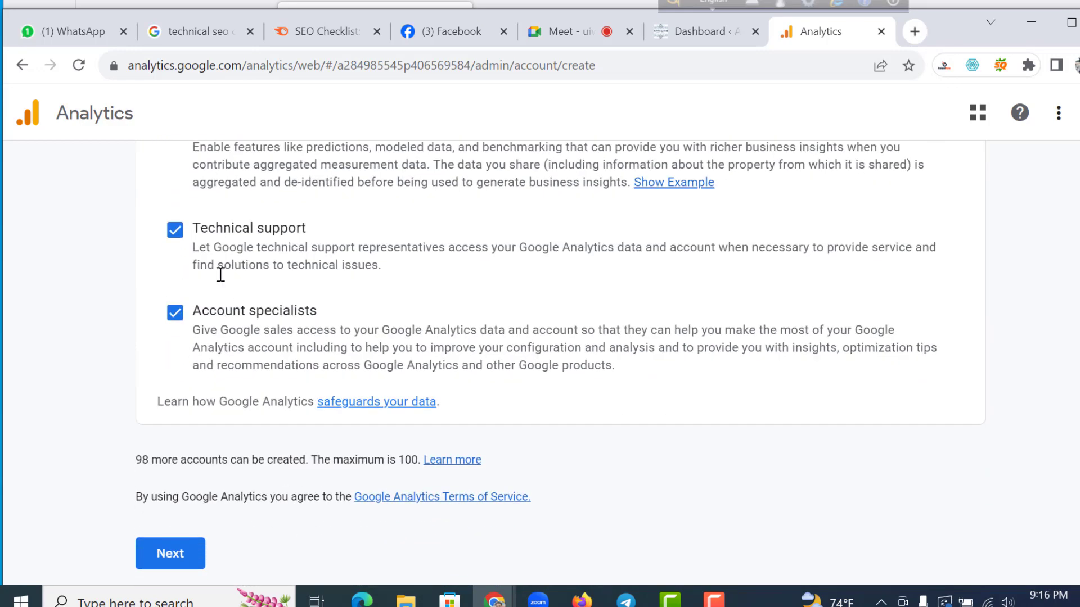
pyautogui.click(175, 544)
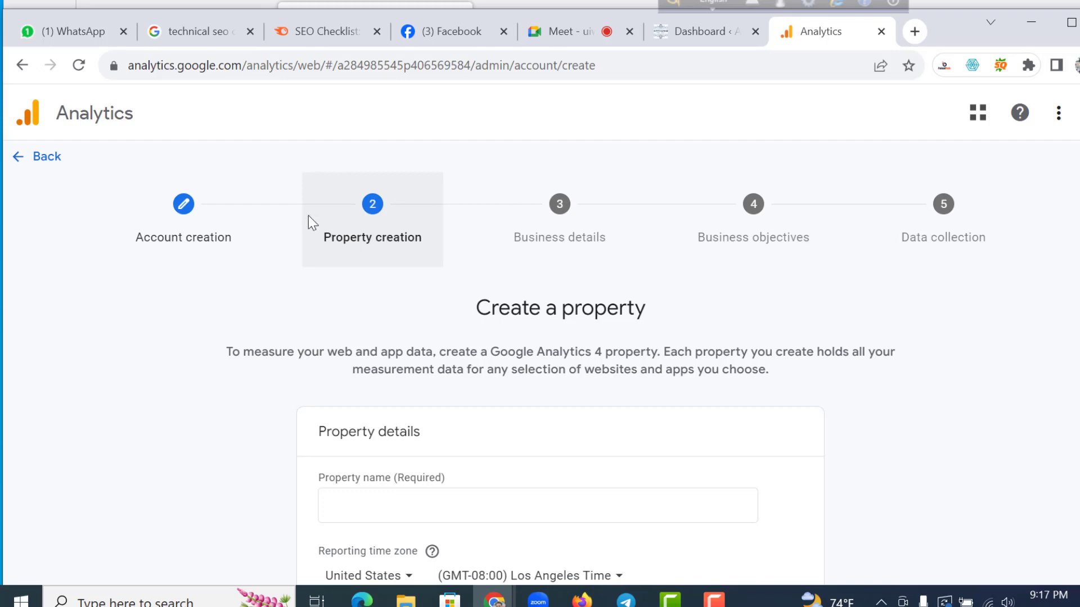
# Step: Name the property appsumomegadeals, keep the preset time zone and currency, and continue to the business details
pyautogui.scroll(-2, 482, 381)
pyautogui.click(349, 419)
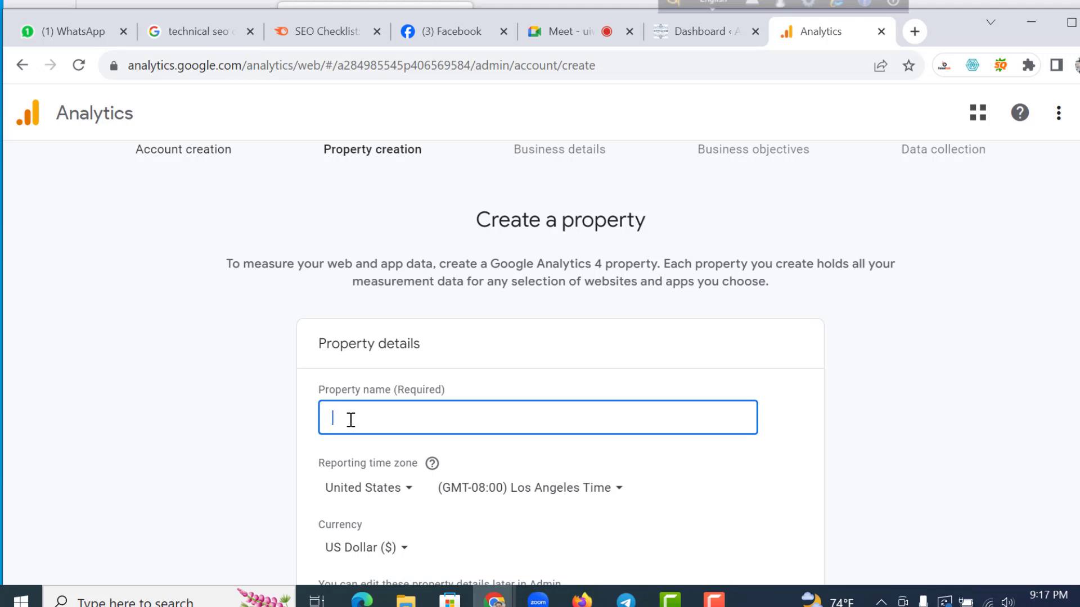
pyautogui.hotkey('ctrl', 'v')
pyautogui.scroll(-3, 363, 439)
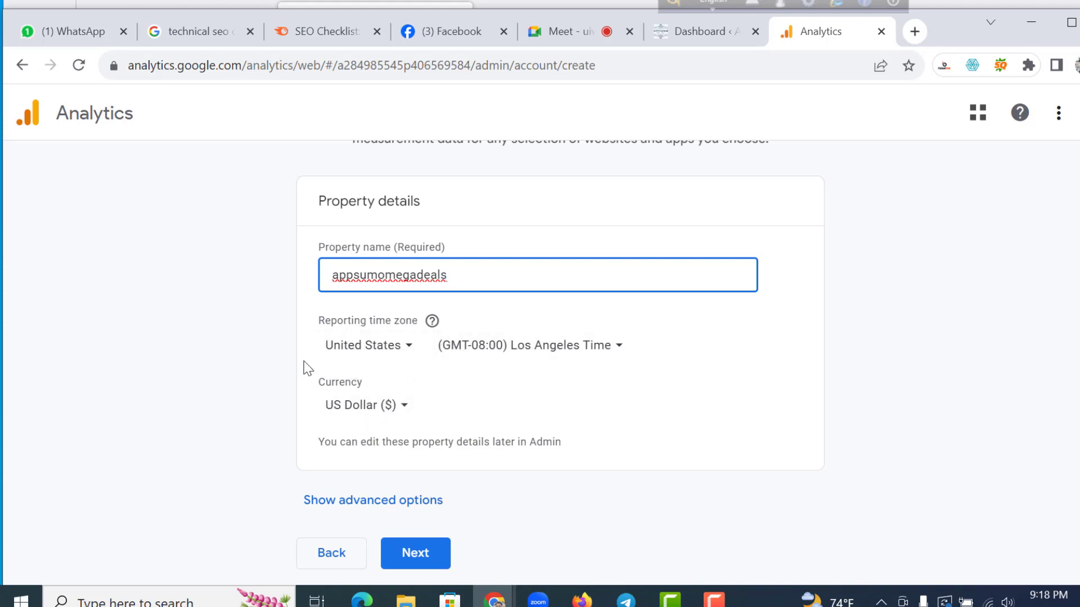
pyautogui.click(417, 556)
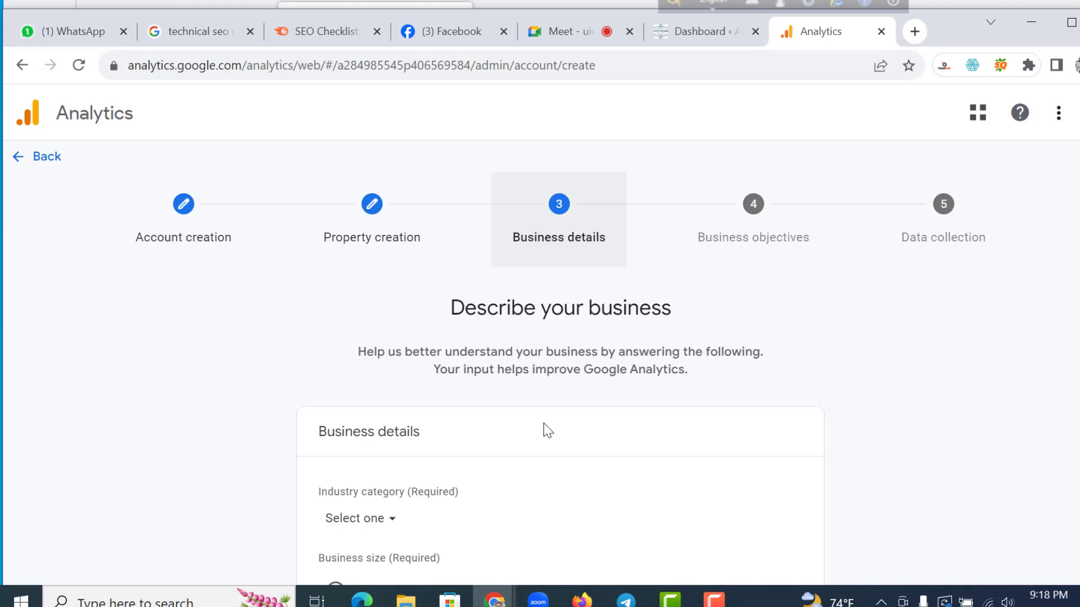
# Step: Set the industry category to Business & Industrial and the business size to Small - 1 to 10 employees
pyautogui.scroll(-3, 548, 431)
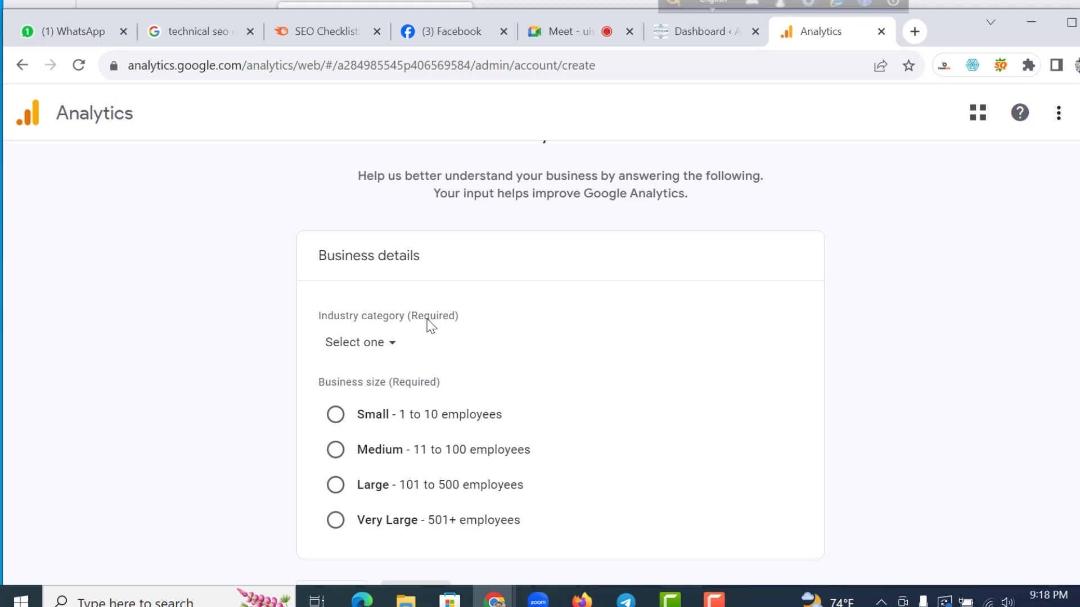
pyautogui.click(394, 341)
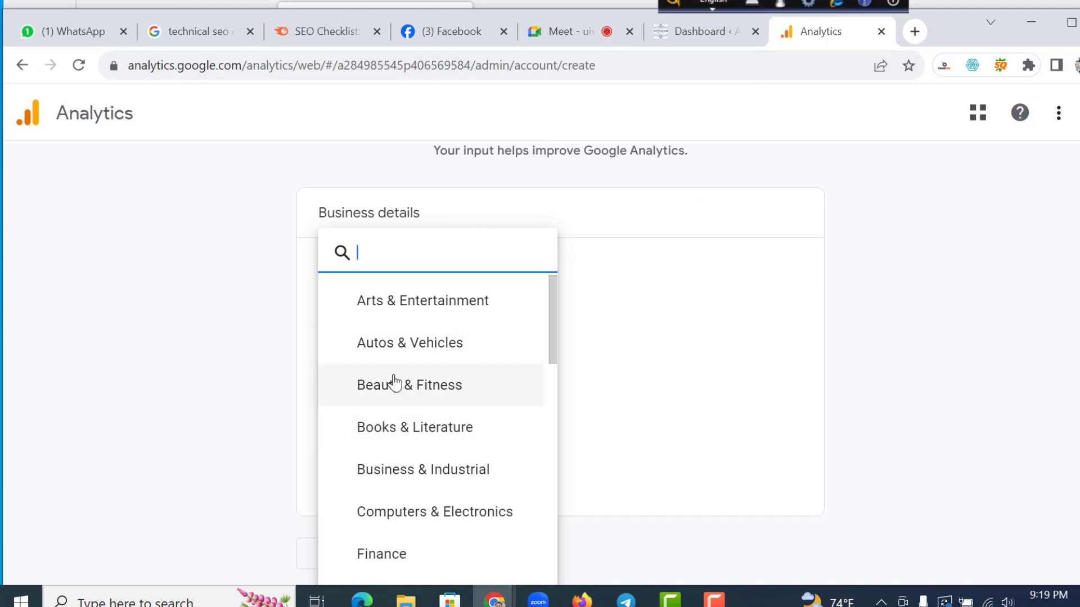
pyautogui.click(412, 476)
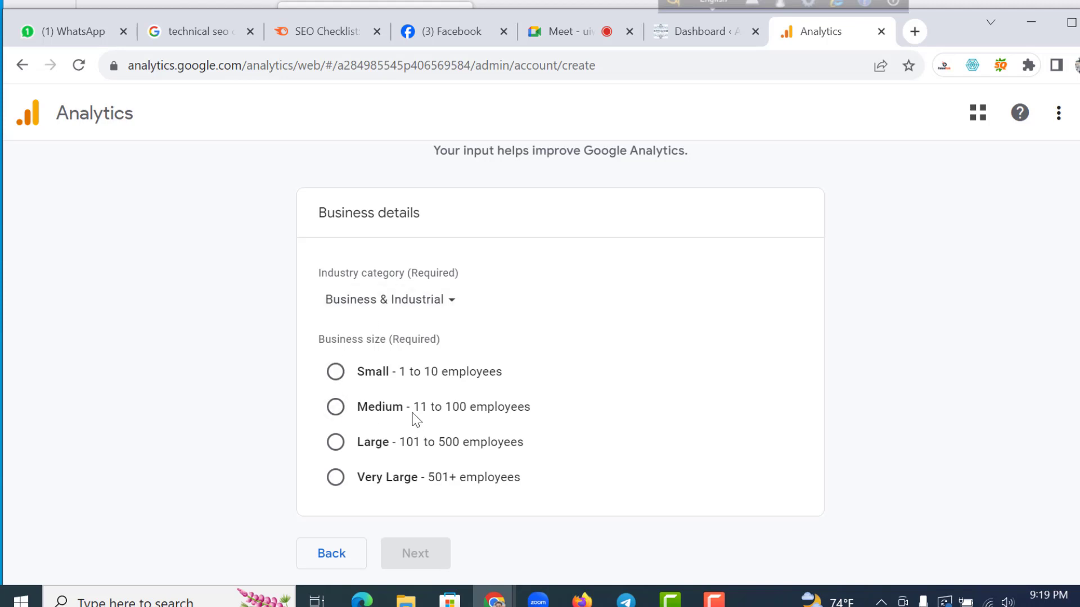
pyautogui.click(336, 373)
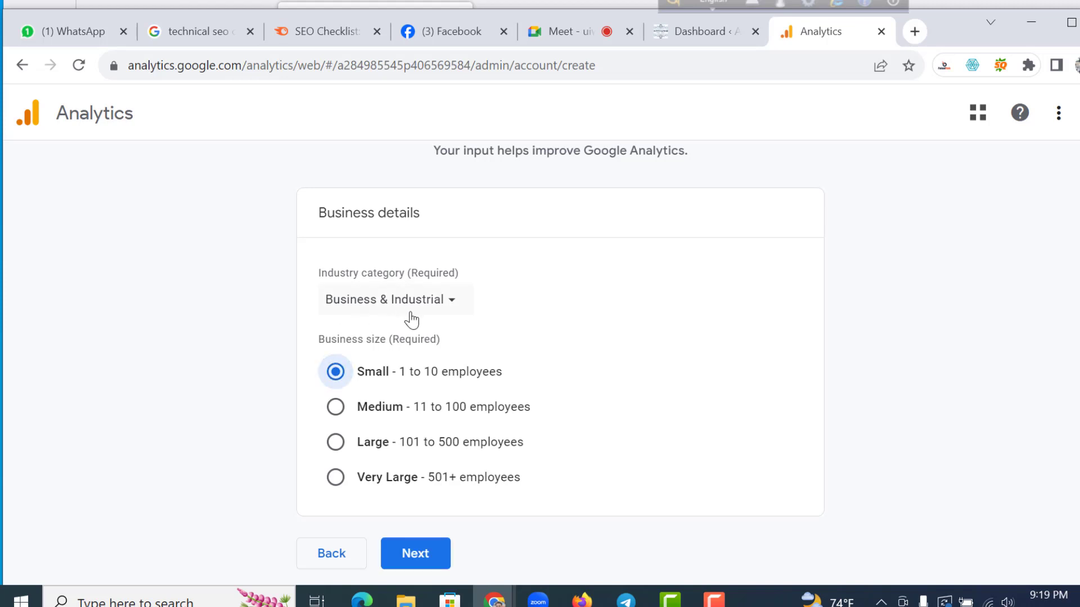
pyautogui.scroll(2, 438, 320)
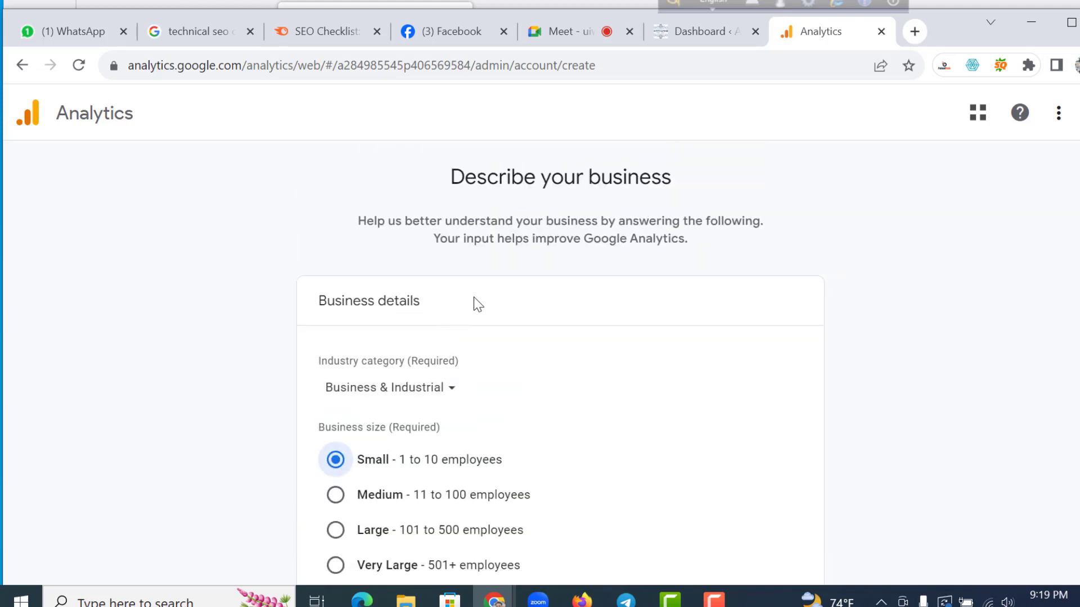
# Step: Continue to the business objectives, choose Generate leads as the only objective and create the account and property
pyautogui.scroll(-2, 473, 297)
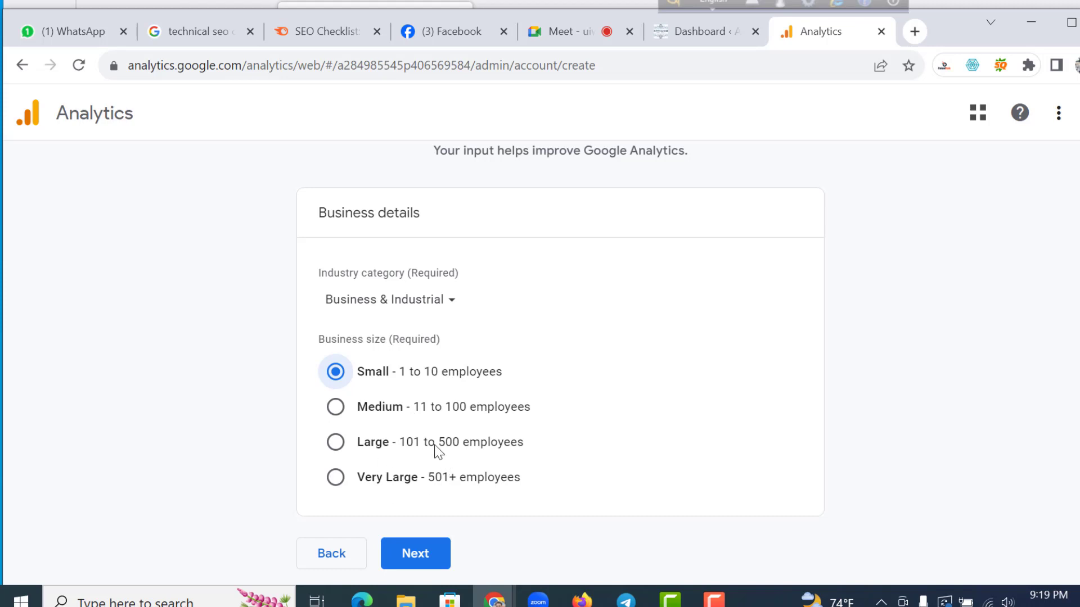
pyautogui.click(416, 557)
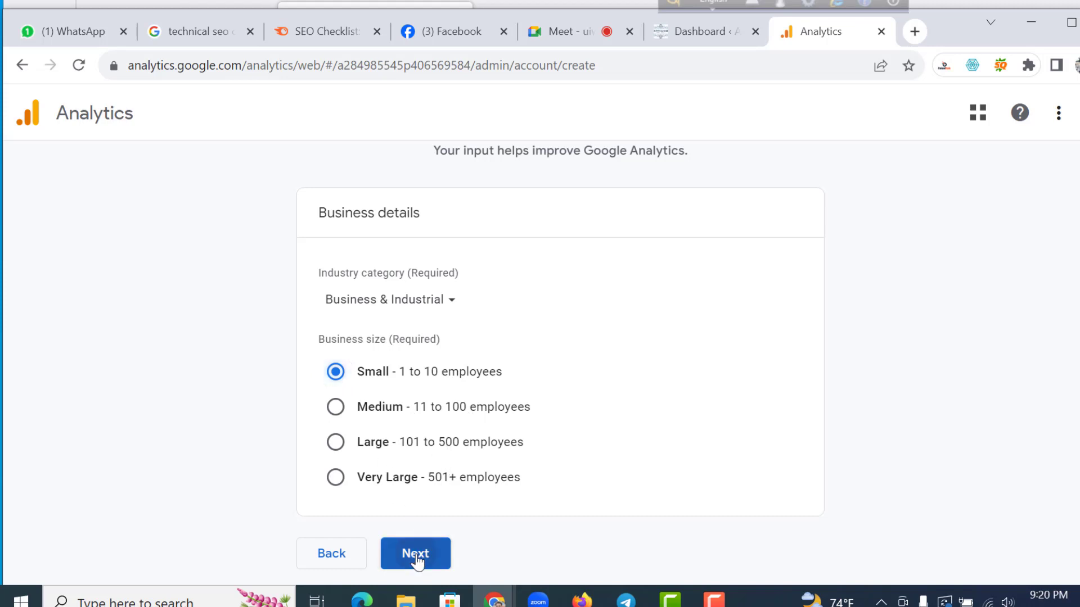
pyautogui.scroll(-1, 808, 368)
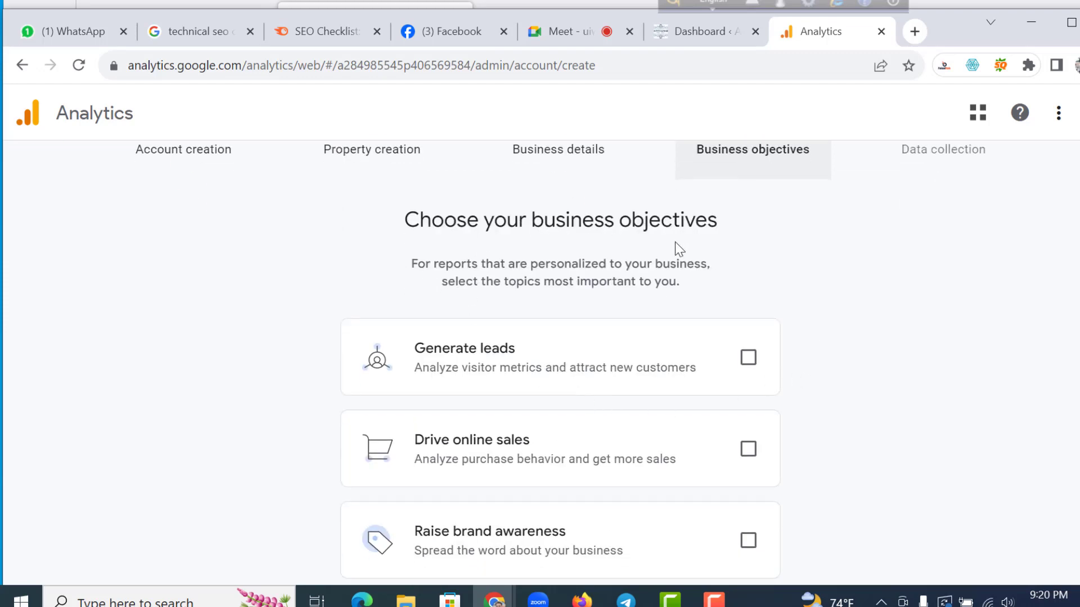
pyautogui.scroll(-4, 675, 242)
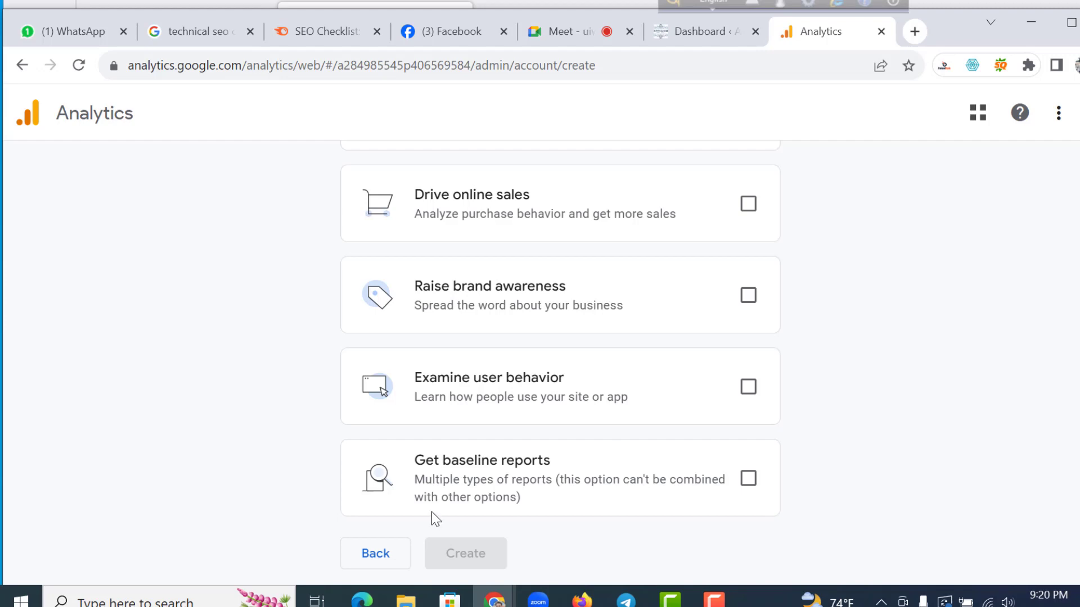
pyautogui.scroll(3, 444, 513)
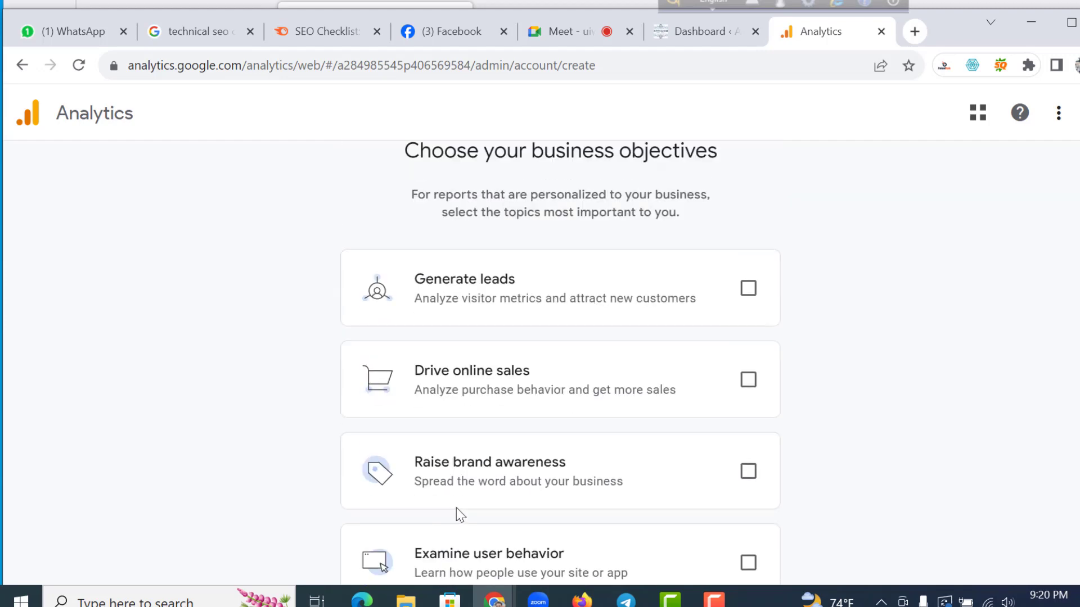
pyautogui.click(749, 298)
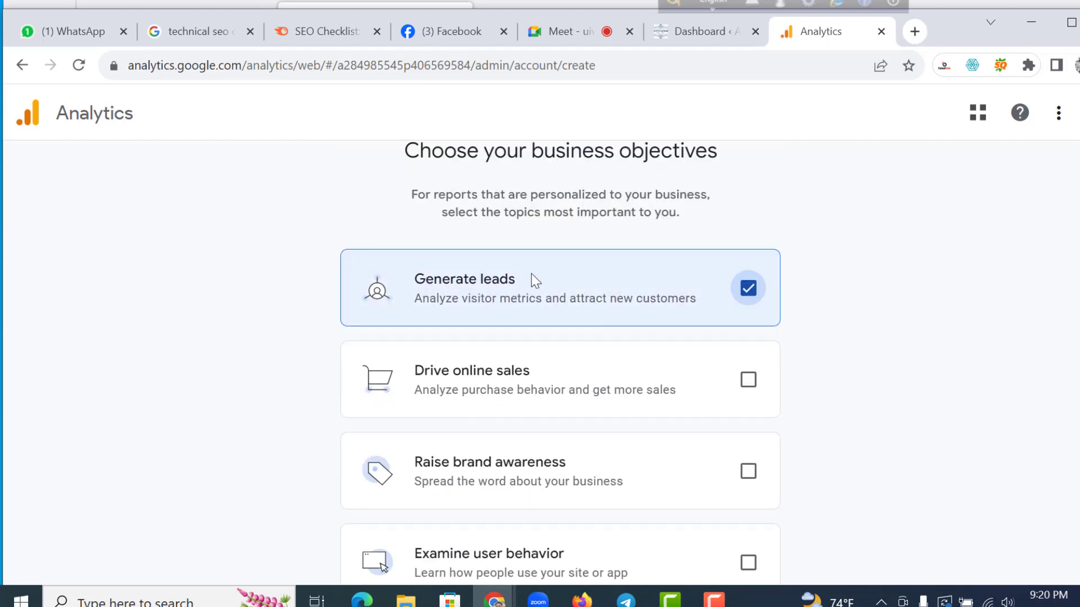
pyautogui.scroll(-3, 448, 250)
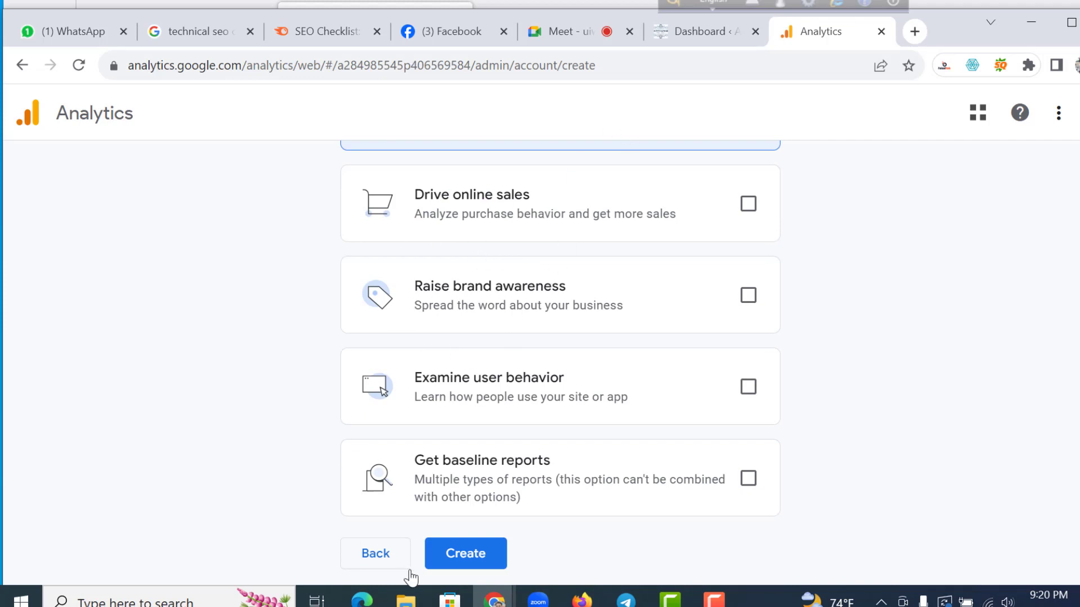
pyautogui.click(475, 558)
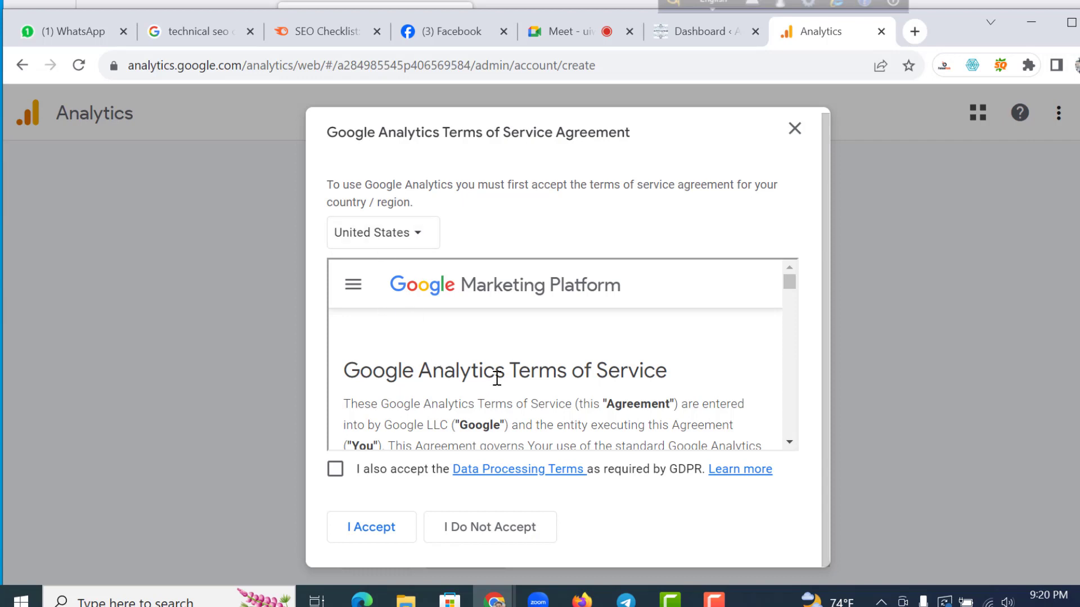
# Step: Read through the United States Google Analytics Terms of Service and accept them together with the GDPR Data Processing Terms
pyautogui.scroll(-5, 556, 366)
pyautogui.scroll(-10, 556, 366)
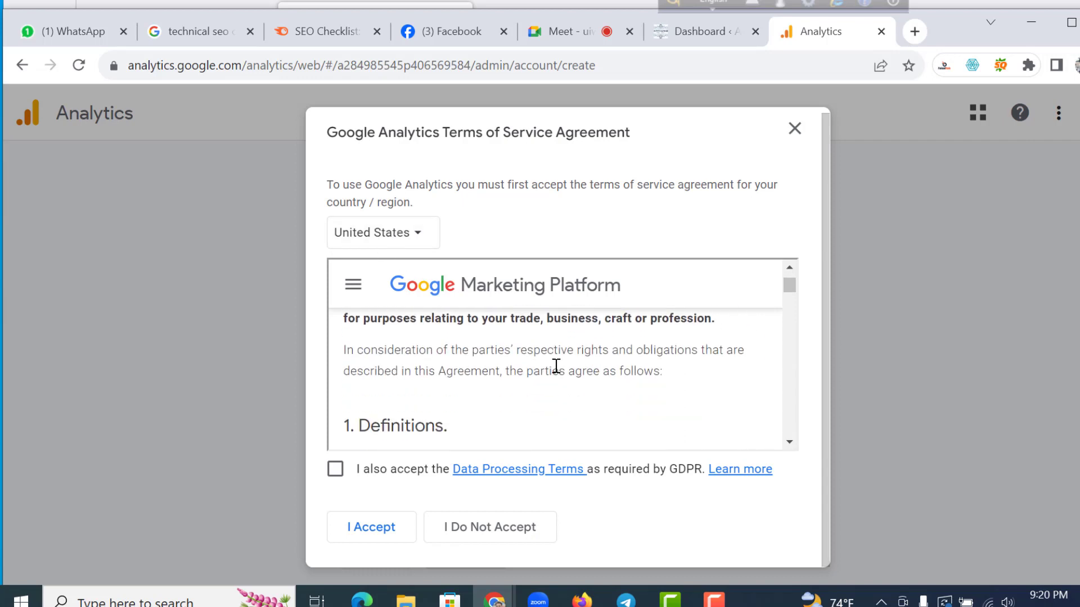
pyautogui.scroll(-10, 593, 332)
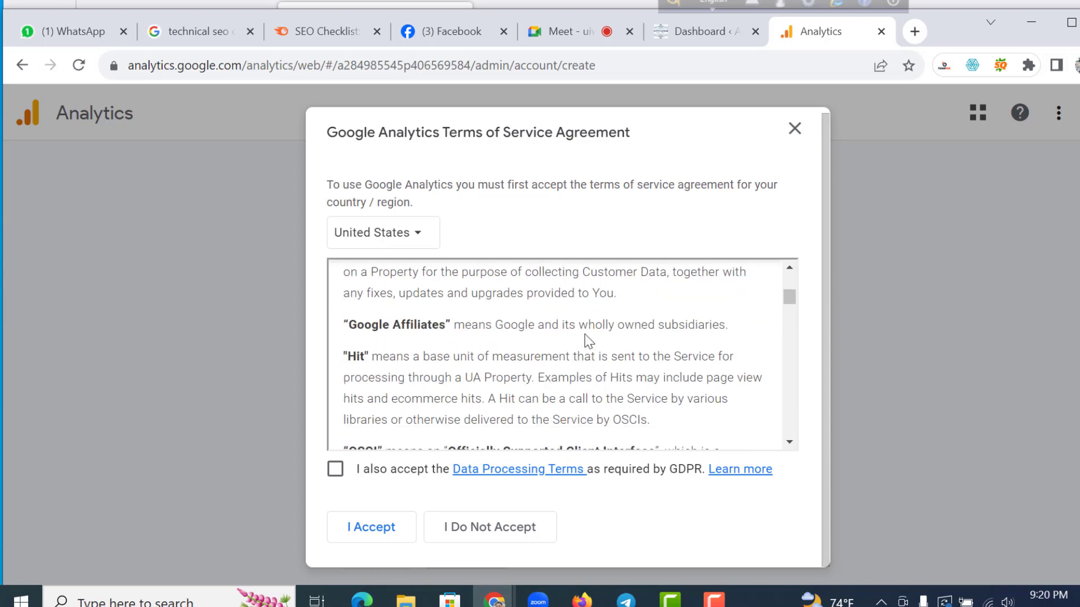
pyautogui.scroll(-10, 500, 382)
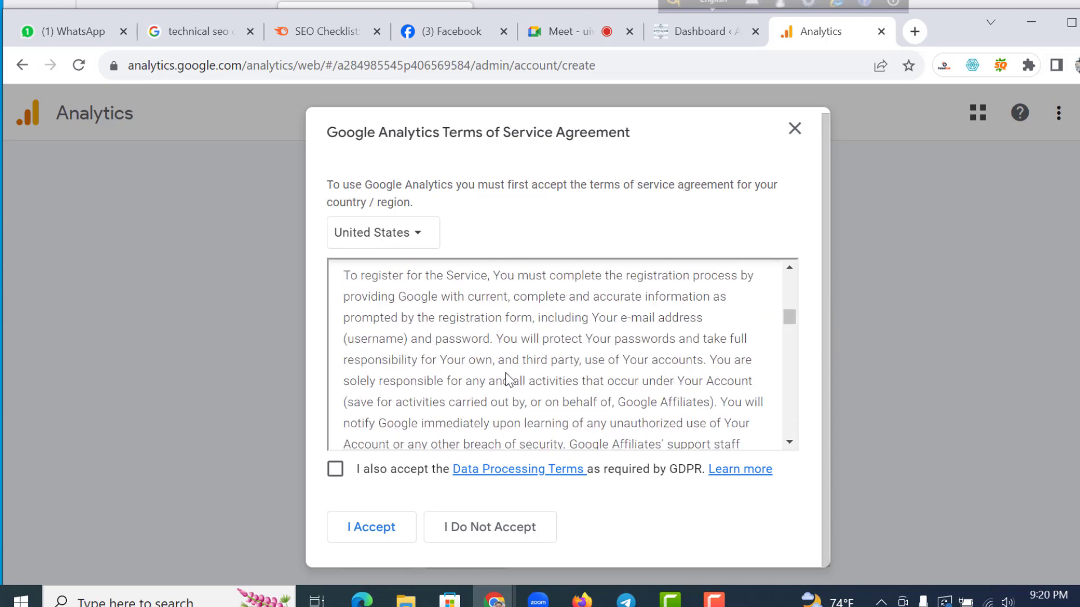
pyautogui.scroll(-10, 511, 367)
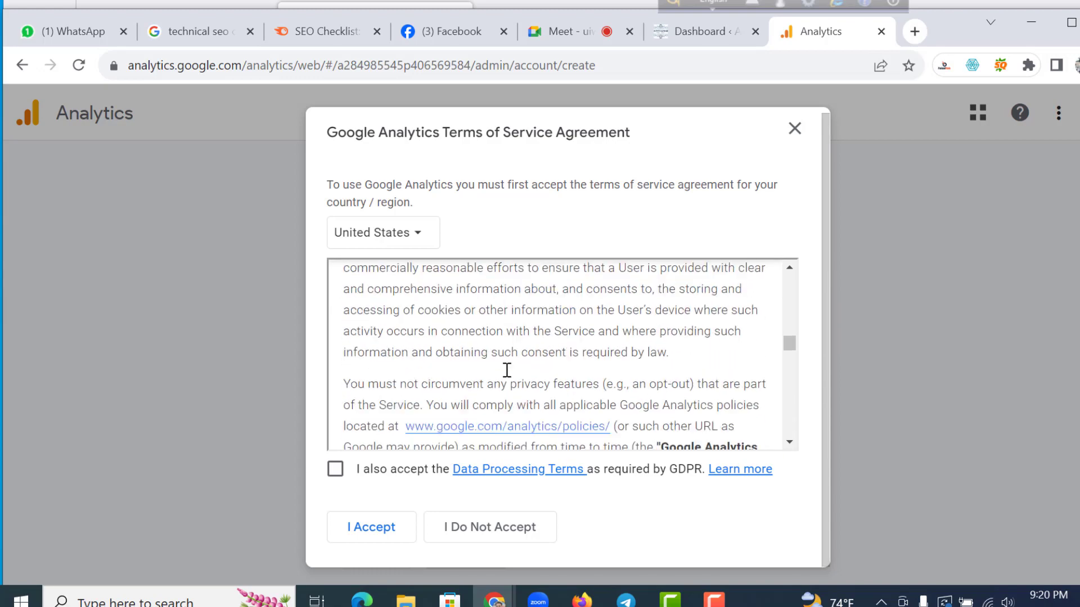
pyautogui.scroll(-12, 517, 363)
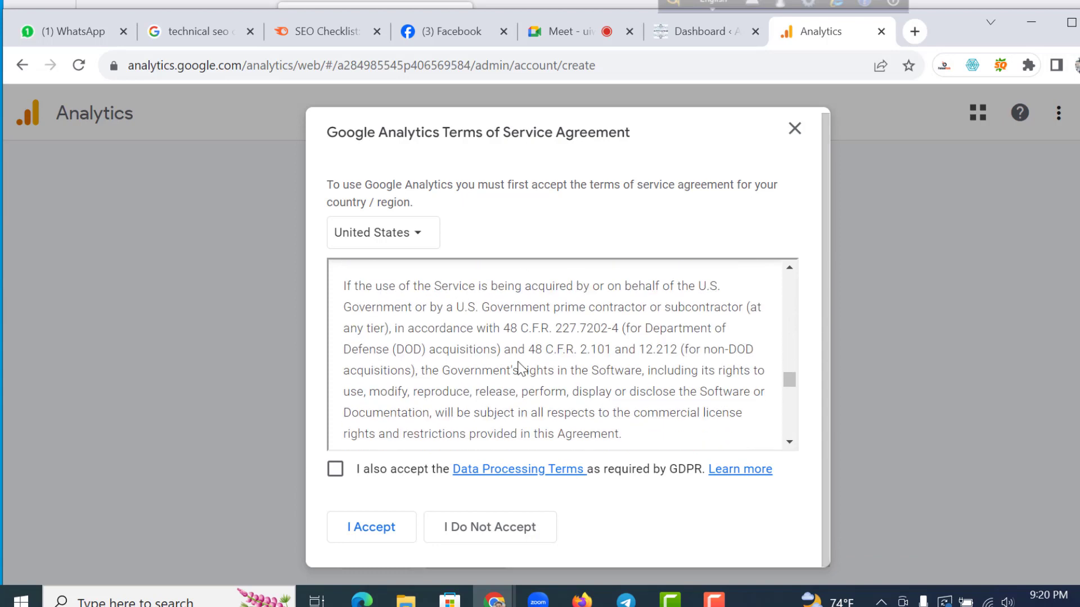
pyautogui.scroll(-10, 525, 363)
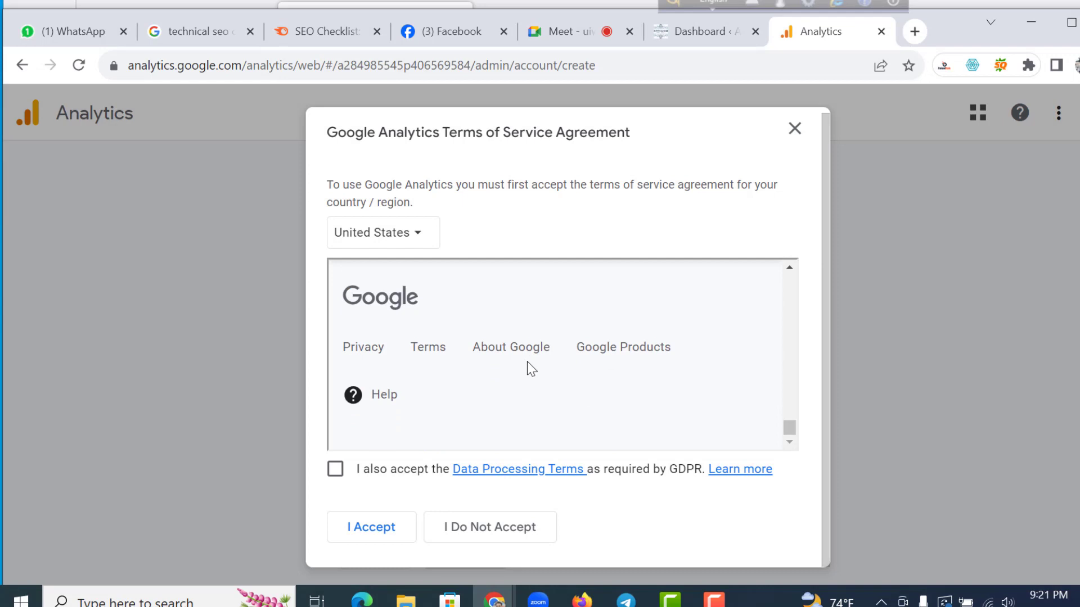
pyautogui.click(336, 472)
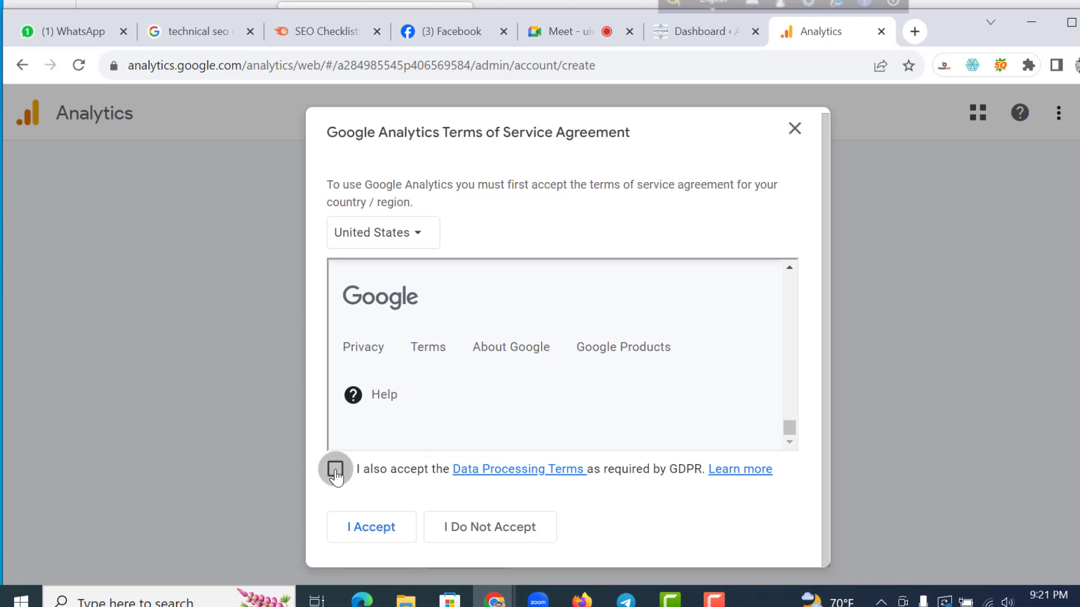
pyautogui.click(375, 529)
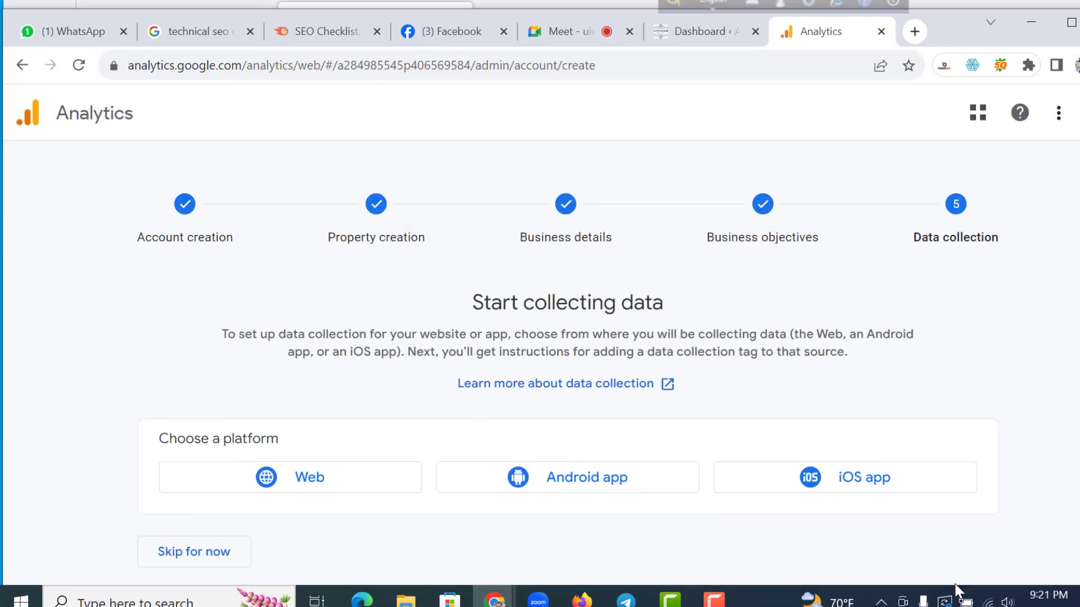
pyautogui.click(881, 602)
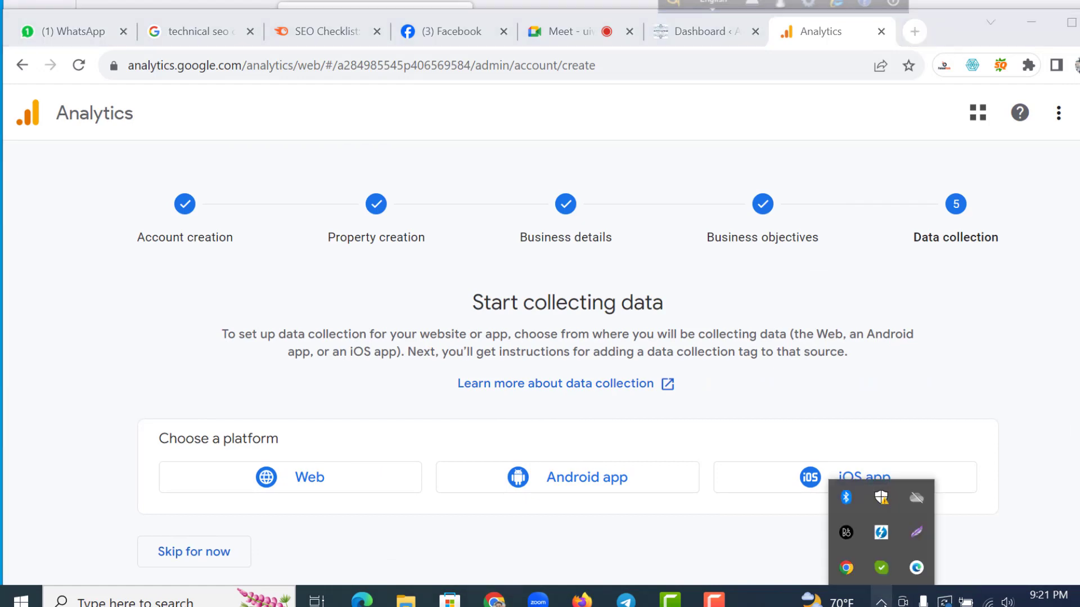
pyautogui.click(1058, 403)
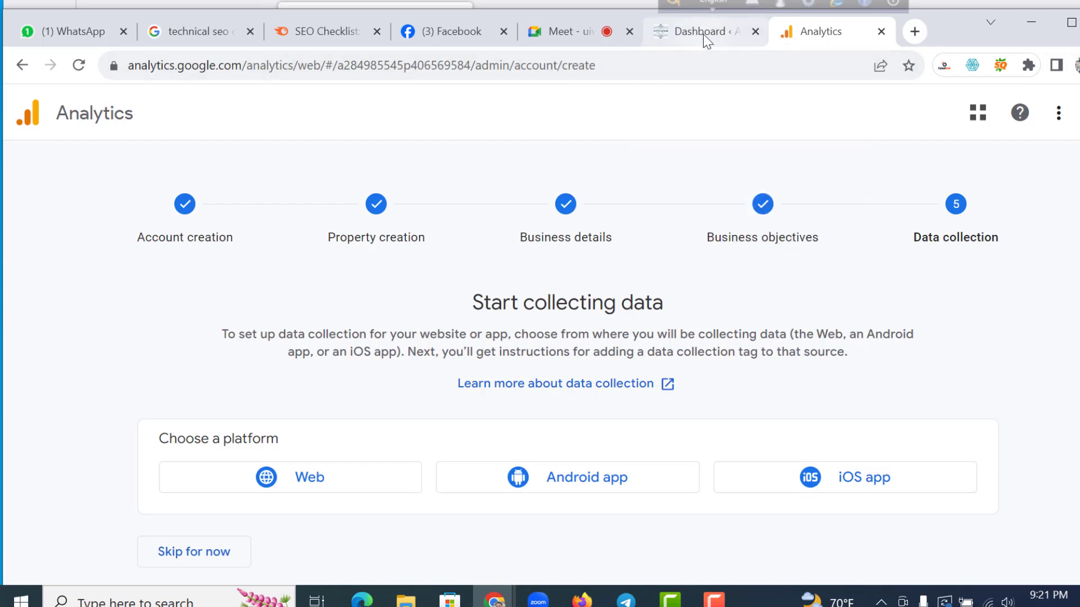
pyautogui.click(315, 488)
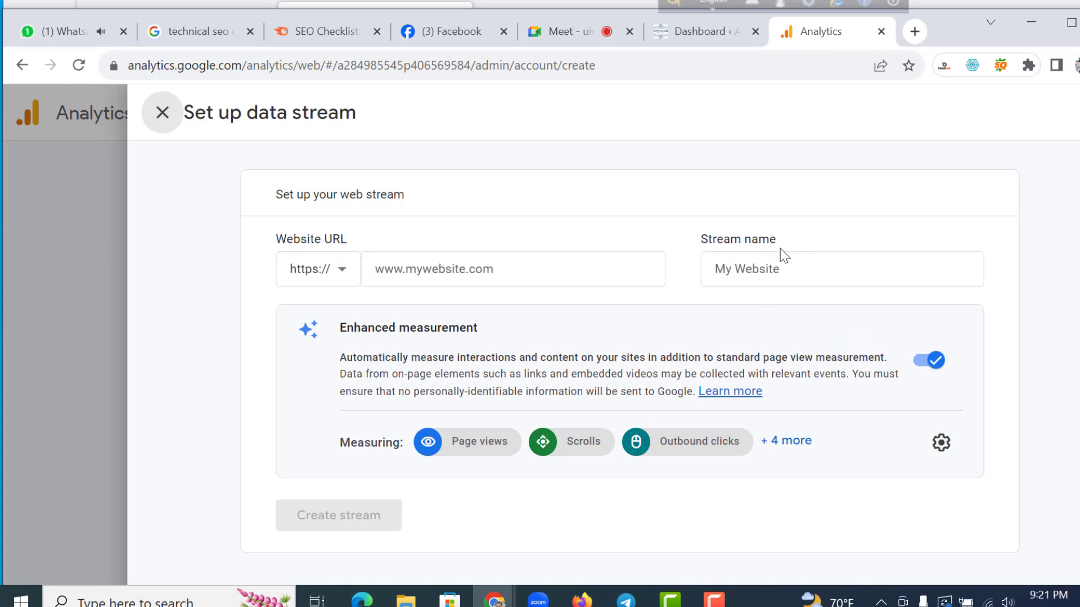
pyautogui.click(504, 276)
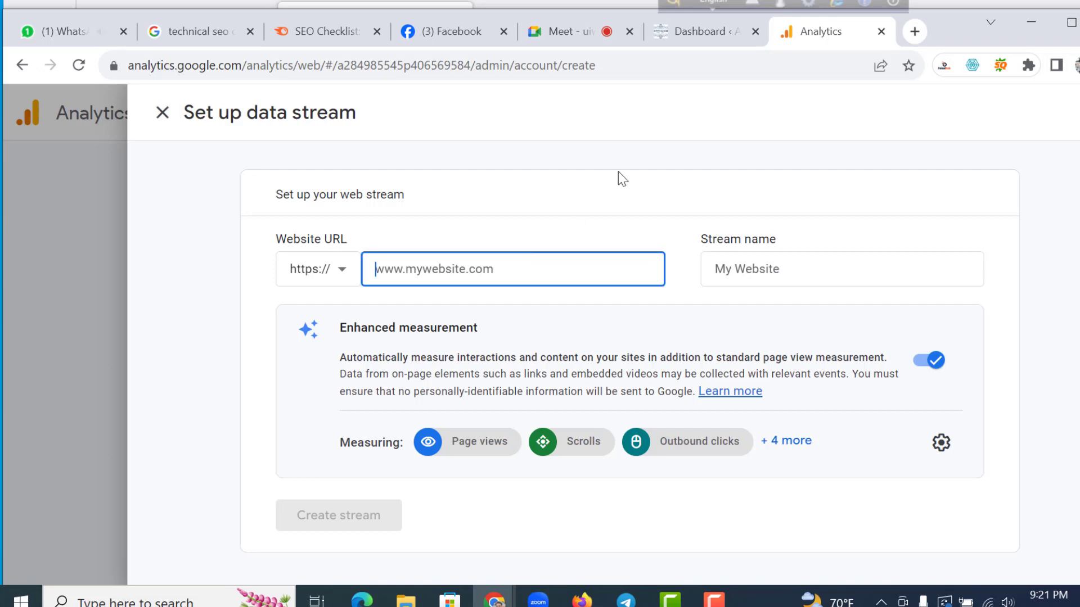
pyautogui.click(703, 33)
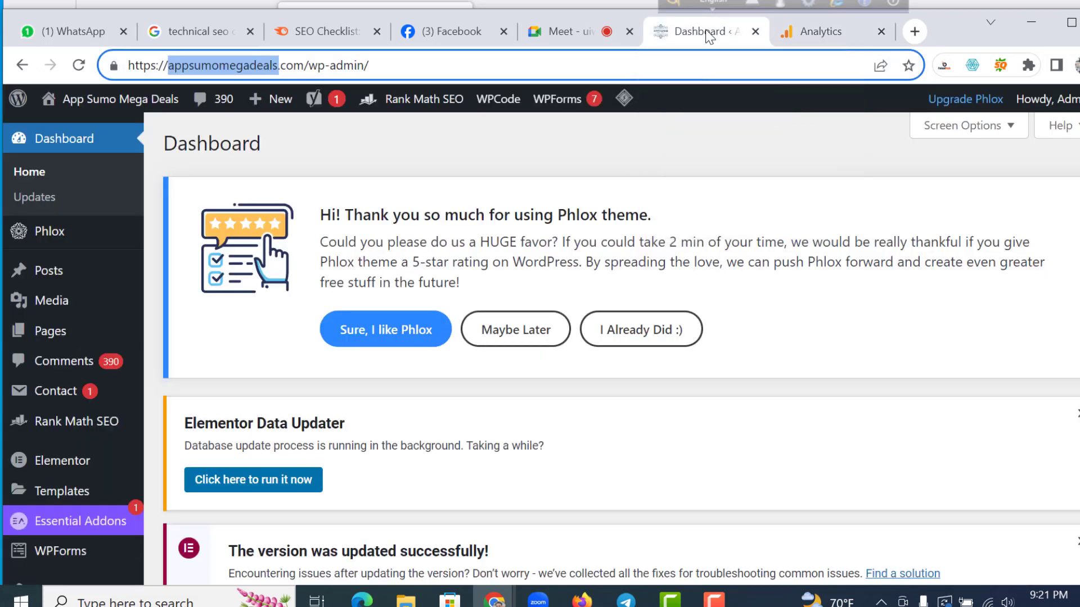
pyautogui.click(275, 65)
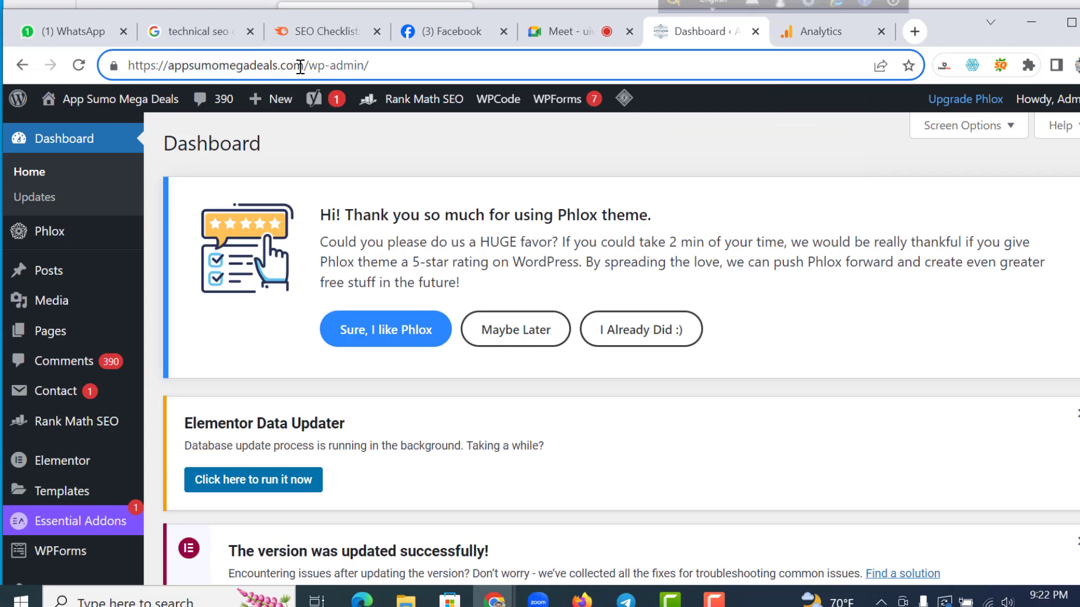
pyautogui.moveTo(309, 66); pyautogui.dragTo(129, 68)
pyautogui.hotkey('ctrl', 'c')
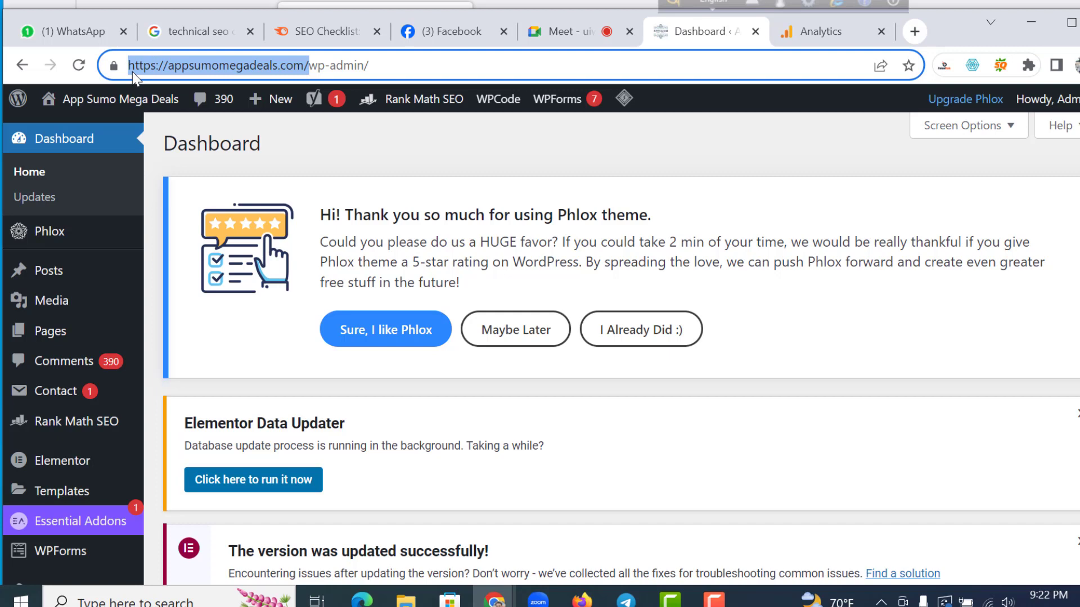
pyautogui.click(821, 31)
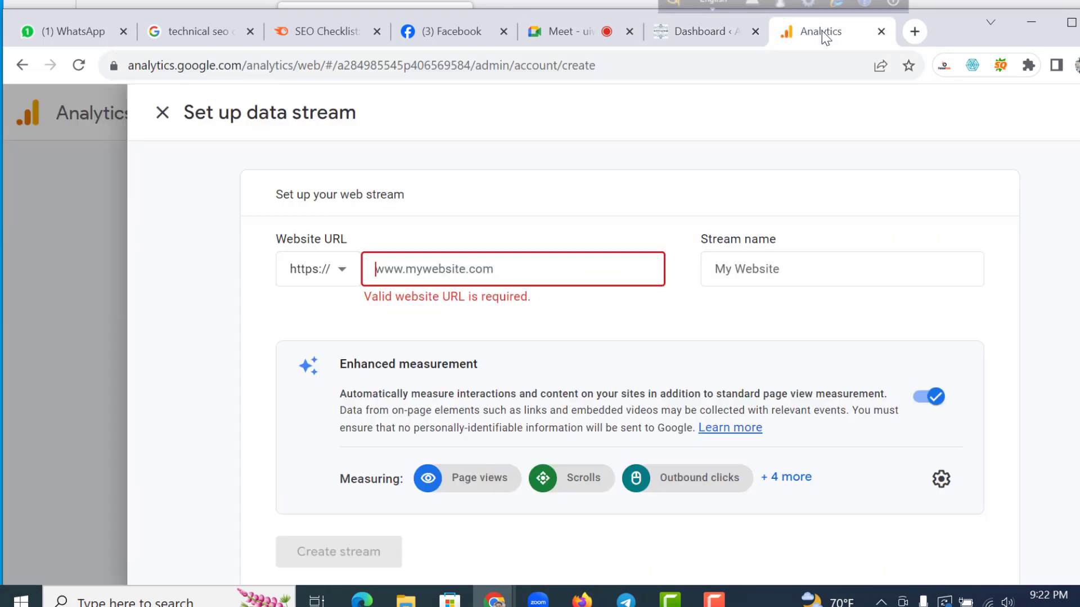
pyautogui.click(484, 269)
pyautogui.hotkey('ctrl', 'v')
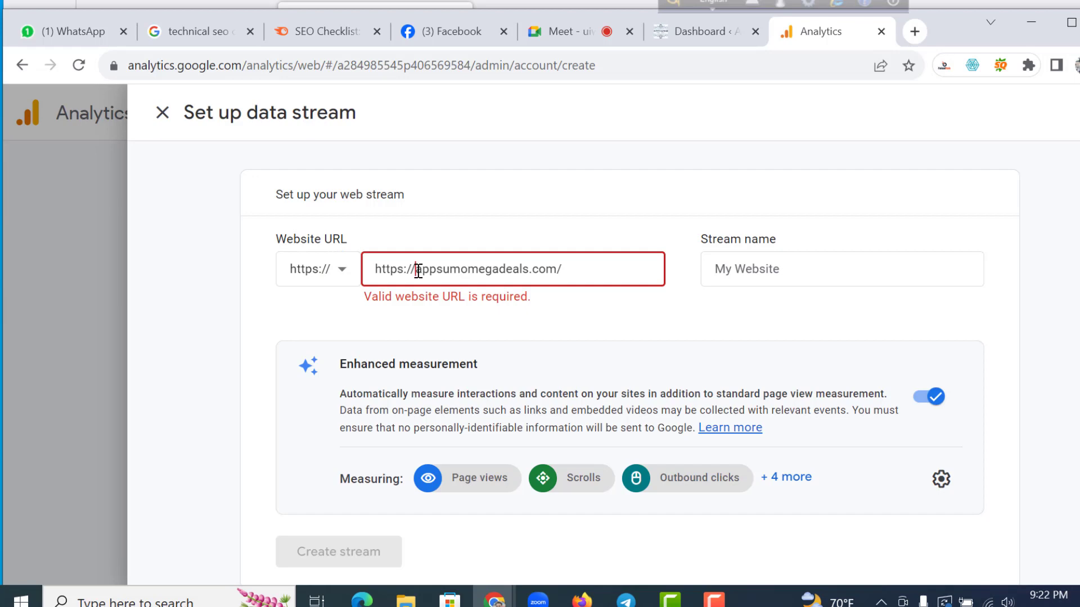
pyautogui.moveTo(414, 270); pyautogui.dragTo(355, 276)
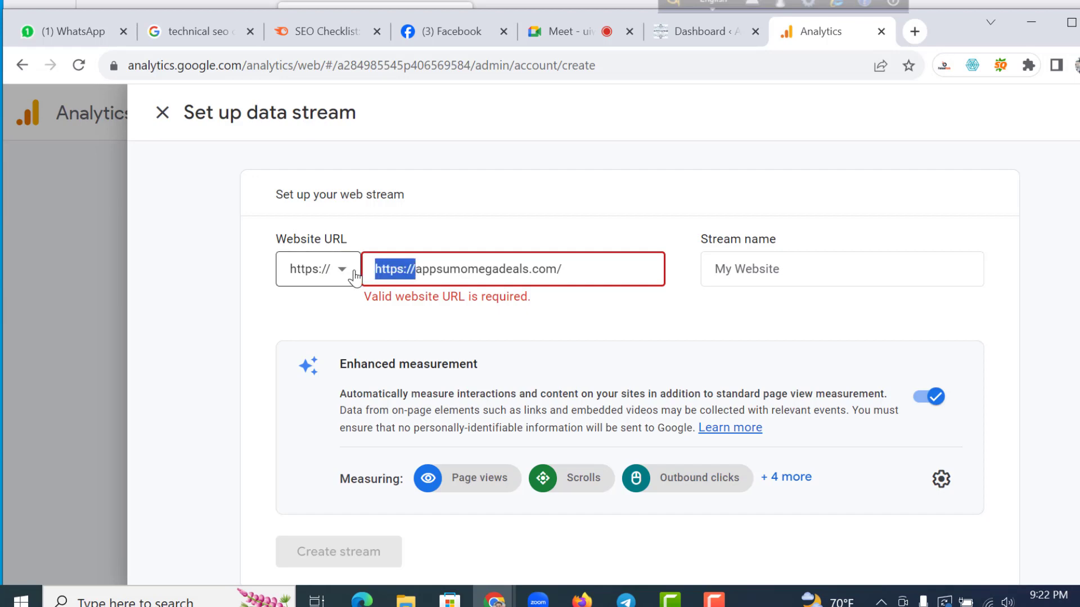
pyautogui.press('BackSpace')
pyautogui.press('BackSpace')
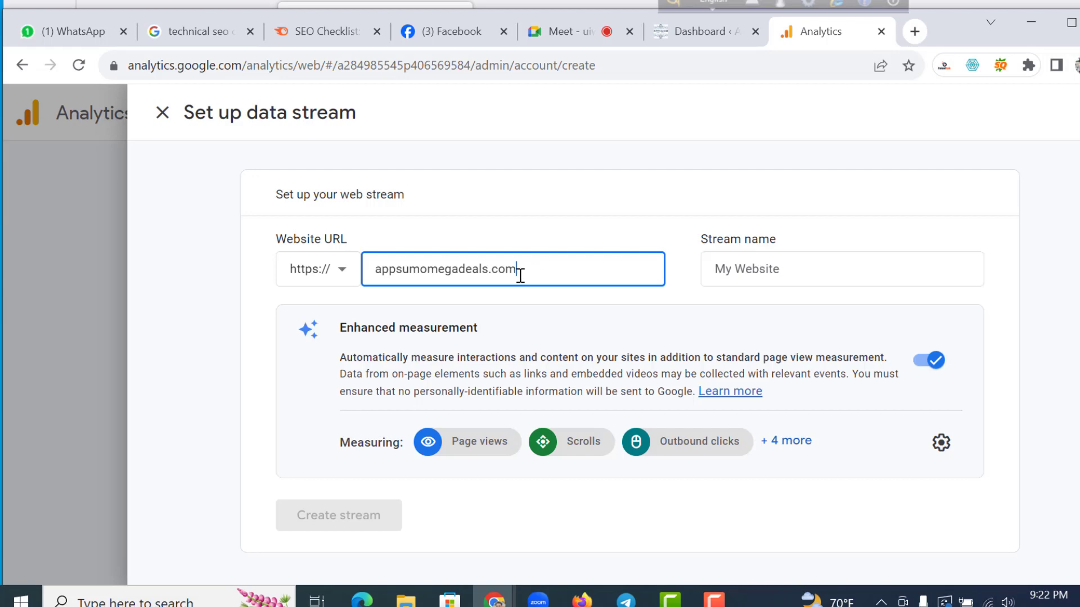
# Step: Name the web stream appsumomegadeals, reusing the domain name from the website URL, and create the stream
pyautogui.moveTo(488, 269); pyautogui.dragTo(373, 270)
pyautogui.hotkey('ctrl', 'c')
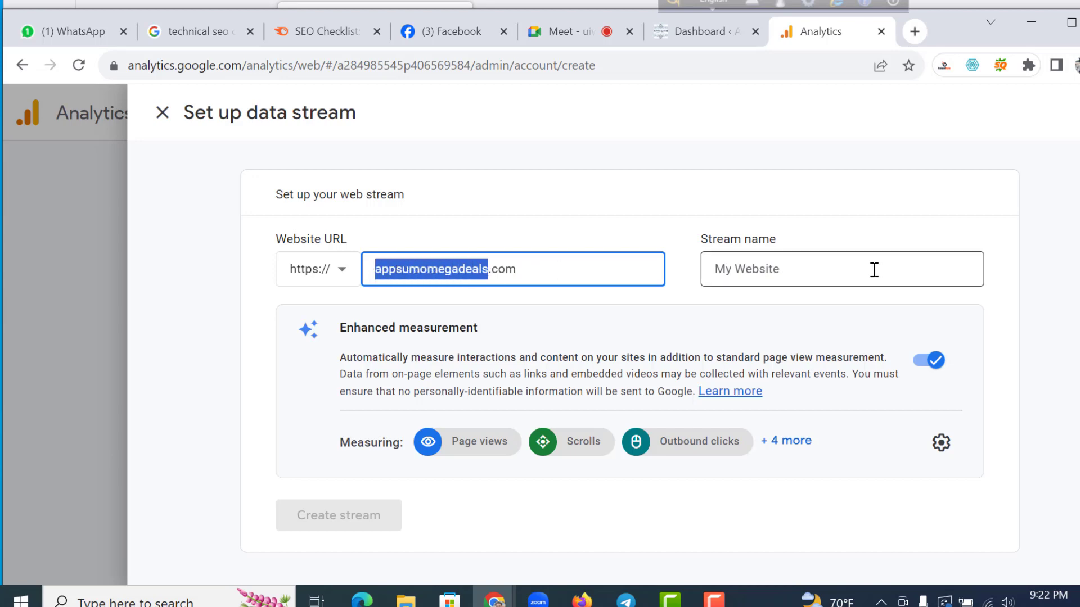
pyautogui.click(778, 274)
pyautogui.hotkey('ctrl', 'v')
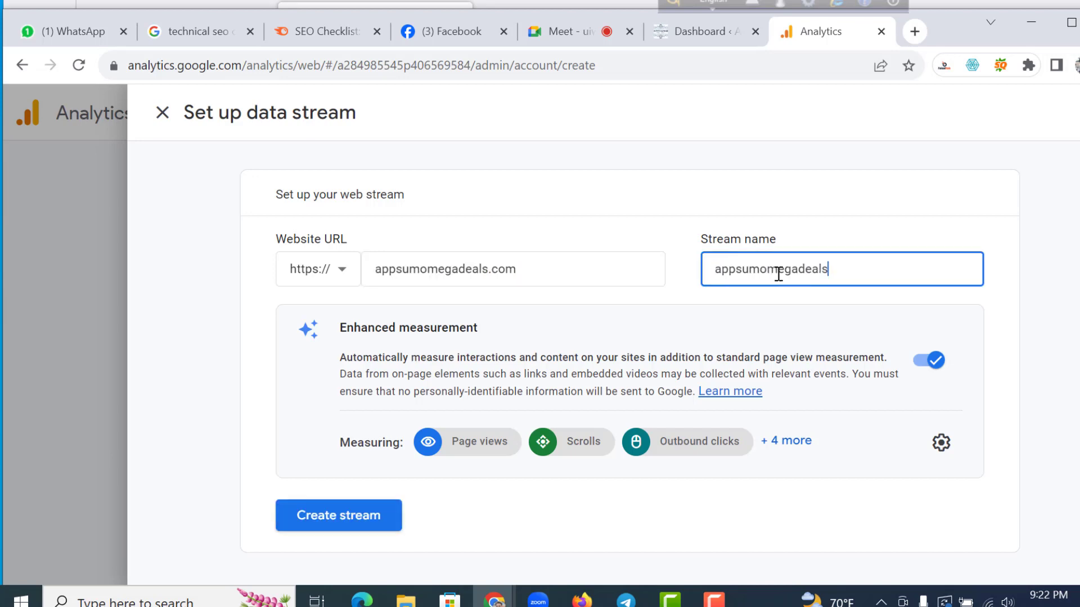
pyautogui.click(347, 524)
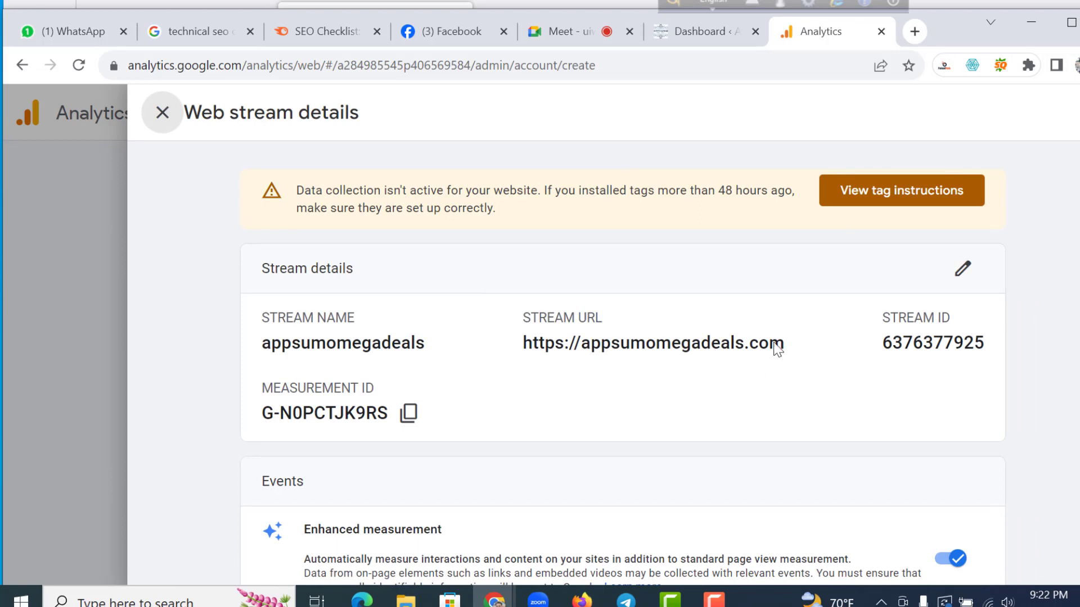
# Step: Copy the stream's measurement ID and review the tag installation instructions, first manual and then for a website builder or CMS
pyautogui.click(409, 414)
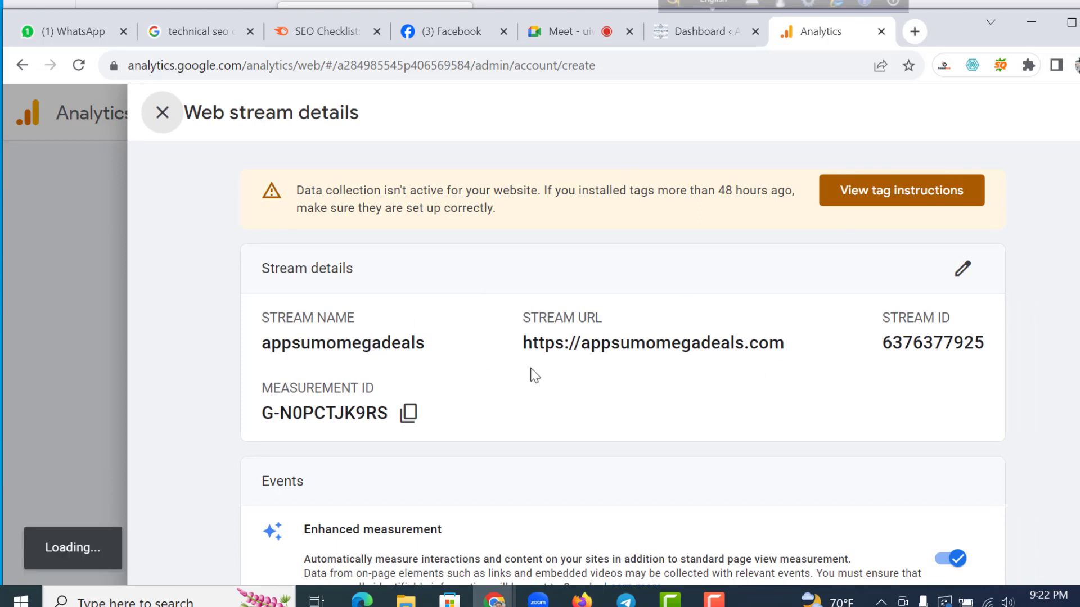
pyautogui.click(889, 196)
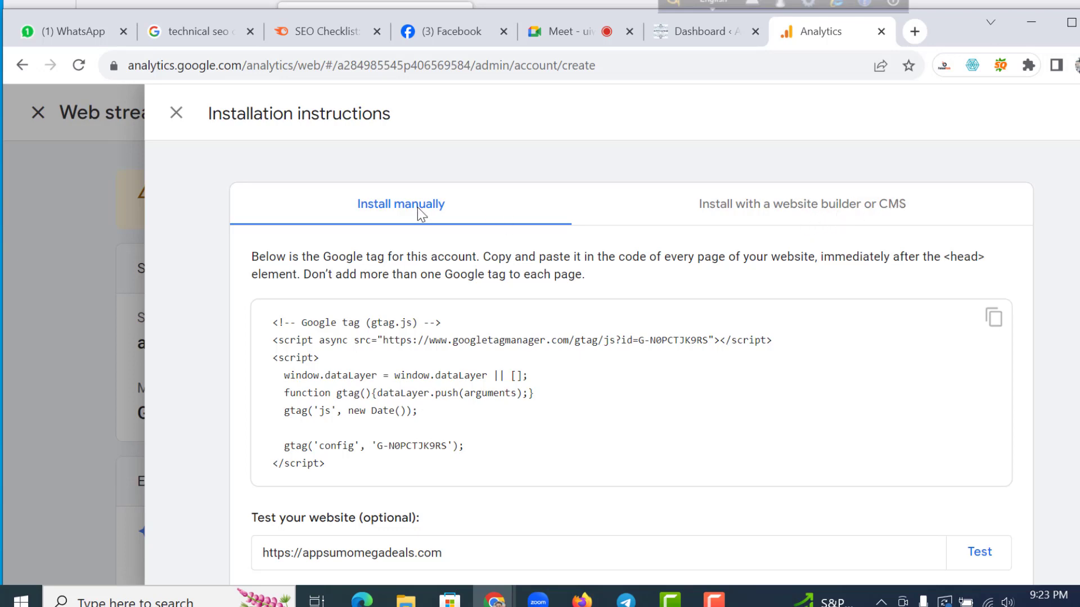
pyautogui.scroll(-2, 427, 385)
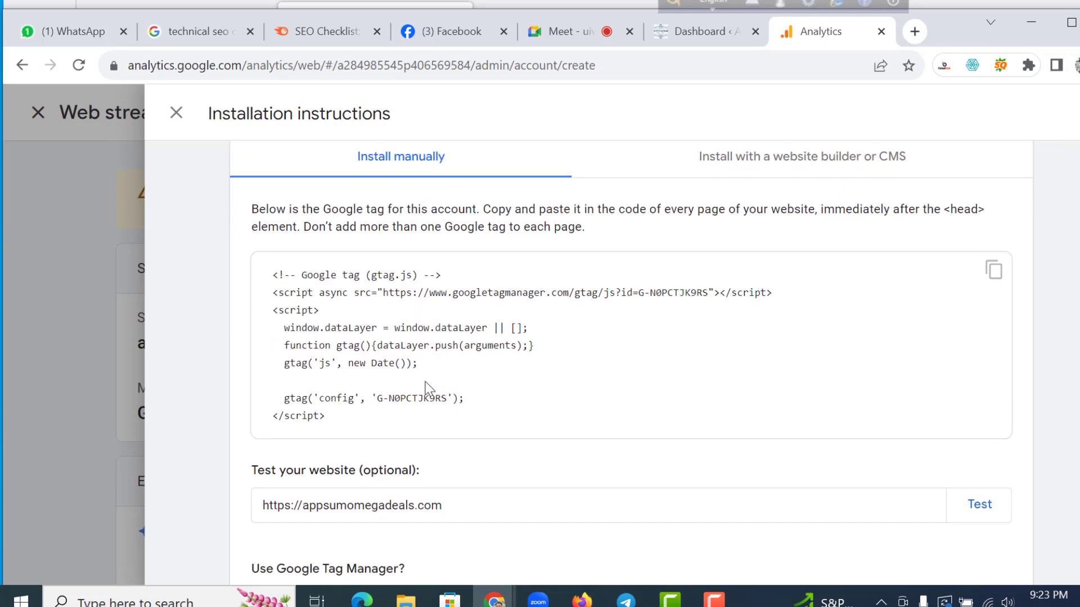
pyautogui.scroll(2, 443, 338)
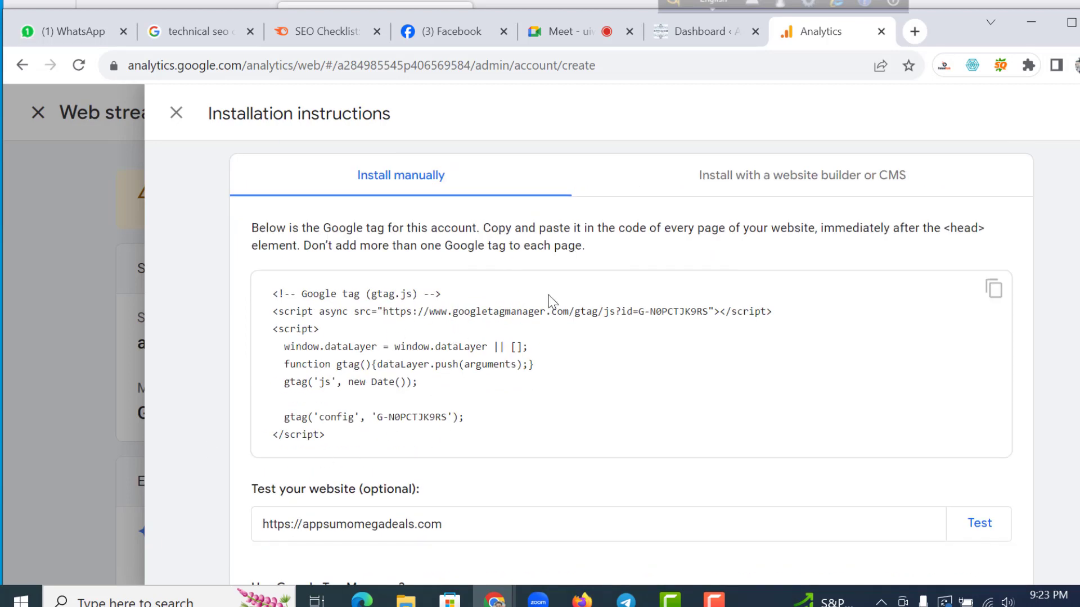
pyautogui.click(819, 179)
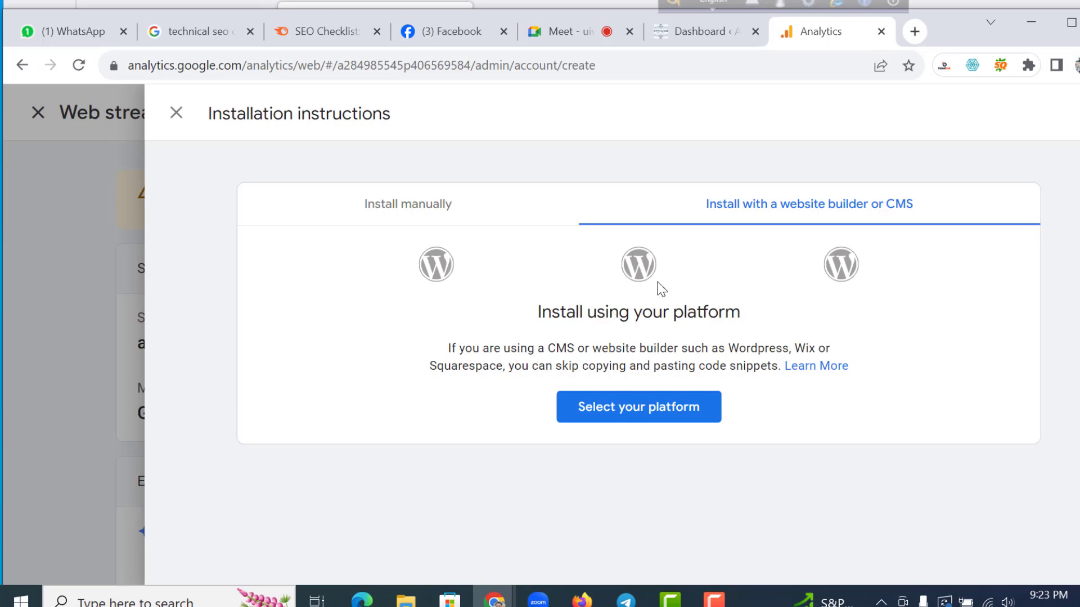
# Step: Return to the manual installation instructions and copy the full Google tag (gtag.js) code
pyautogui.click(425, 215)
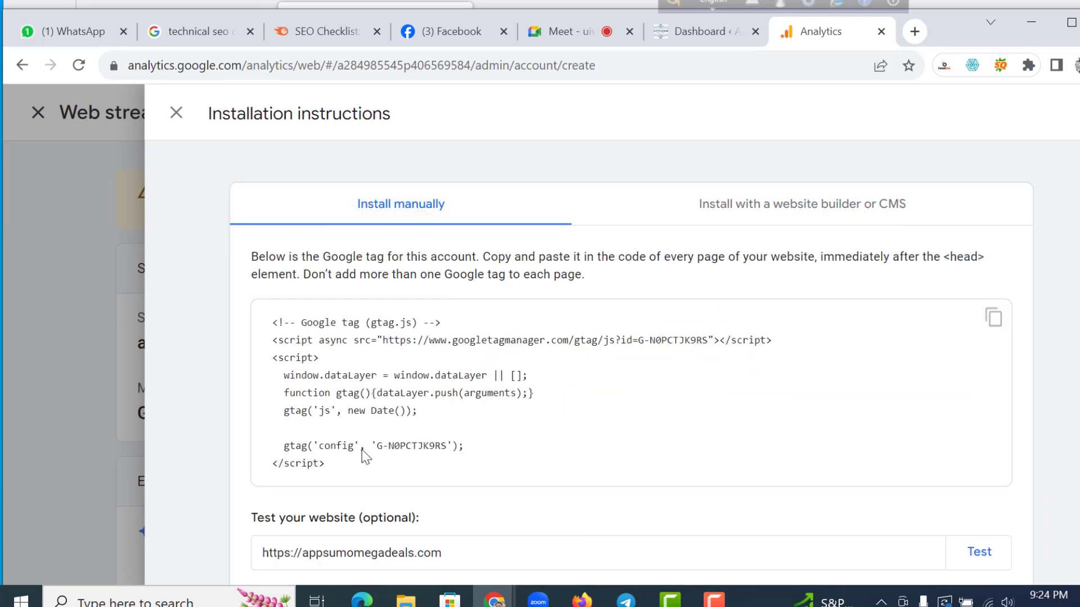
pyautogui.scroll(-2, 498, 340)
pyautogui.scroll(2, 215, 505)
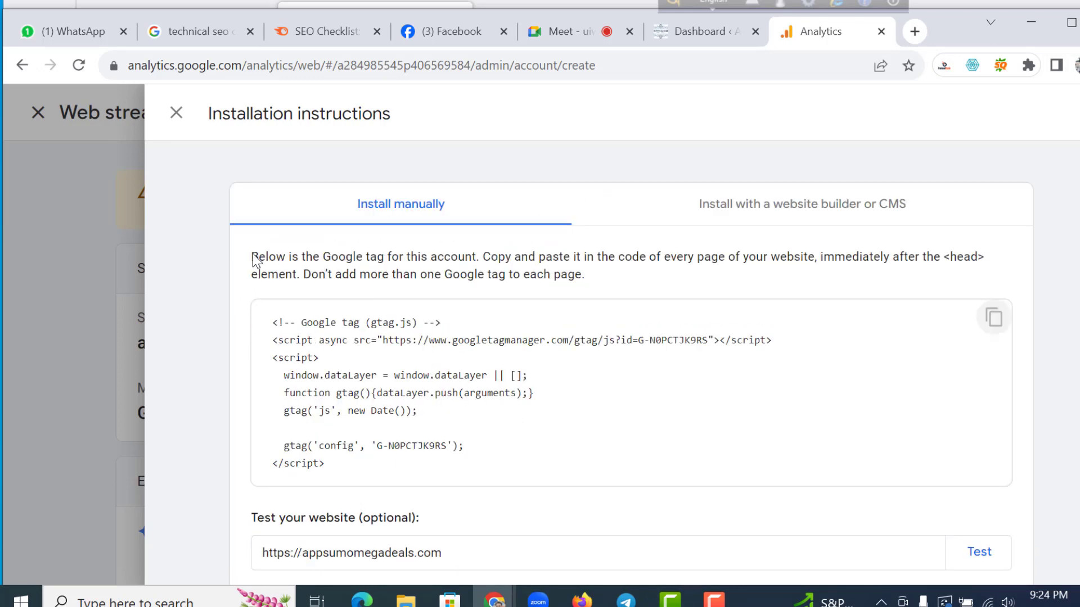
pyautogui.moveTo(252, 256); pyautogui.dragTo(476, 270)
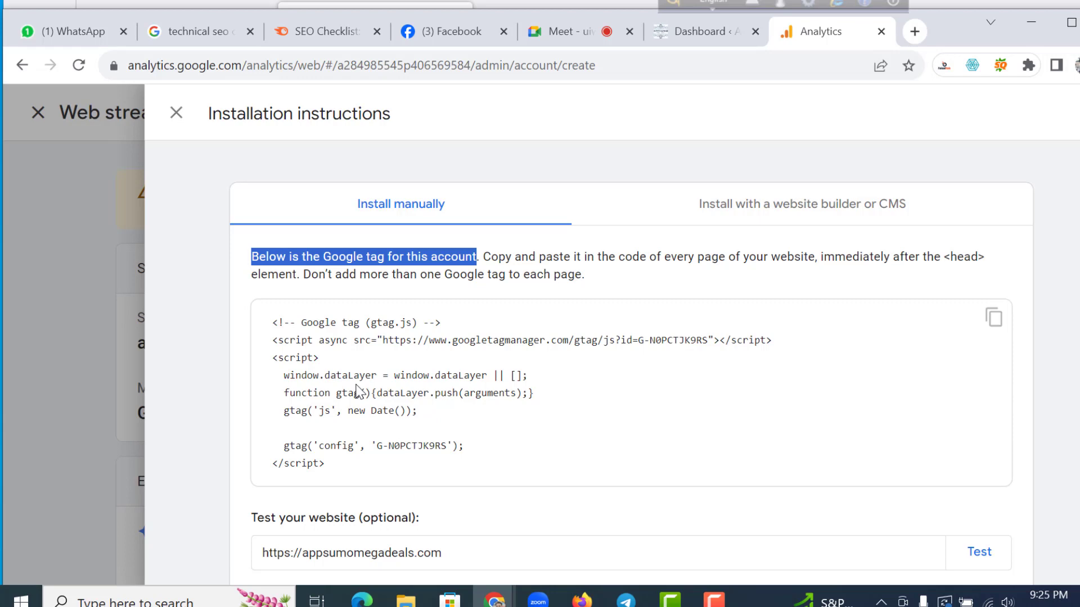
pyautogui.click(452, 370)
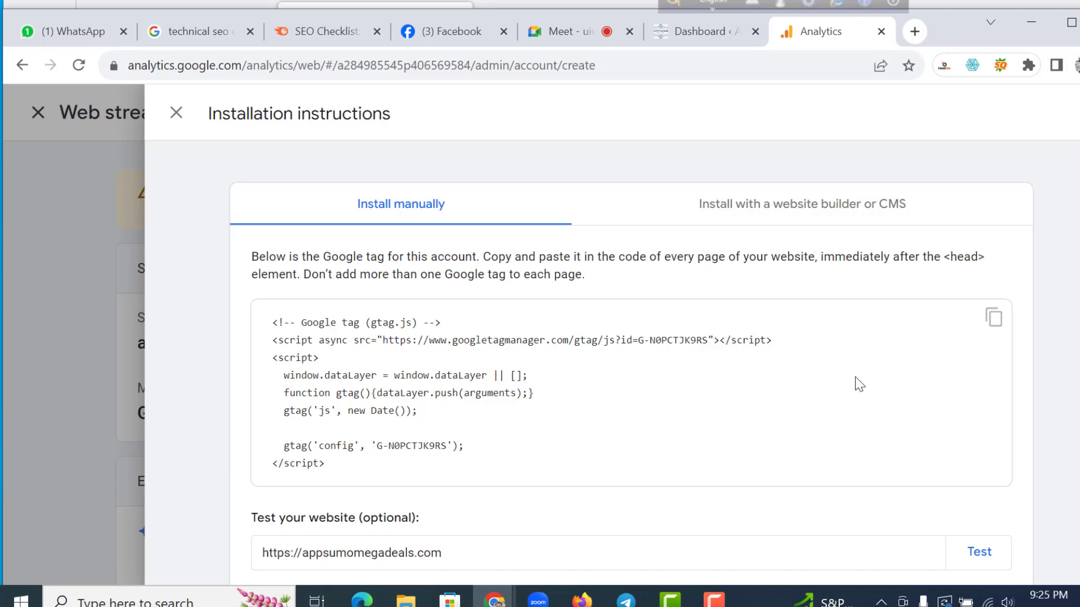
pyautogui.click(987, 329)
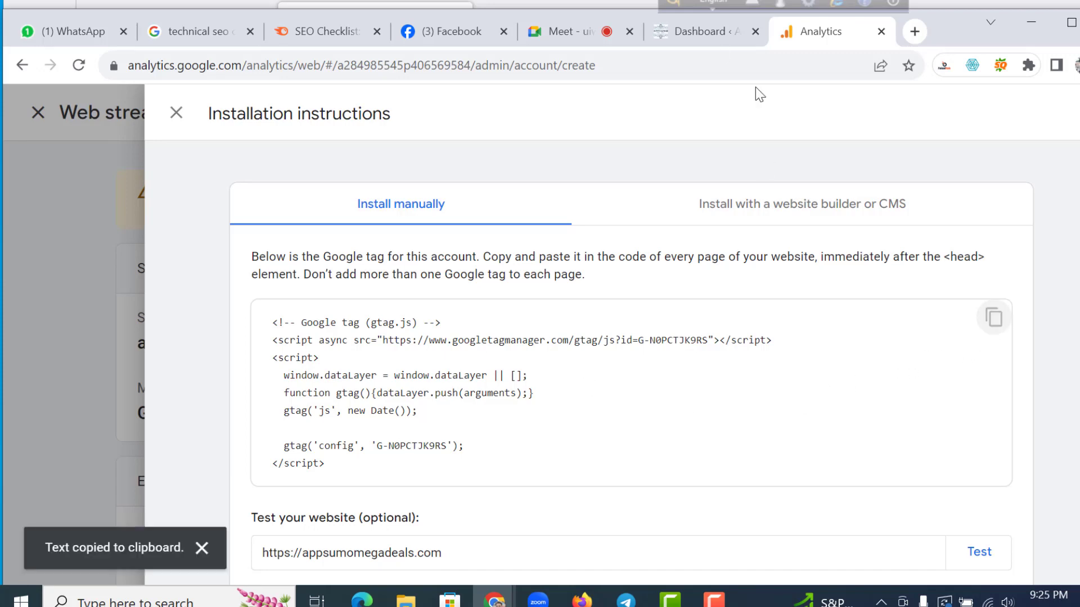
# Step: Switch to the WordPress dashboard of appsumomegadeals.com and look through its overview and admin options
pyautogui.click(699, 32)
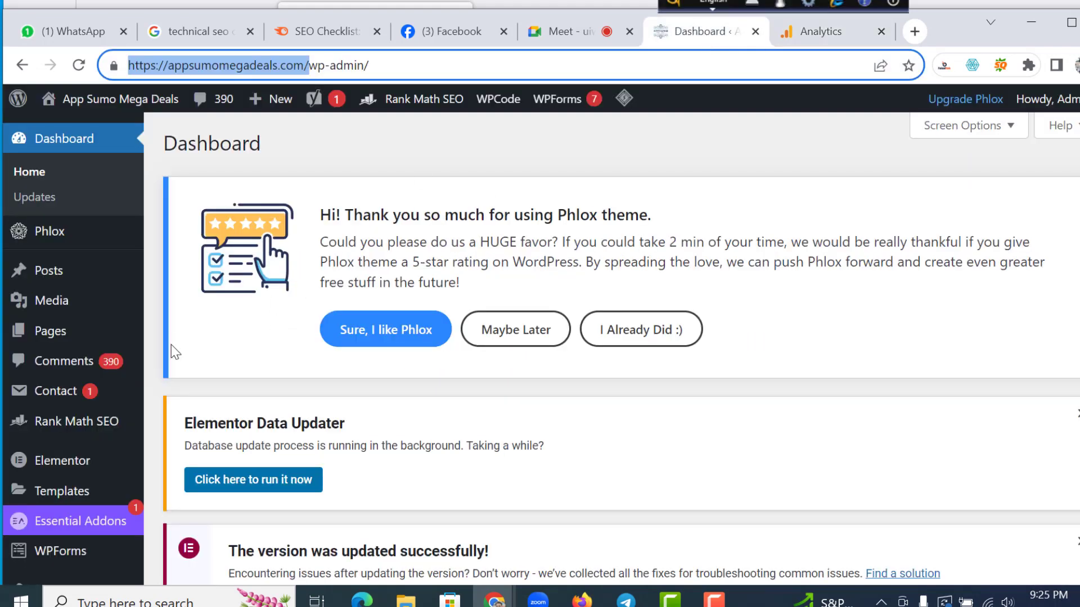
pyautogui.moveTo(208, 292)
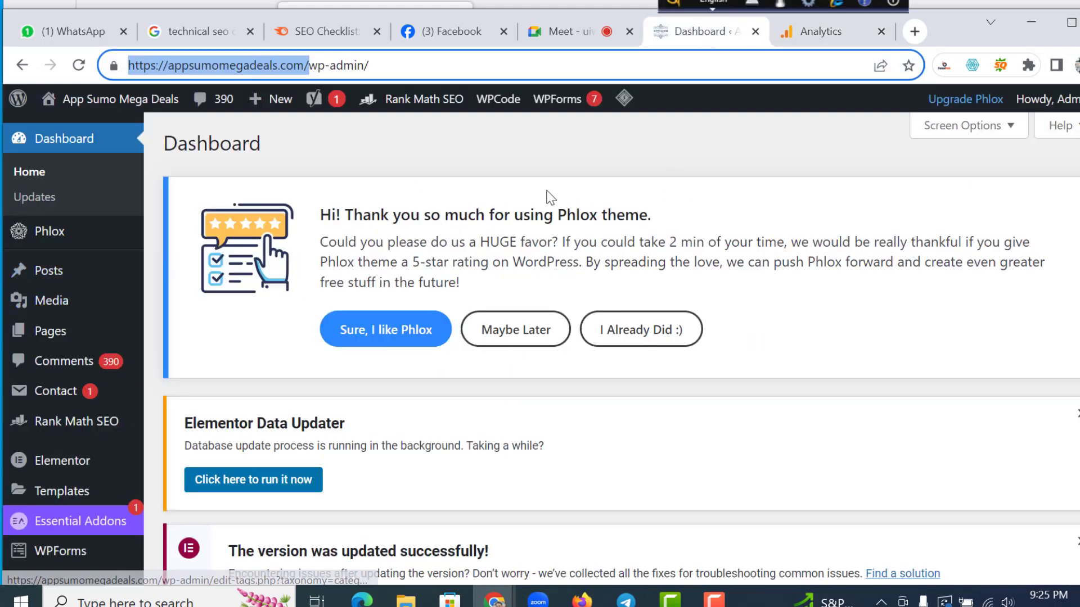
pyautogui.click(590, 151)
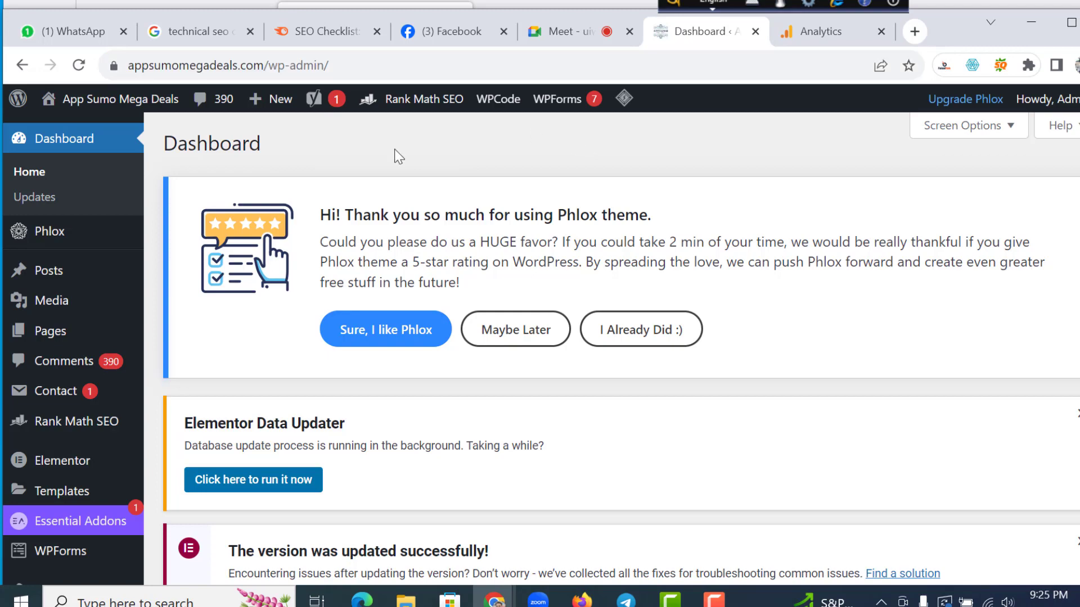
pyautogui.scroll(-1, 499, 190)
pyautogui.scroll(-2, 464, 276)
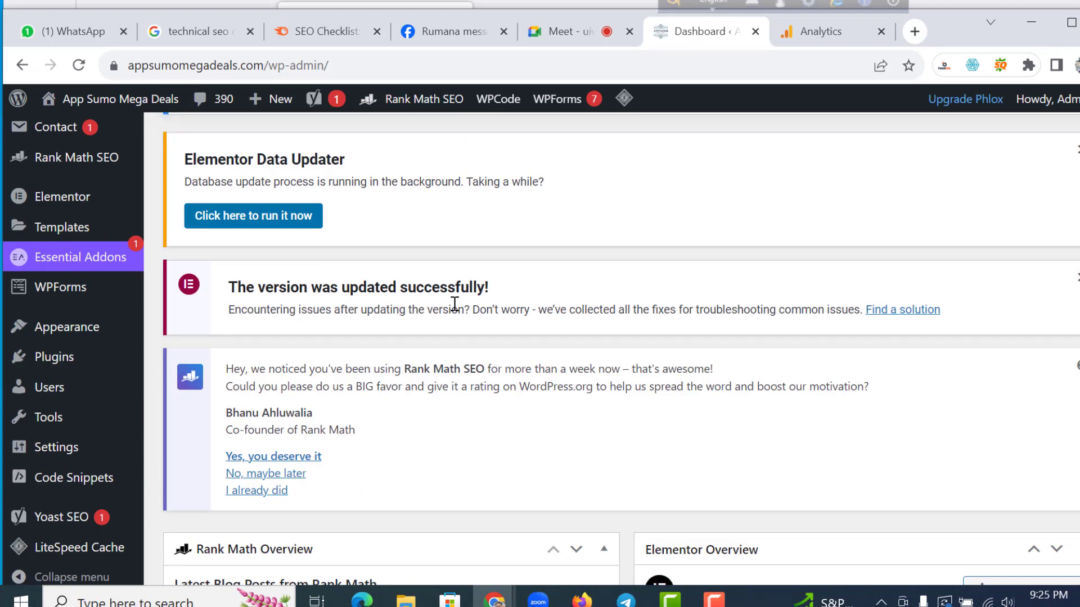
pyautogui.scroll(3, 470, 315)
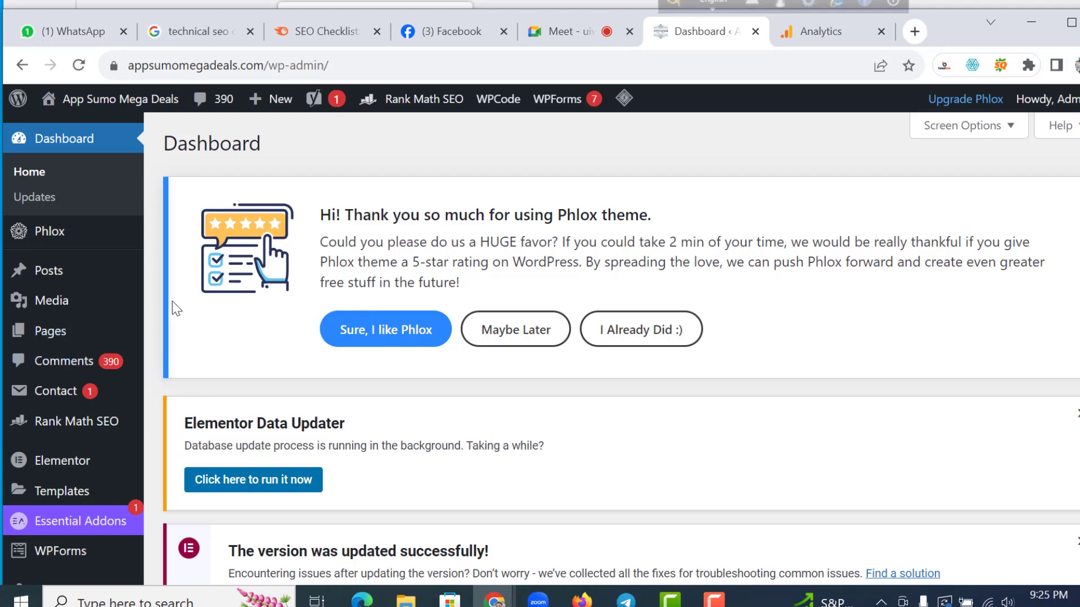
pyautogui.scroll(-5, 173, 302)
pyautogui.scroll(-3, 265, 316)
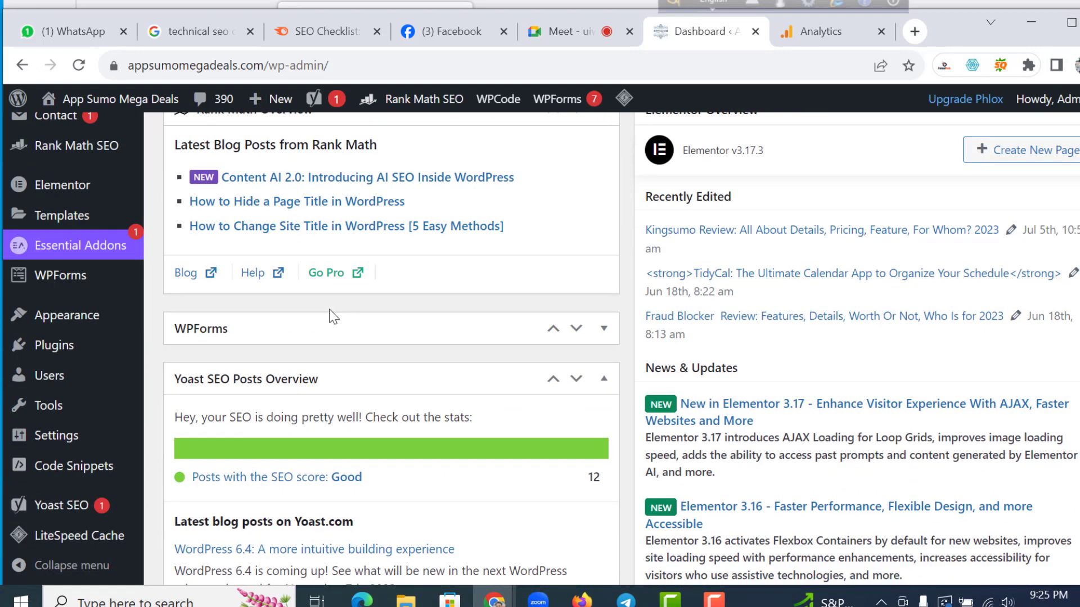
pyautogui.scroll(10, 334, 320)
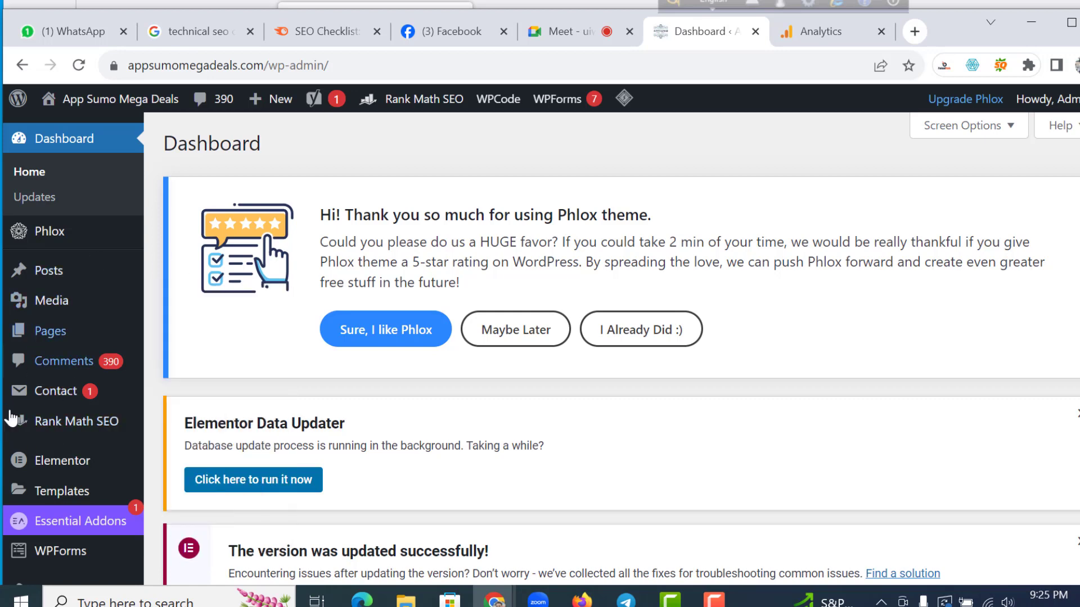
# Step: Open the site's installed plugins and review the list for one that inserts header scripts
pyautogui.scroll(-5, 11, 461)
pyautogui.moveTo(71, 458)
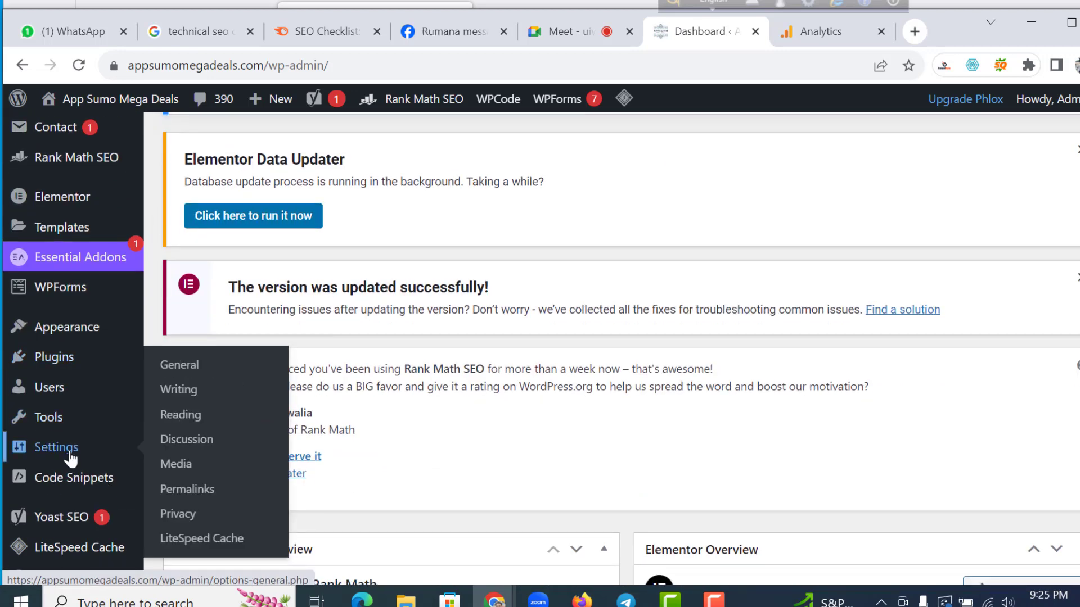
pyautogui.moveTo(35, 367)
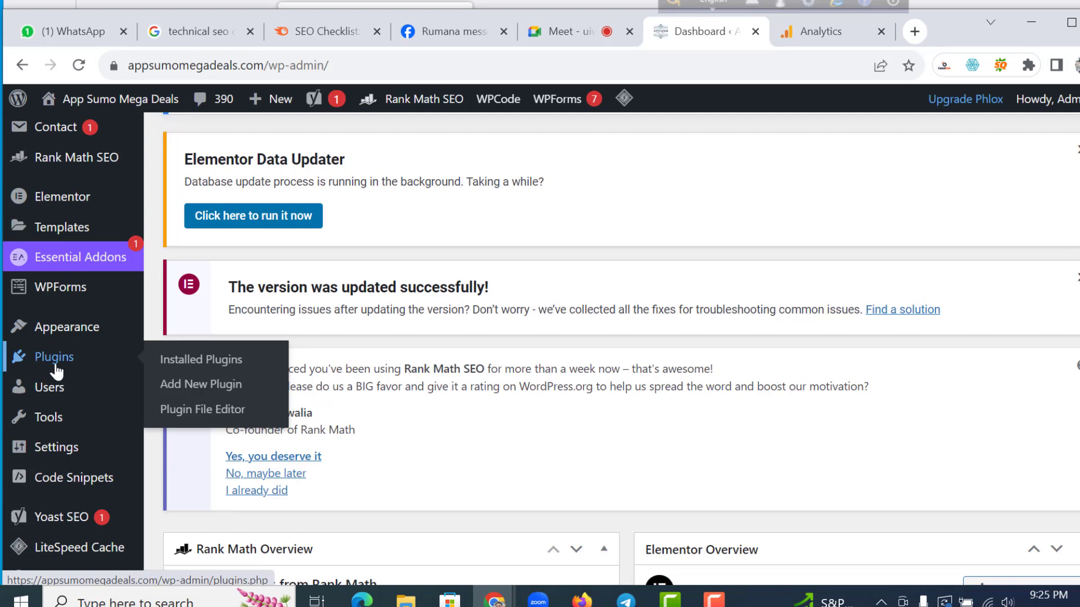
pyautogui.click(54, 357)
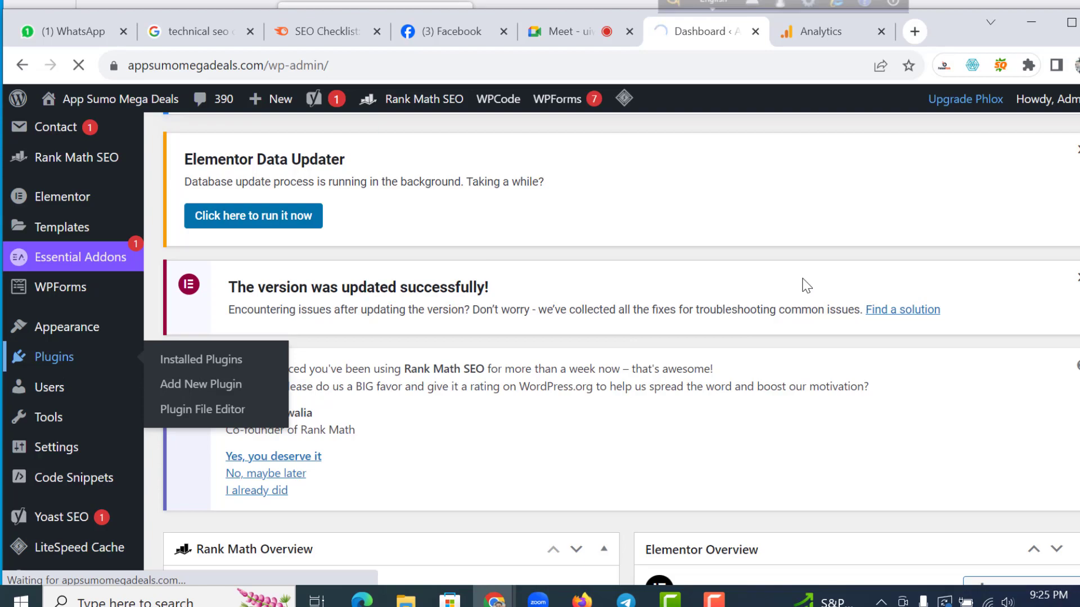
pyautogui.scroll(-10, 579, 350)
pyautogui.scroll(3, 579, 350)
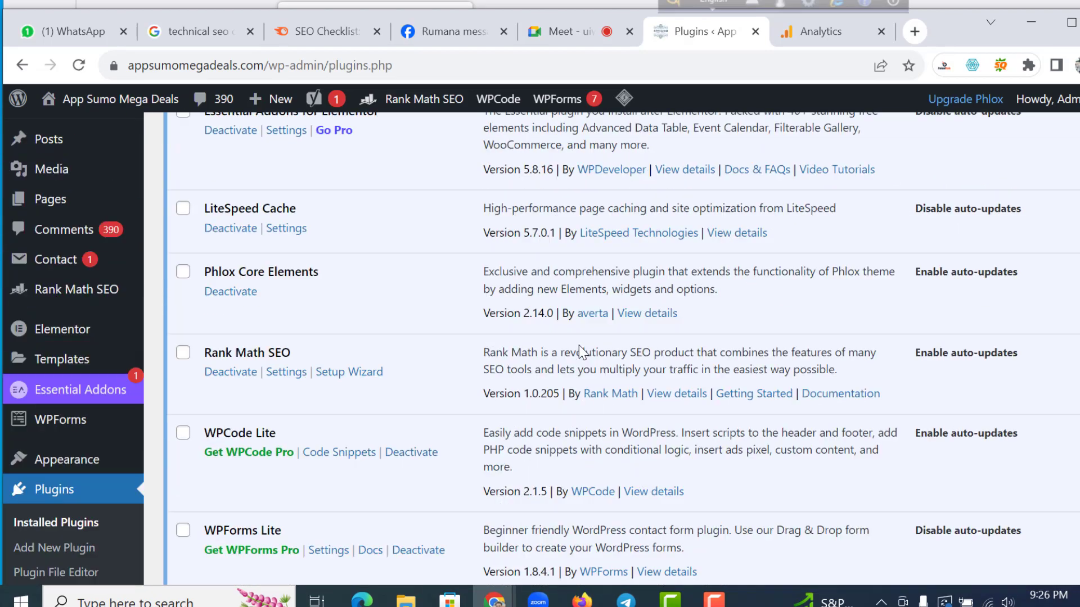
pyautogui.scroll(10, 579, 345)
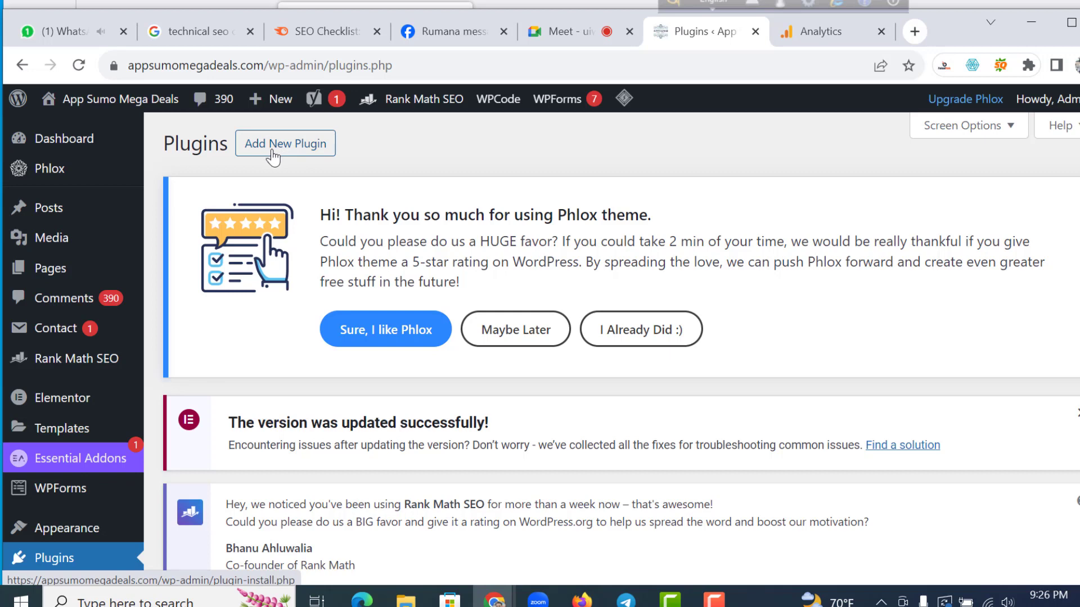
# Step: Open the page for adding a new plugin and look over the featured plugins
pyautogui.click(272, 157)
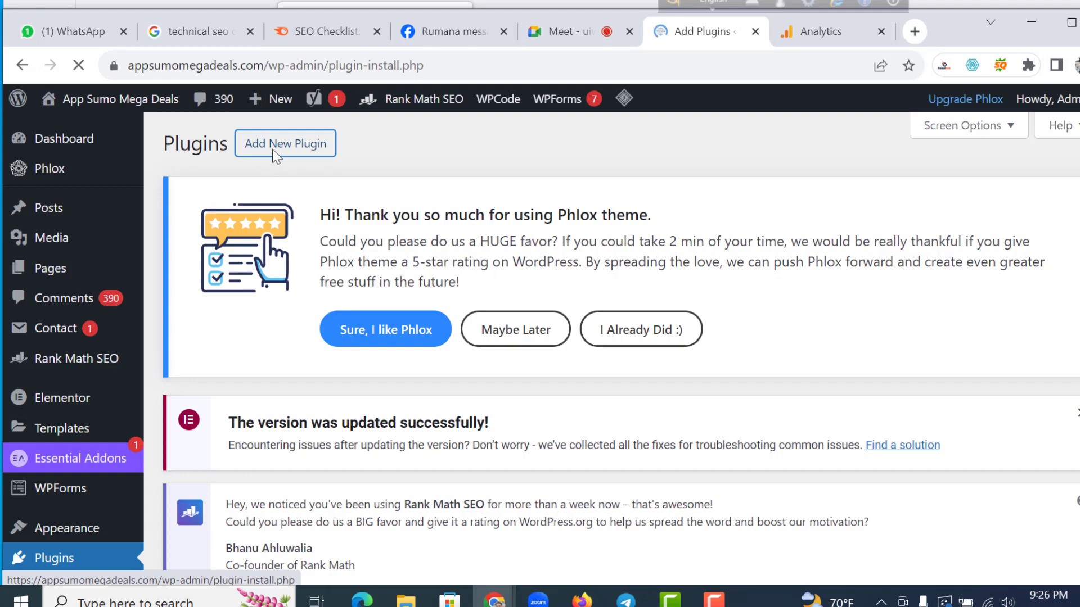
pyautogui.scroll(-6, 344, 360)
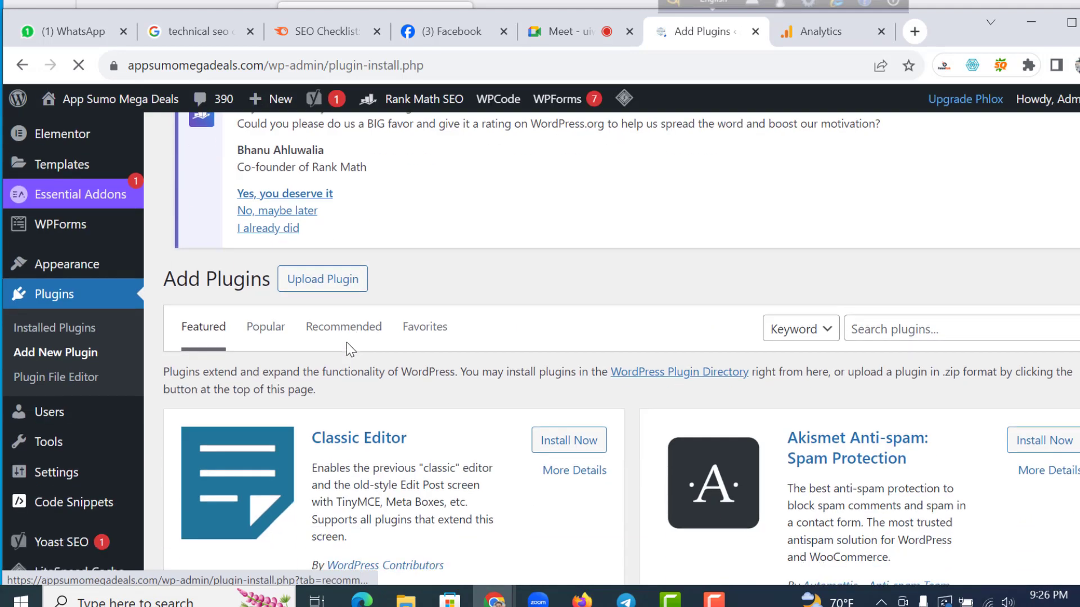
pyautogui.scroll(6, 389, 379)
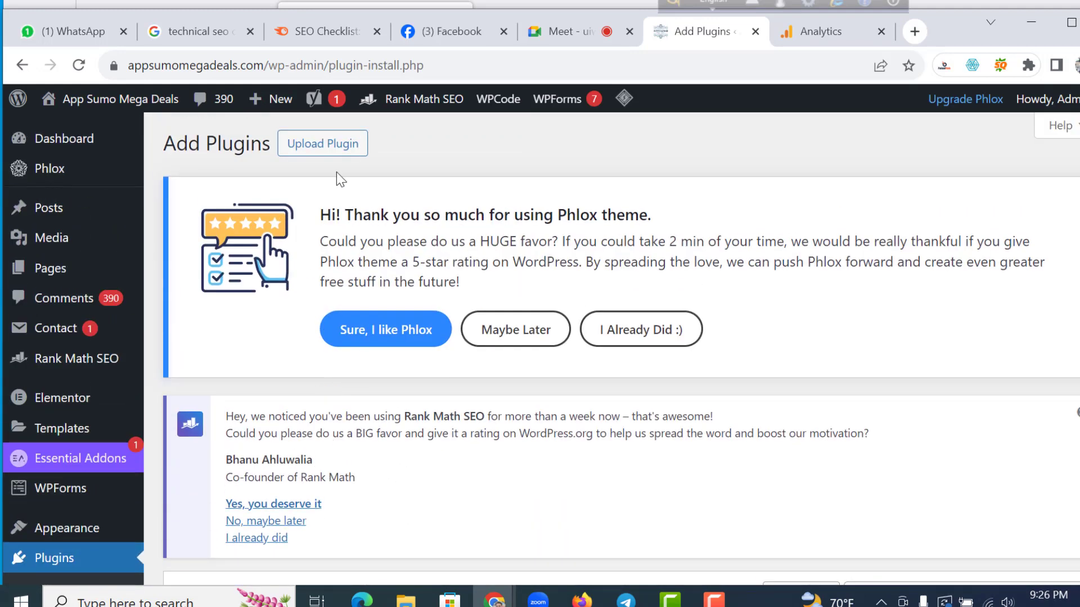
pyautogui.scroll(-3, 865, 463)
pyautogui.scroll(-1, 864, 465)
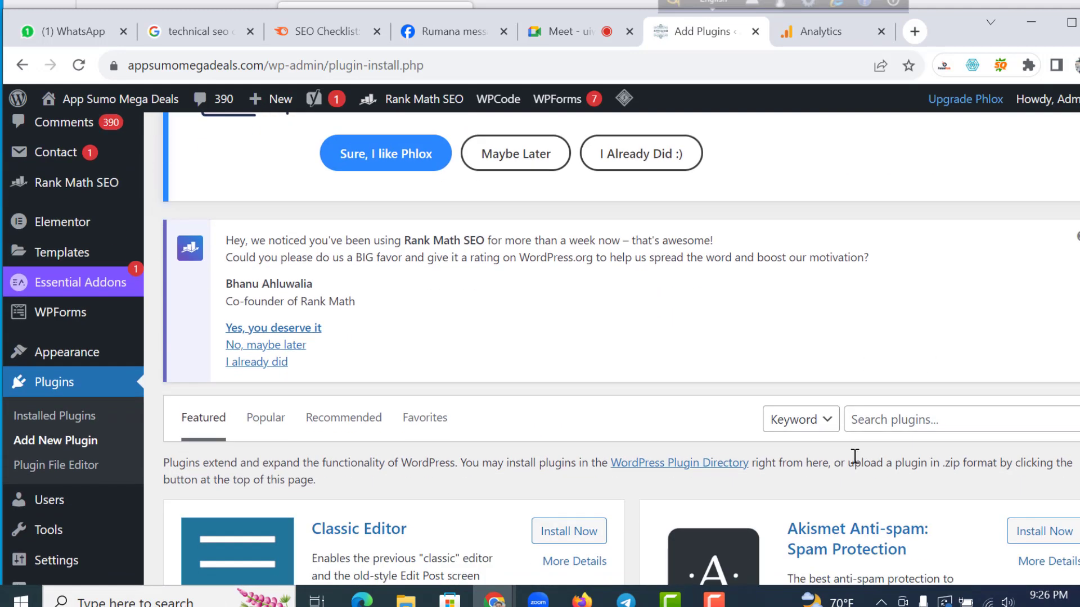
pyautogui.scroll(-3, 471, 453)
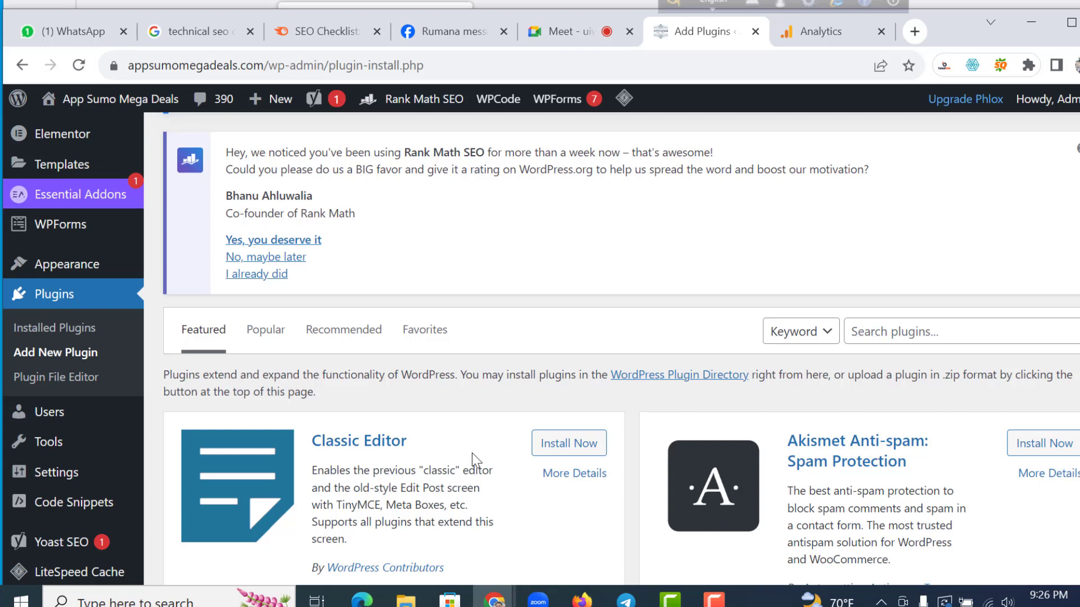
# Step: Search the plugin directory for "insert header" and examine the WPCode entry among the results
pyautogui.click(893, 331)
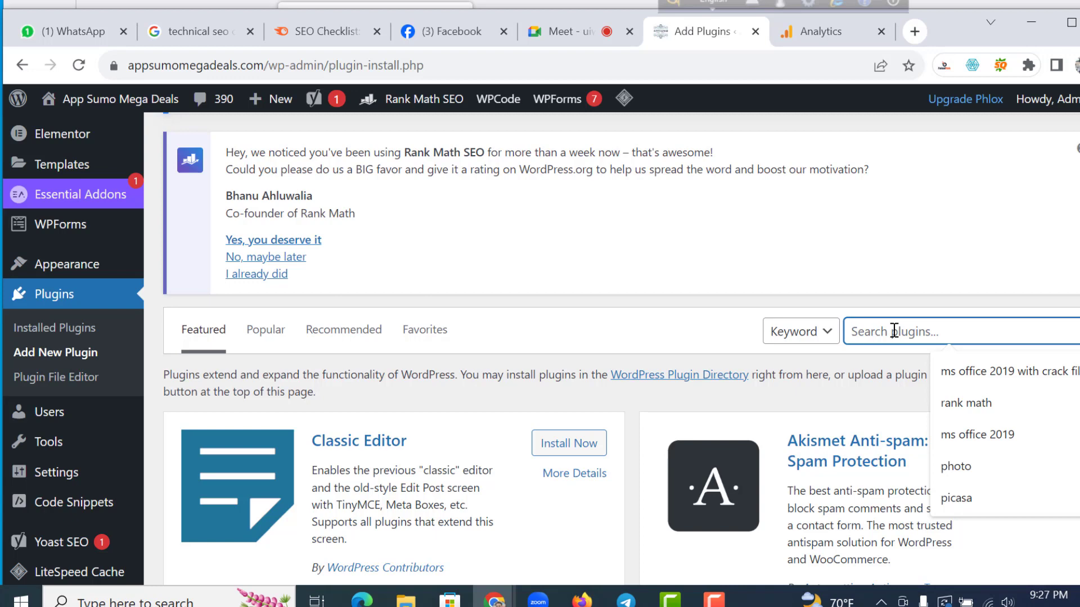
pyautogui.write('ins')
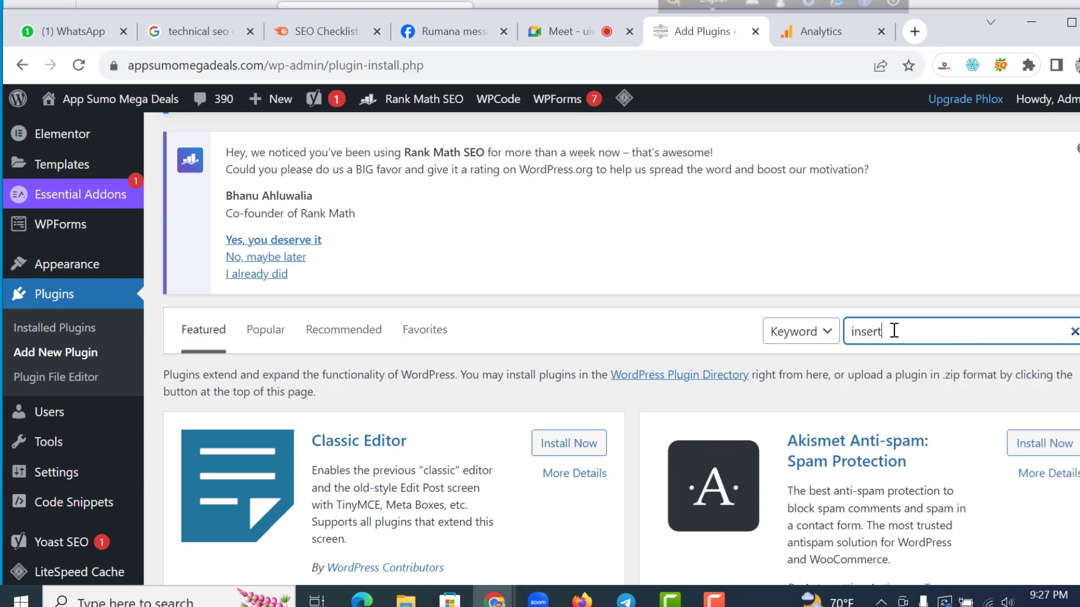
pyautogui.write('ert header')
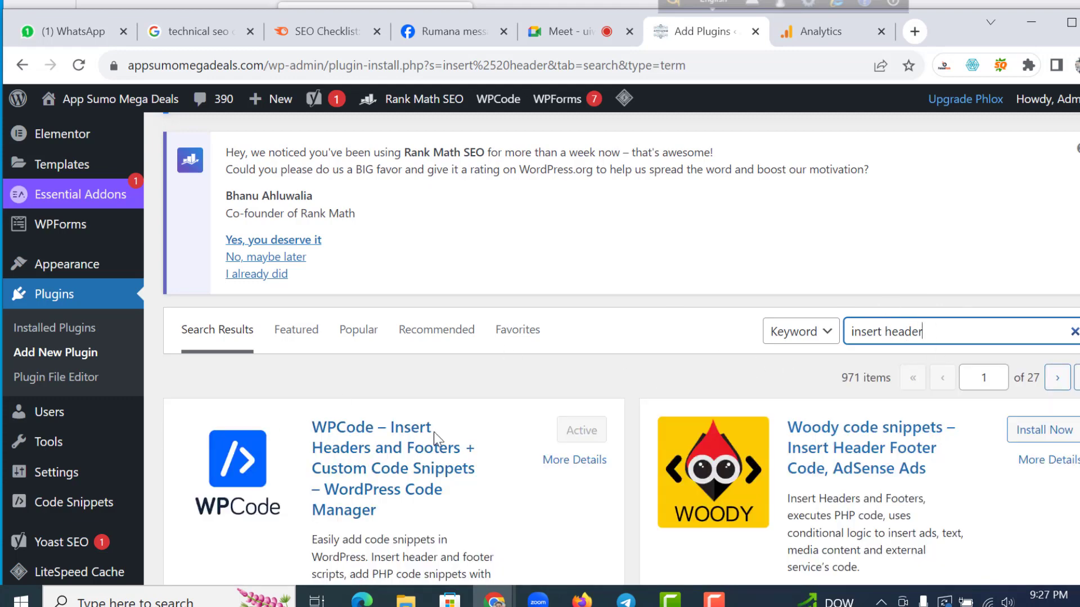
pyautogui.scroll(-1, 427, 393)
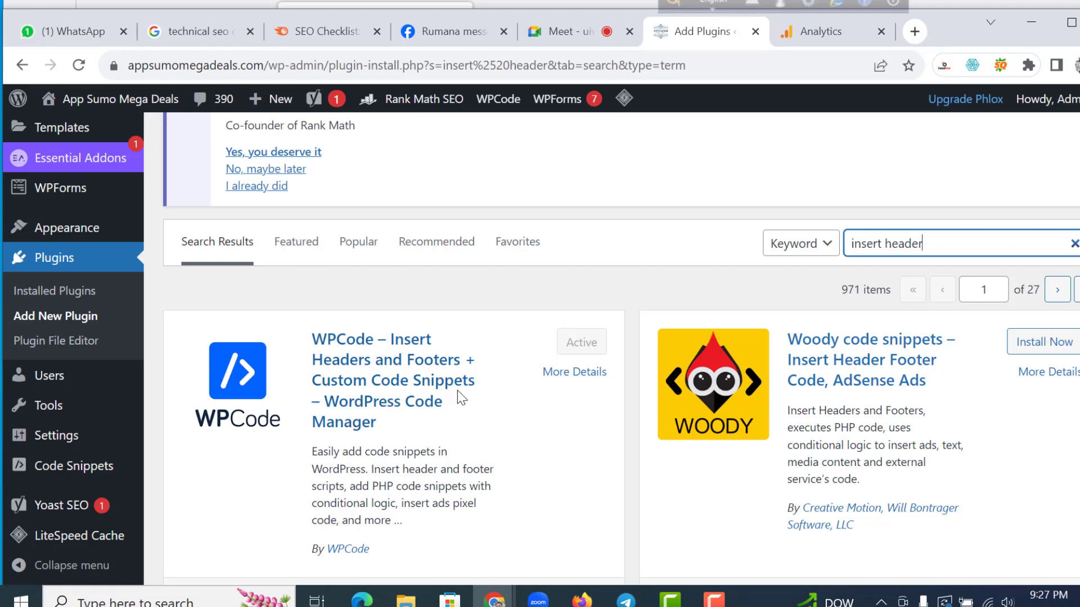
pyautogui.scroll(-3, 457, 394)
pyautogui.scroll(6, 99, 368)
pyautogui.scroll(-3, 84, 459)
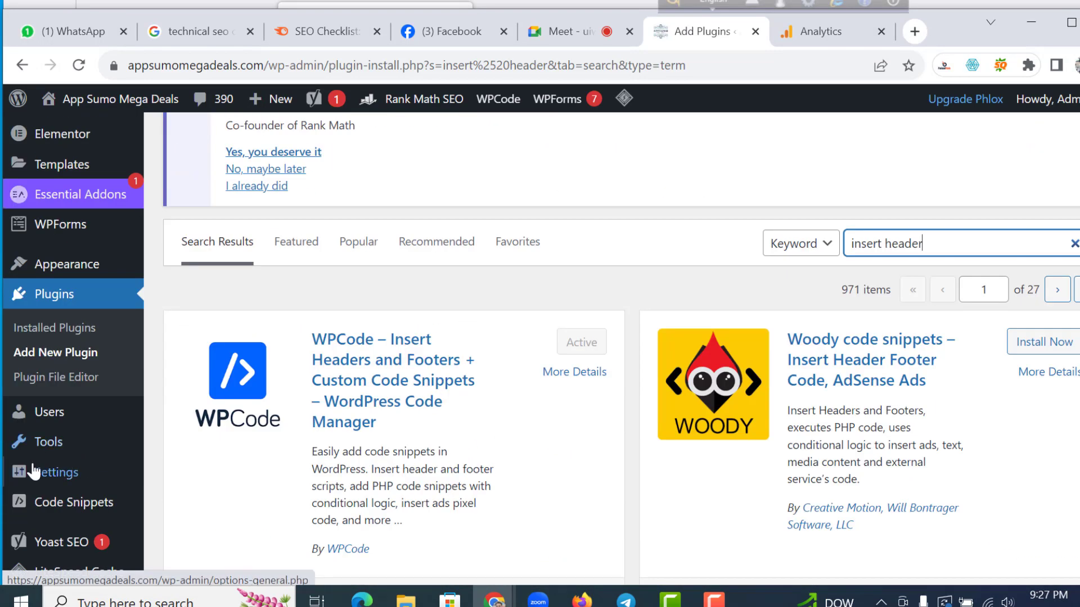
# Step: Go back to the installed plugins and look through the list
pyautogui.click(74, 311)
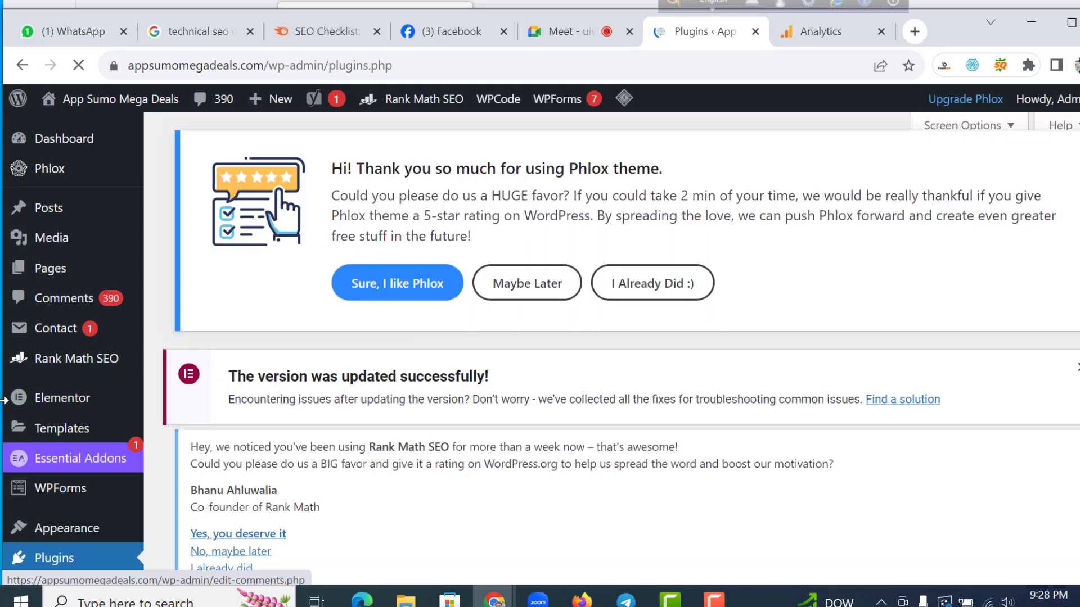
pyautogui.scroll(-2, 59, 422)
pyautogui.scroll(-1, 59, 421)
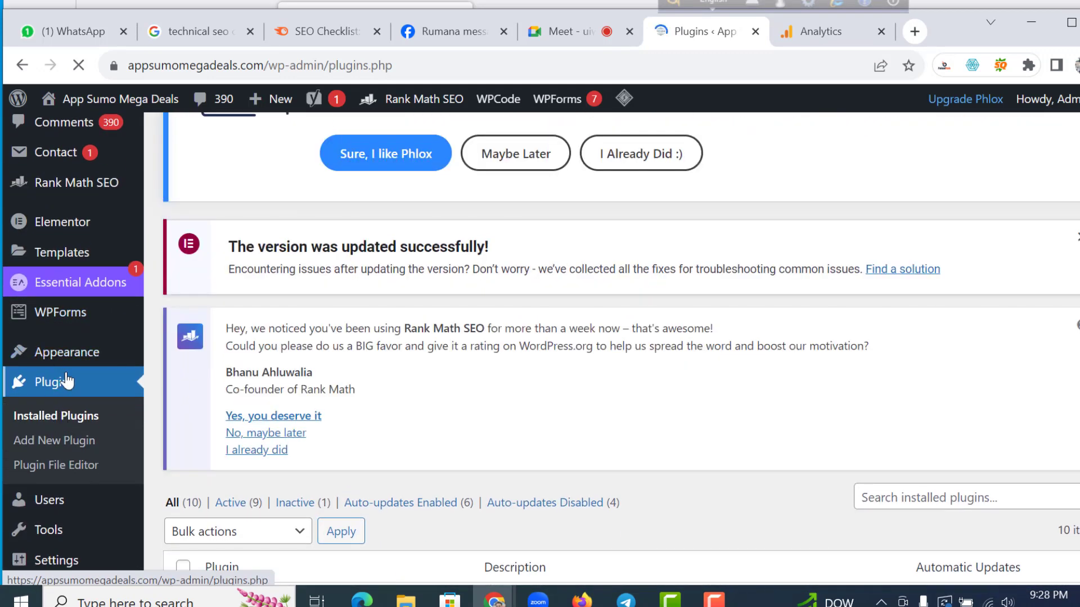
pyautogui.moveTo(66, 367)
pyautogui.scroll(-2, 70, 362)
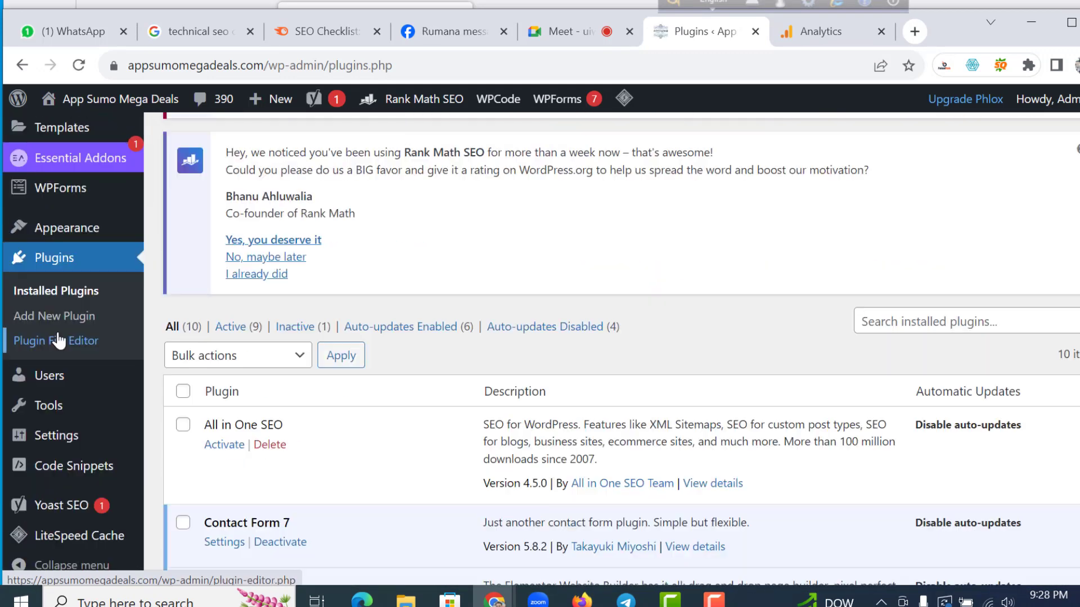
# Step: Paste the copied Google tag into the Header scripts of Code Snippets' Header & Footer page, then return to the Analytics installation instructions
pyautogui.moveTo(35, 476)
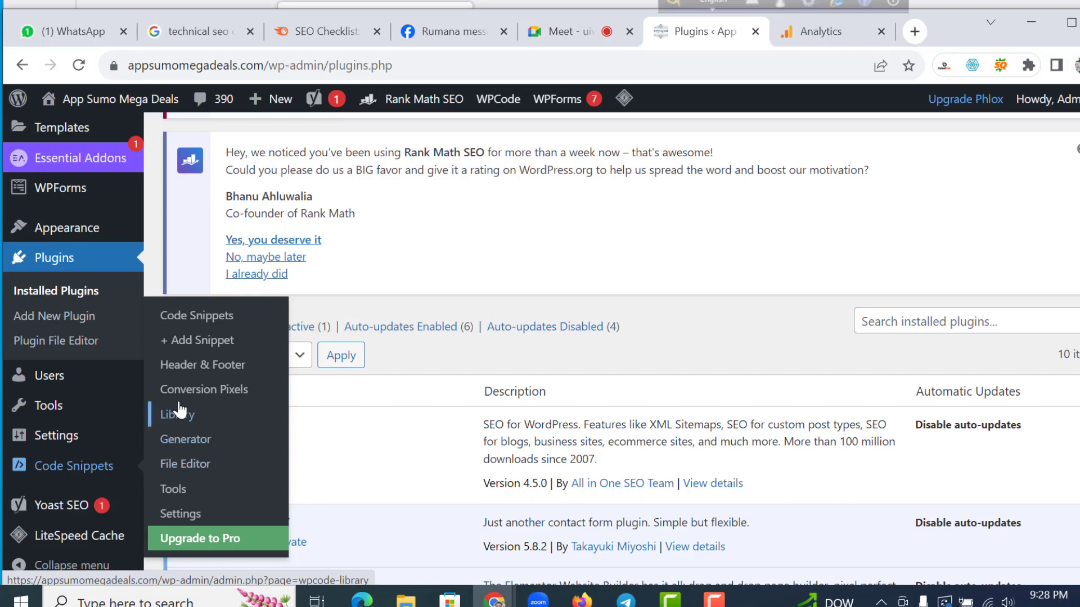
pyautogui.click(196, 371)
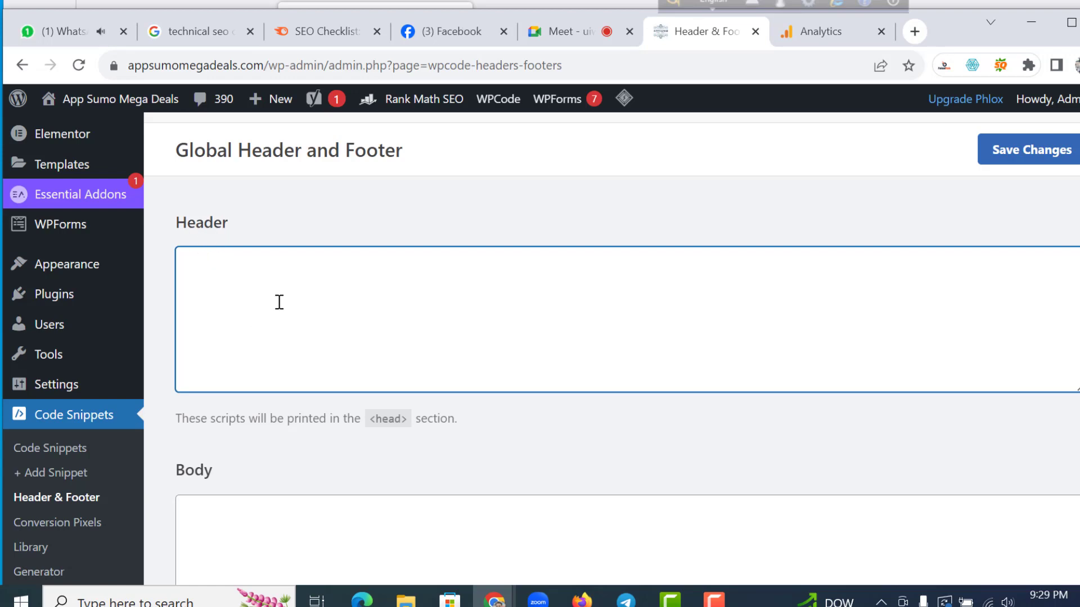
pyautogui.scroll(-3, 278, 304)
pyautogui.scroll(-7, 210, 363)
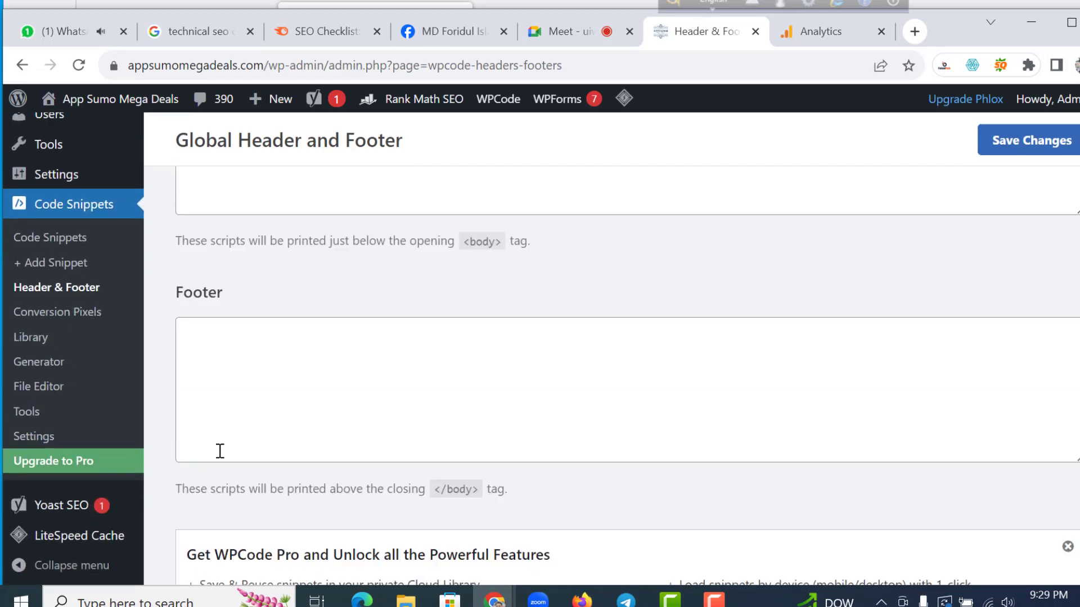
pyautogui.write('<!-- Google tag (gtag.js) --> <script async src="https://www.googletagmanager.com/gtag/js?id=G-N0PCTJK9RS"></script> <script>   window.dataLayer = window.dataLayer || [];   function gtag(){dataLayer.push(arguments);}   gtag(\'js\', new Date());    gtag(\'config\', \'G-N0PCTJK9RS\'); </script>')
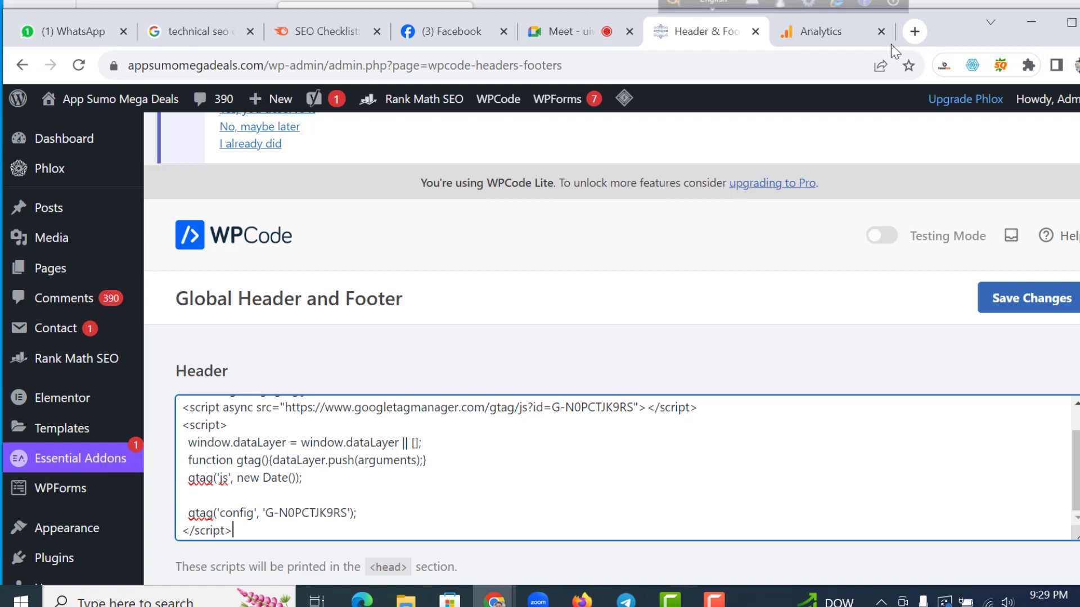
pyautogui.click(810, 33)
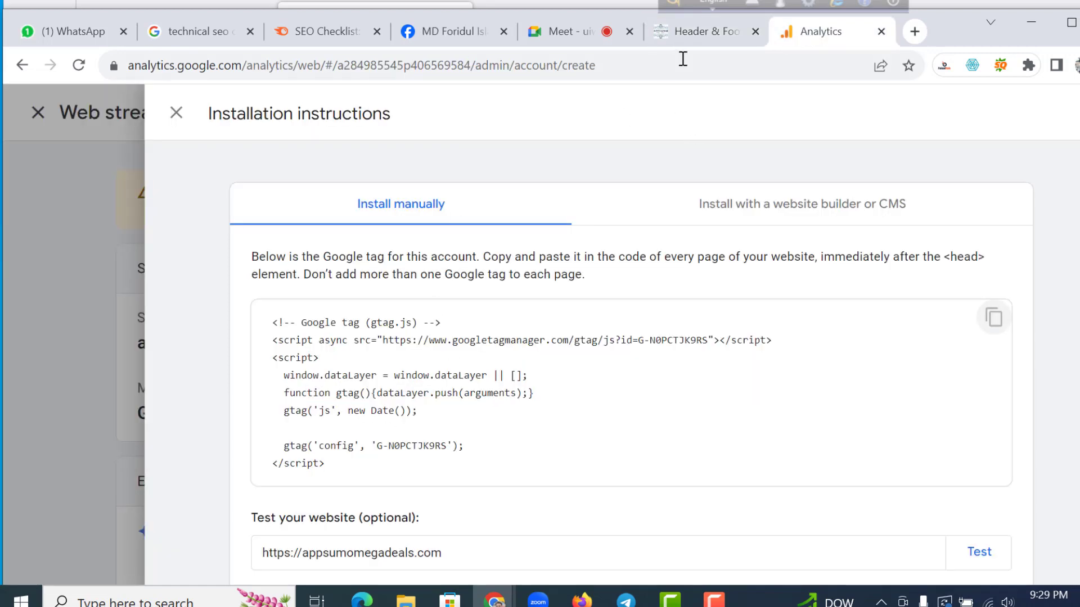
# Step: Replace WPCode's Header script with the Google tag for G-1MC69BKP7D, then compare it with the Analytics installation instructions
pyautogui.click(700, 33)
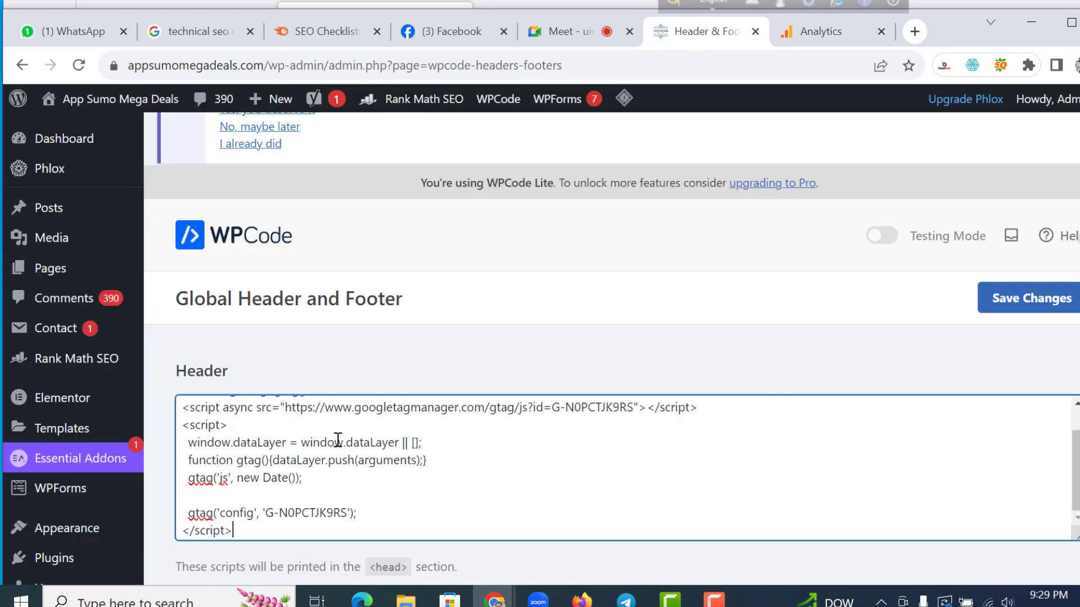
pyautogui.hotkey('ctrl', 'a')
pyautogui.press('Delete')
pyautogui.write('<!-- Google tag (gtag.js) --> <script async src="https://www.googletagmanager.com/gtag/js?id=G-1MC69BKP7D"></script> <script>   window.dataLayer = window.dataLayer || [];   function gtag(){dataLayer.push(arguments);}   gtag(\'js\', new Date());    gtag(\'config\', \'G-1MC69BKP7D\'); </script>')
pyautogui.hotkey('ctrl', 'a')
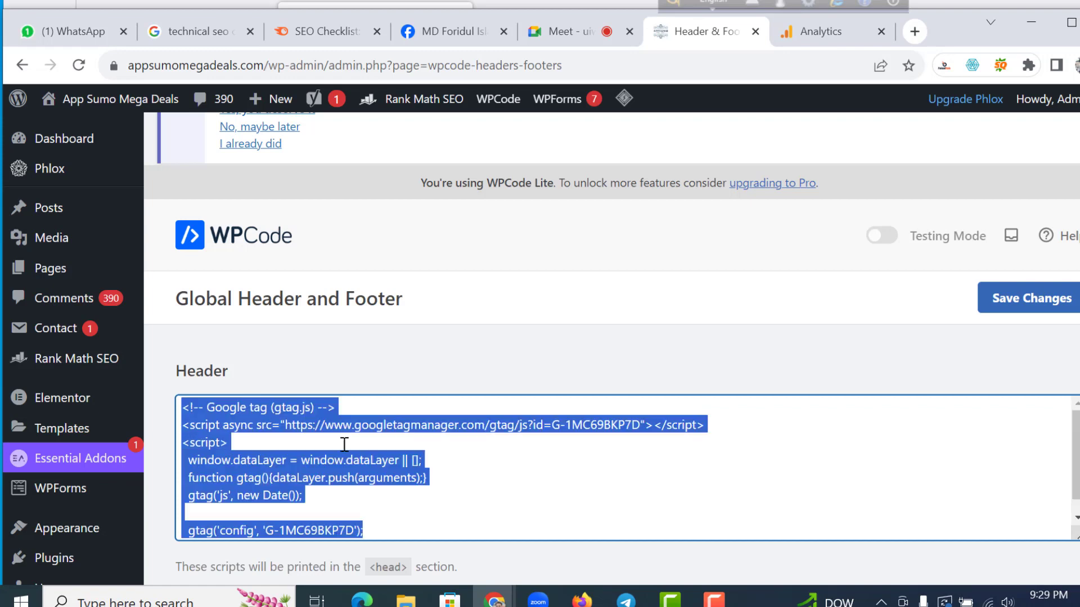
pyautogui.click(532, 455)
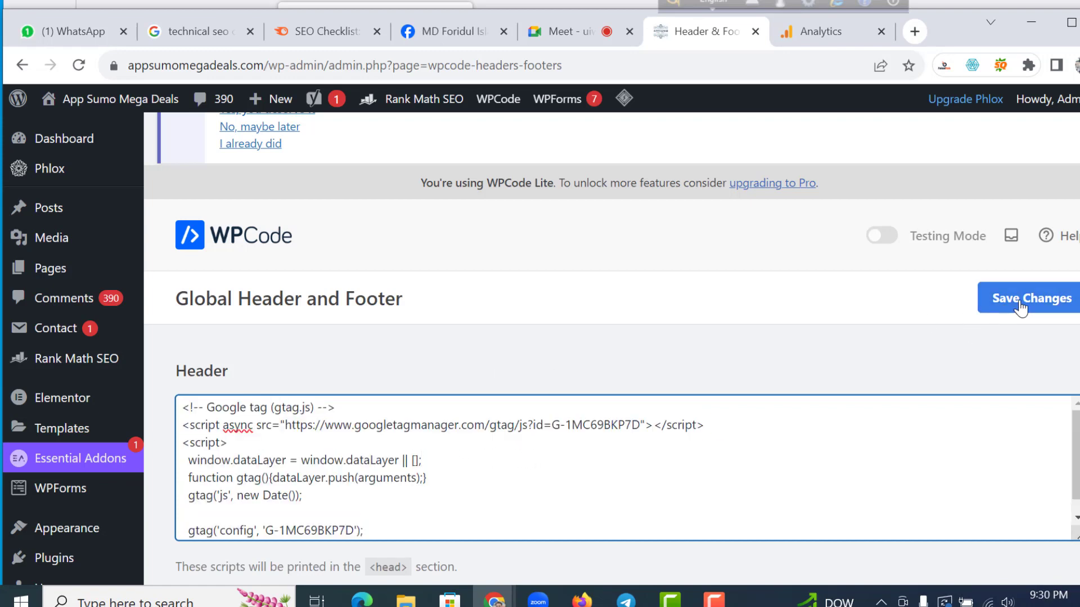
pyautogui.click(998, 308)
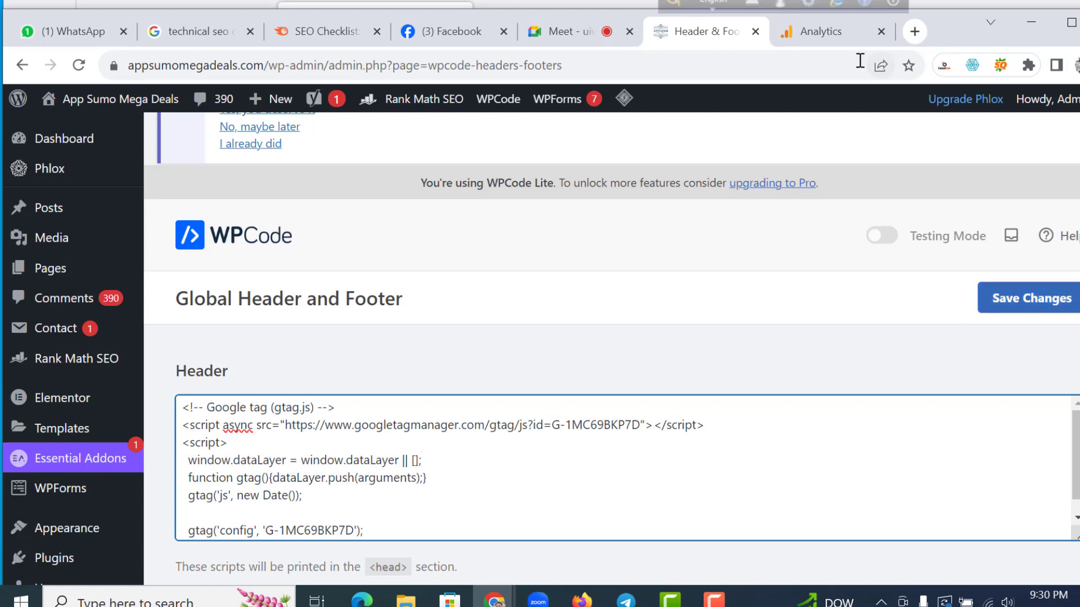
pyautogui.click(837, 35)
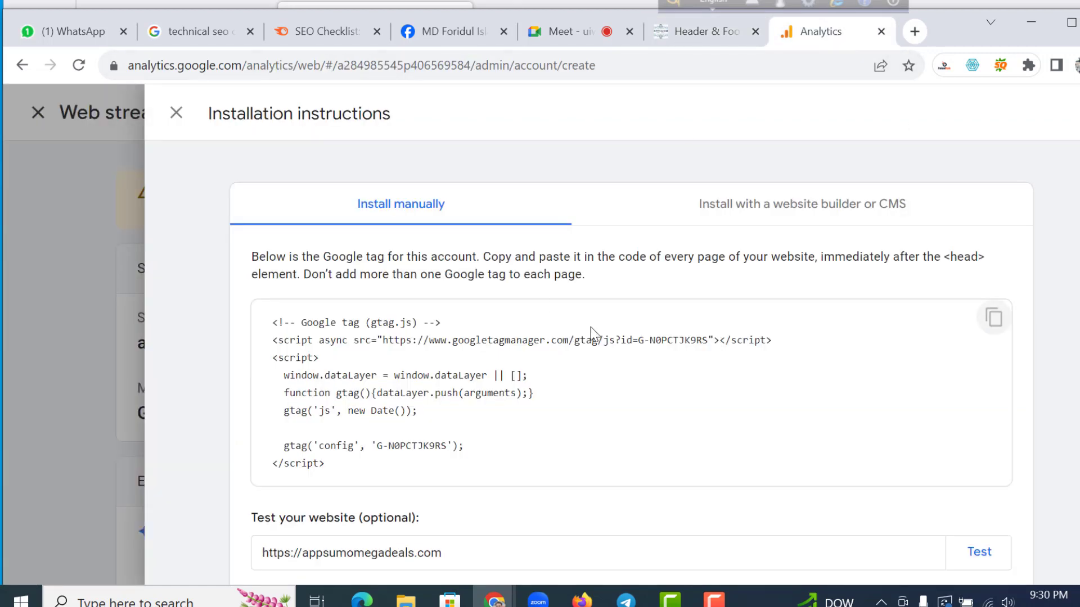
# Step: Check the Header script on WPCode's Global Header and Footer page and save the changes
pyautogui.click(714, 39)
pyautogui.scroll(-1, 452, 444)
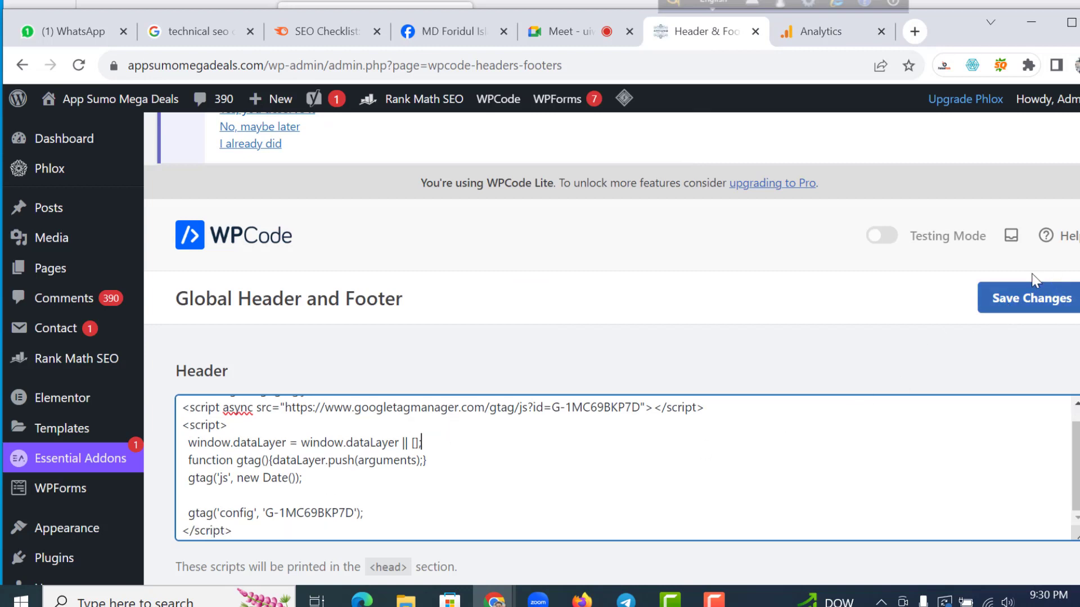
pyautogui.scroll(-1, 821, 410)
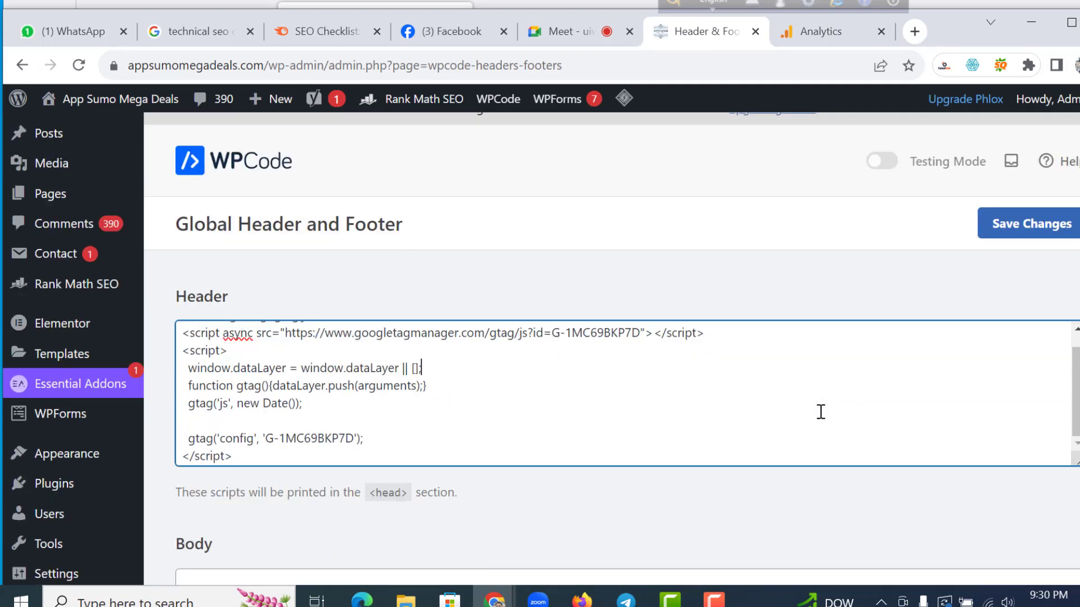
pyautogui.scroll(-2, 821, 412)
pyautogui.scroll(1, 691, 397)
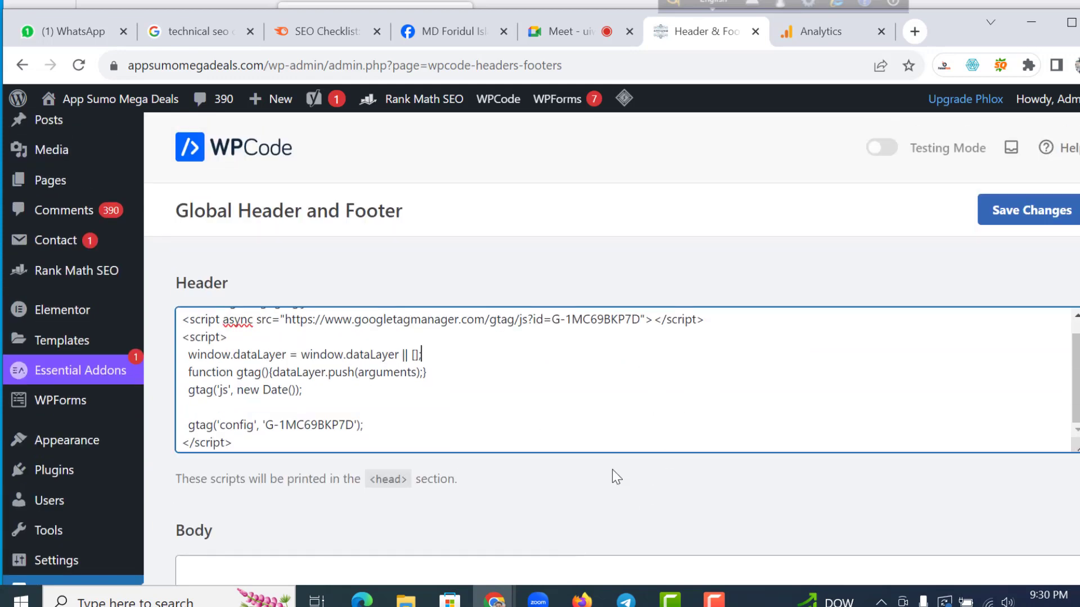
pyautogui.click(1045, 223)
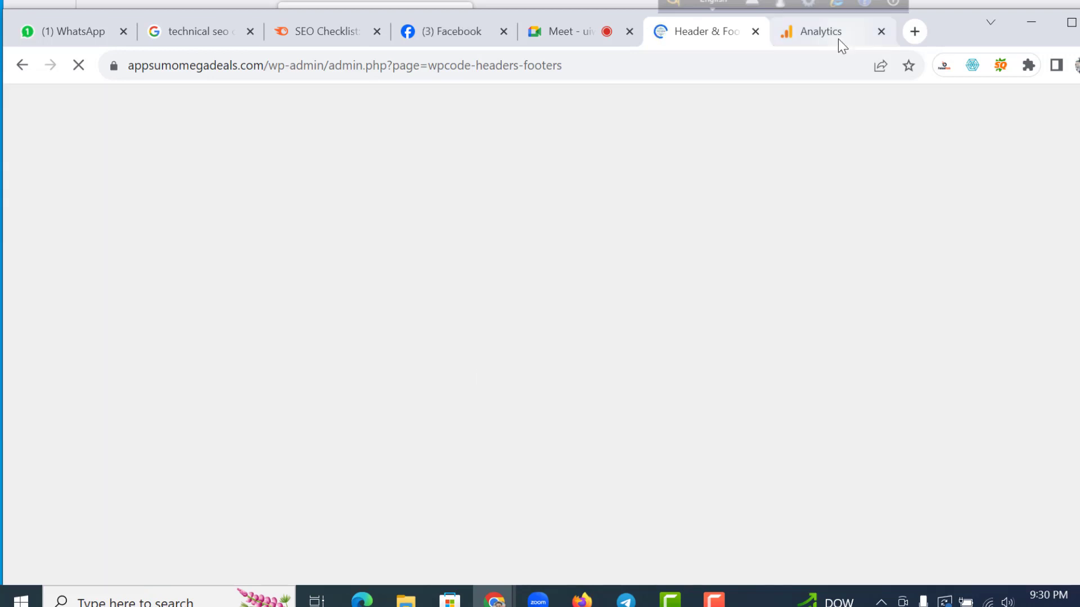
# Step: Review the manual installation instructions in Analytics, then close them along with the web stream details
pyautogui.click(838, 39)
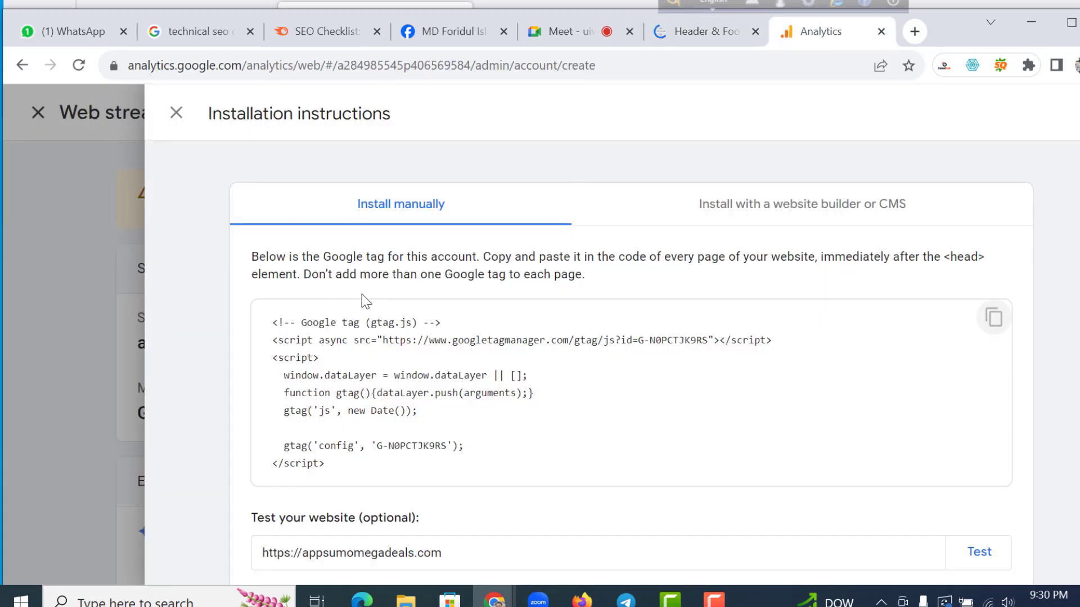
pyautogui.scroll(-2, 549, 334)
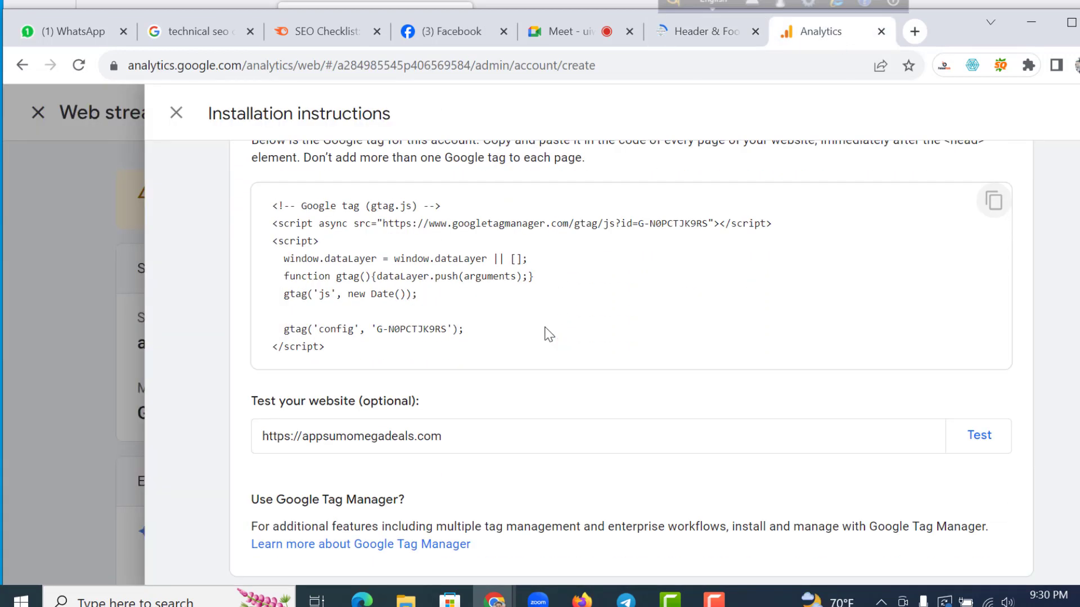
pyautogui.scroll(2, 585, 339)
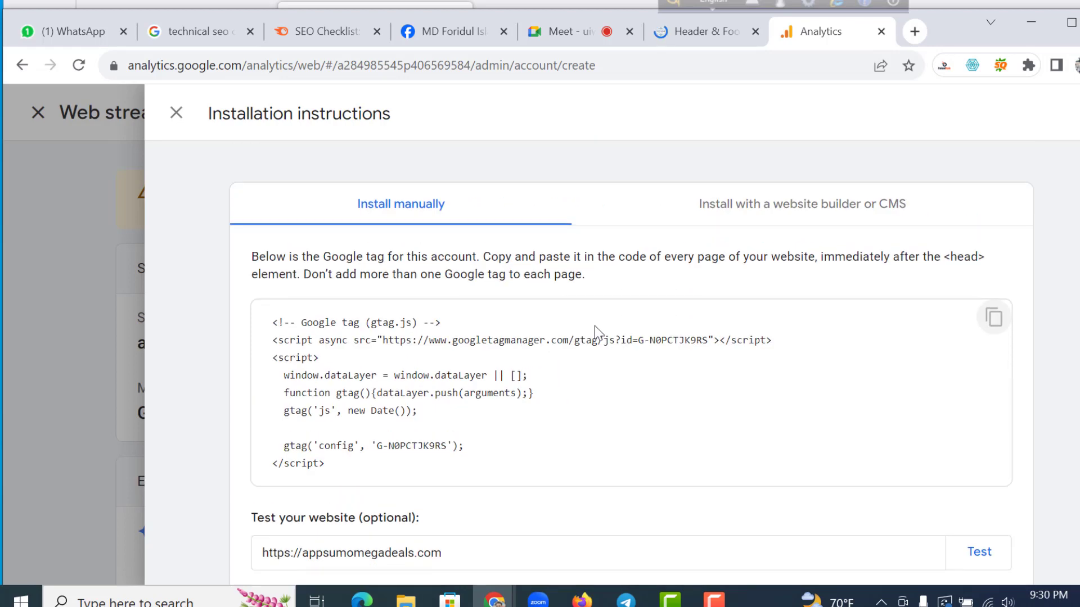
pyautogui.scroll(-2, 450, 360)
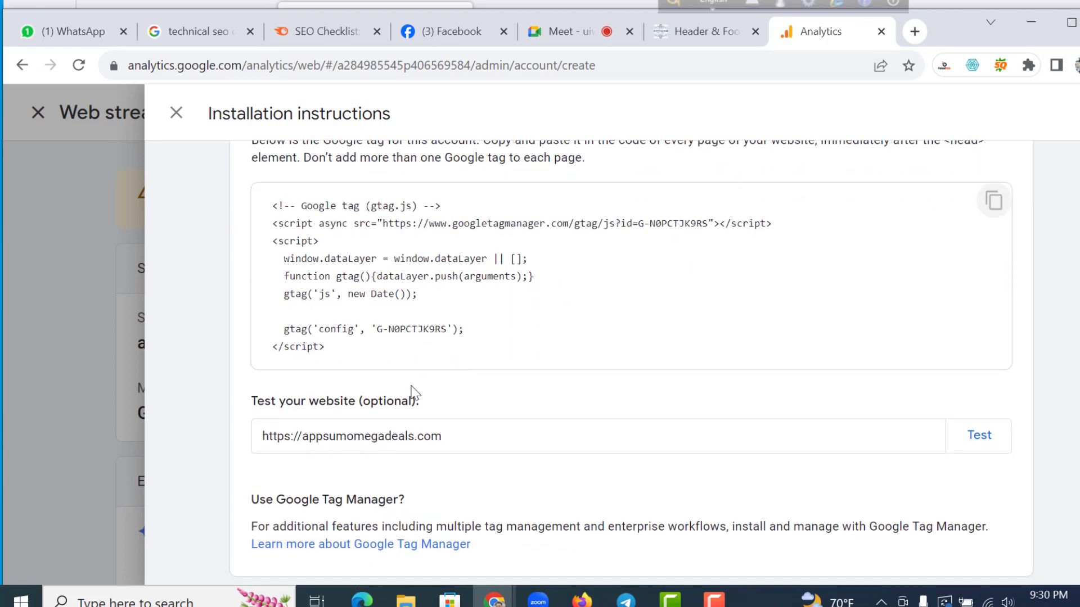
pyautogui.scroll(2, 428, 315)
pyautogui.click(176, 113)
pyautogui.click(162, 112)
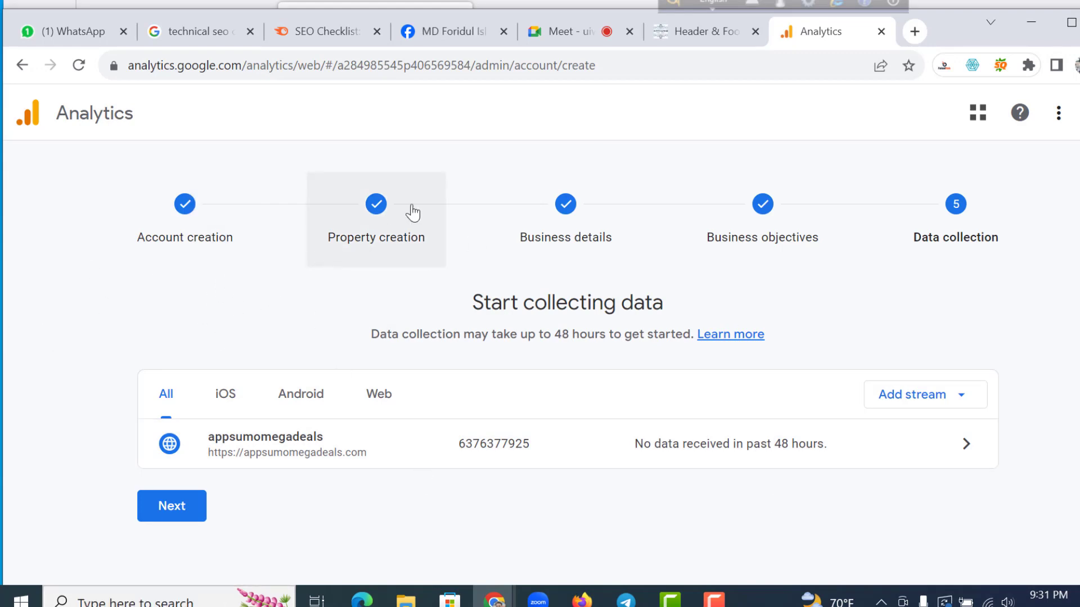
pyautogui.click(242, 72)
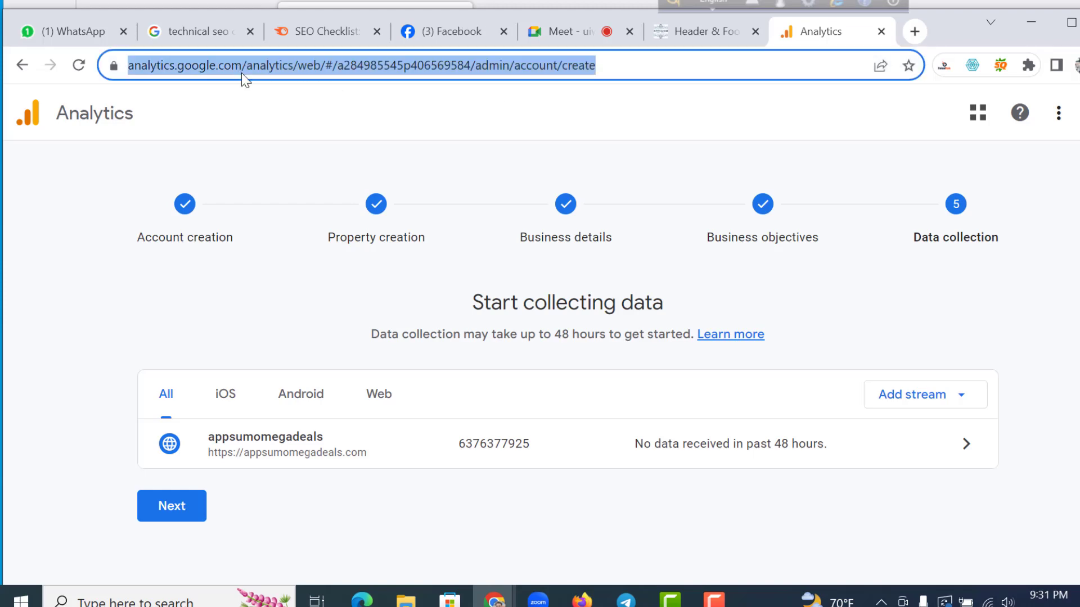
pyautogui.click(637, 67)
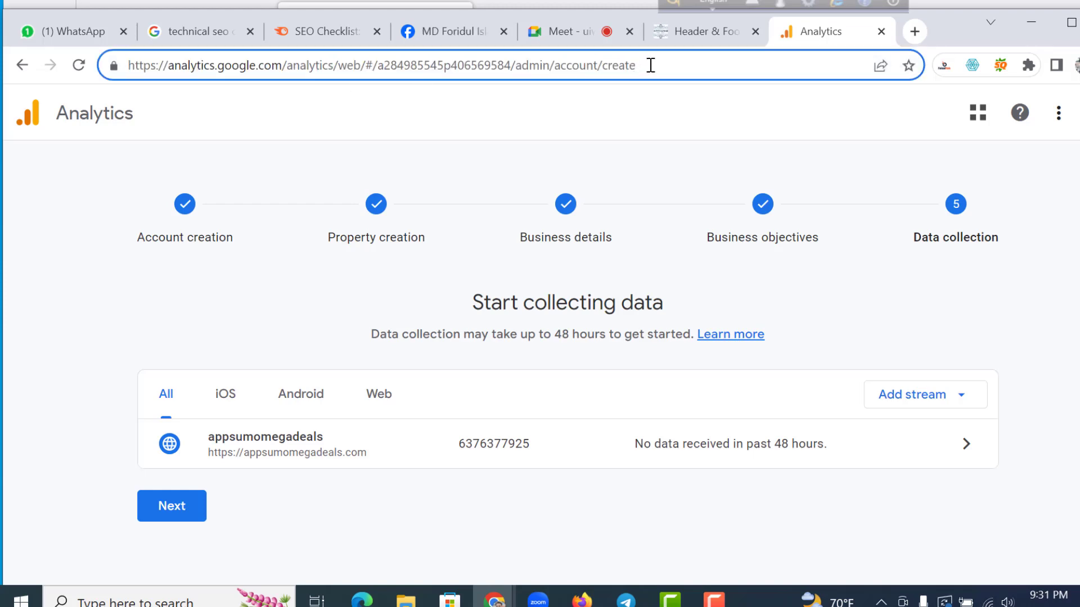
pyautogui.moveTo(651, 65); pyautogui.dragTo(288, 76)
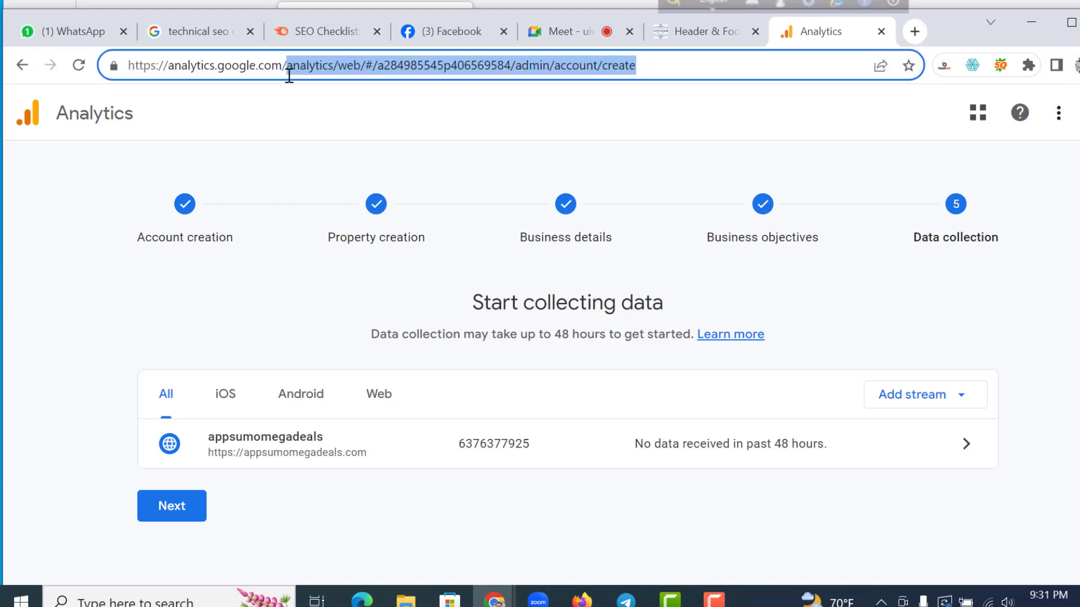
pyautogui.press('BackSpace')
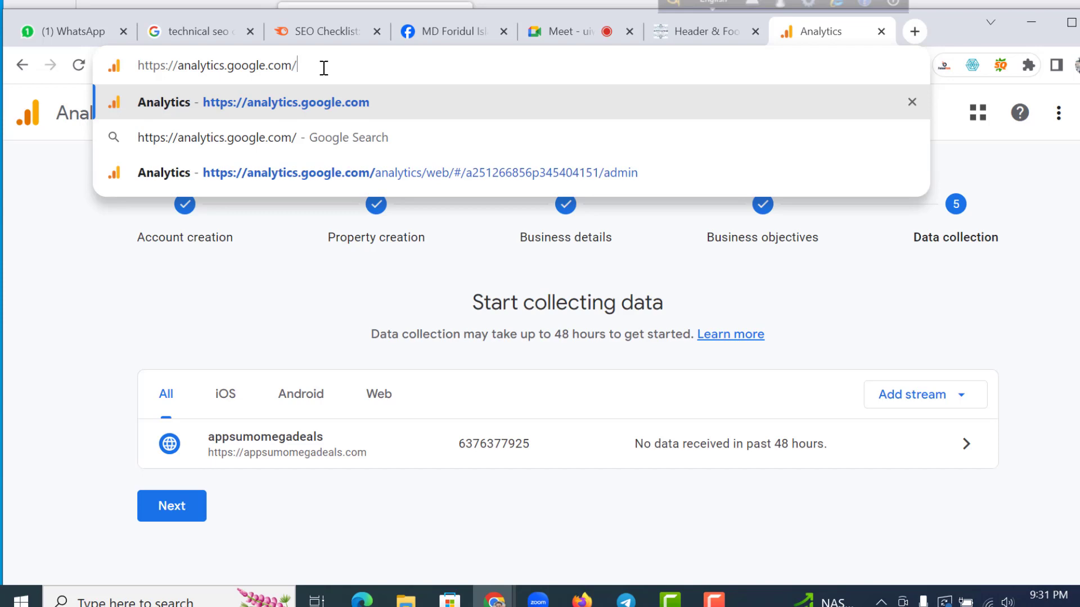
pyautogui.click(708, 34)
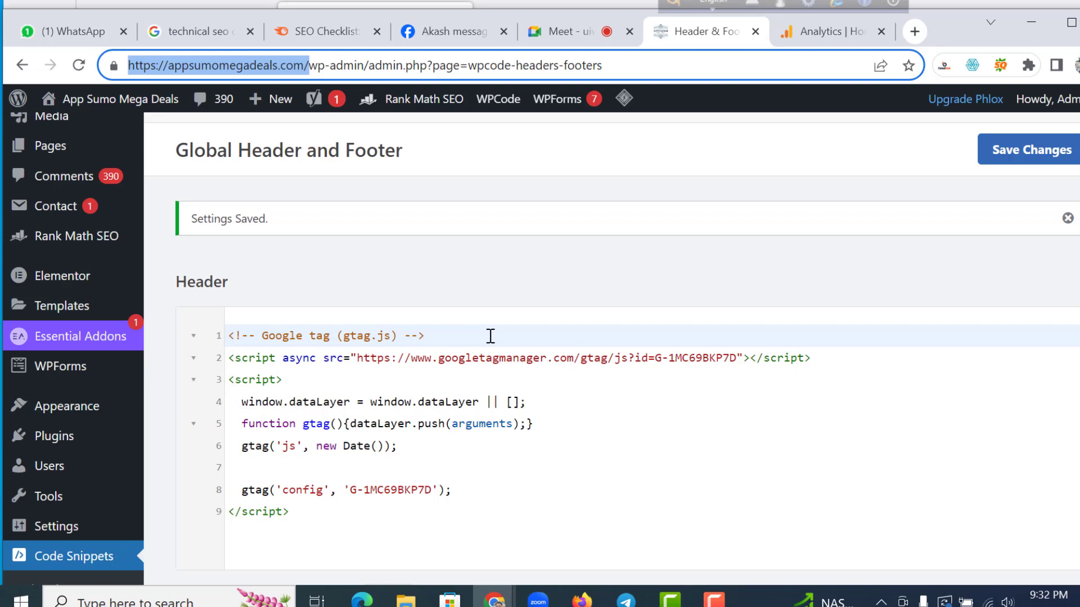
pyautogui.click(839, 31)
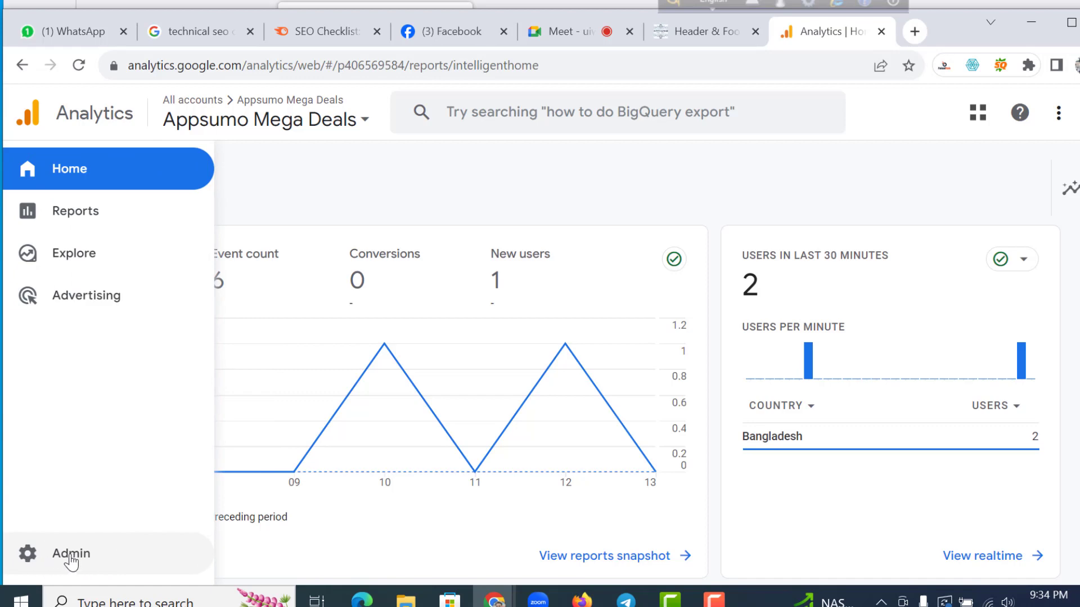
# Step: Open the Property details in the Analytics admin settings and review the name, industry, time zone and currency
pyautogui.click(70, 555)
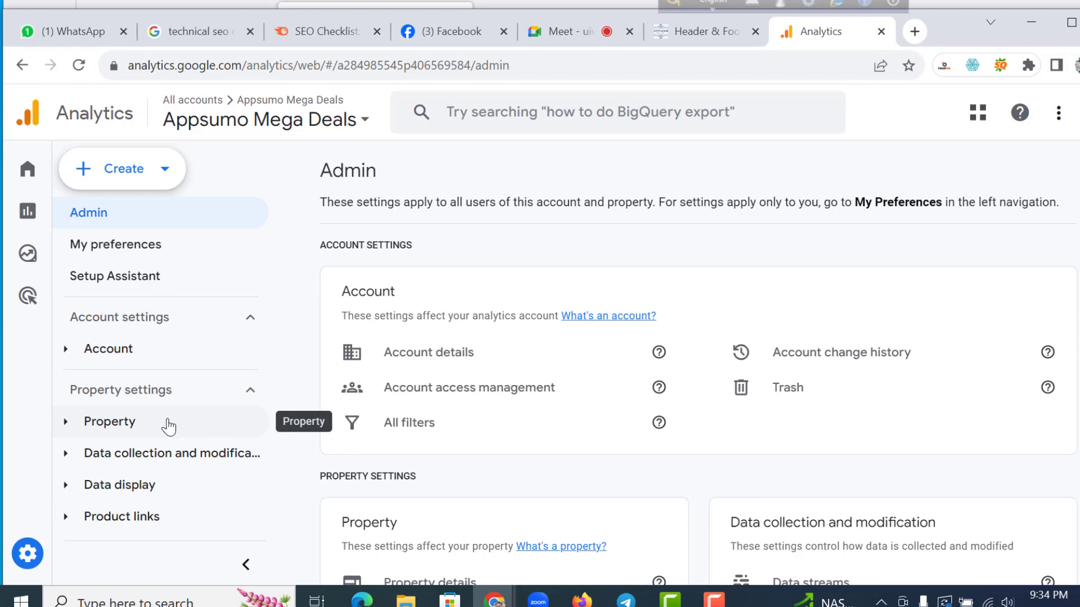
pyautogui.click(110, 422)
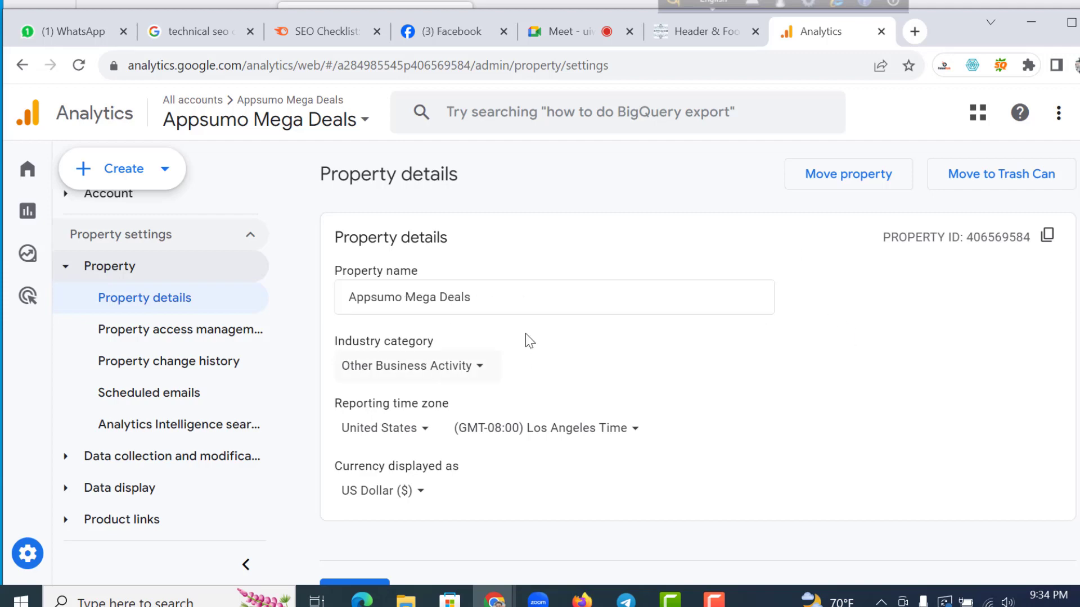
pyautogui.scroll(-2, 627, 436)
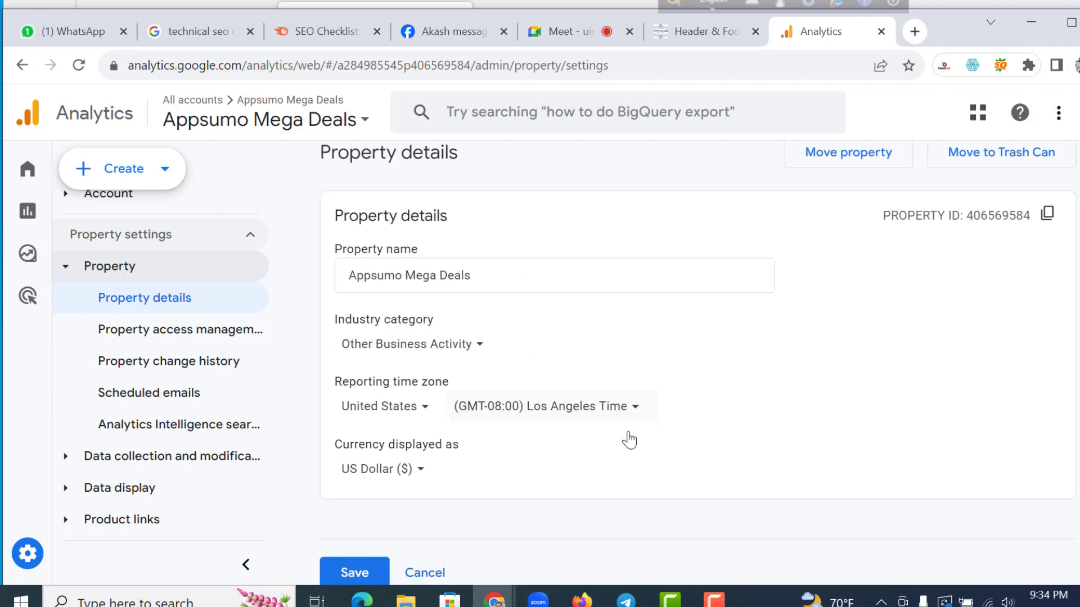
pyautogui.scroll(2, 513, 455)
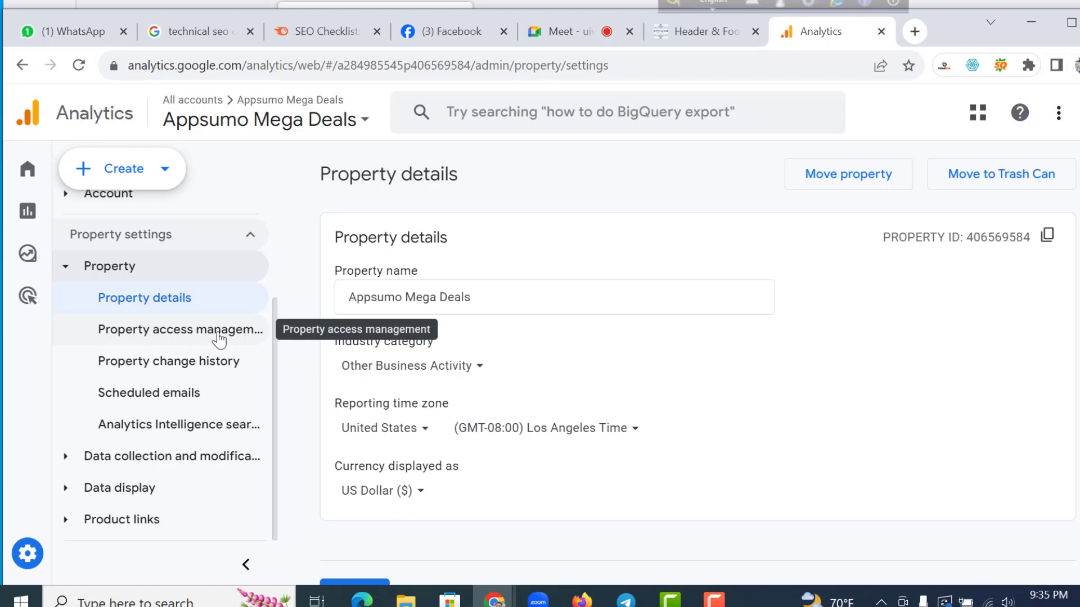
# Step: Open the property's access management and copy the email address of the user with the Viewer role
pyautogui.click(218, 337)
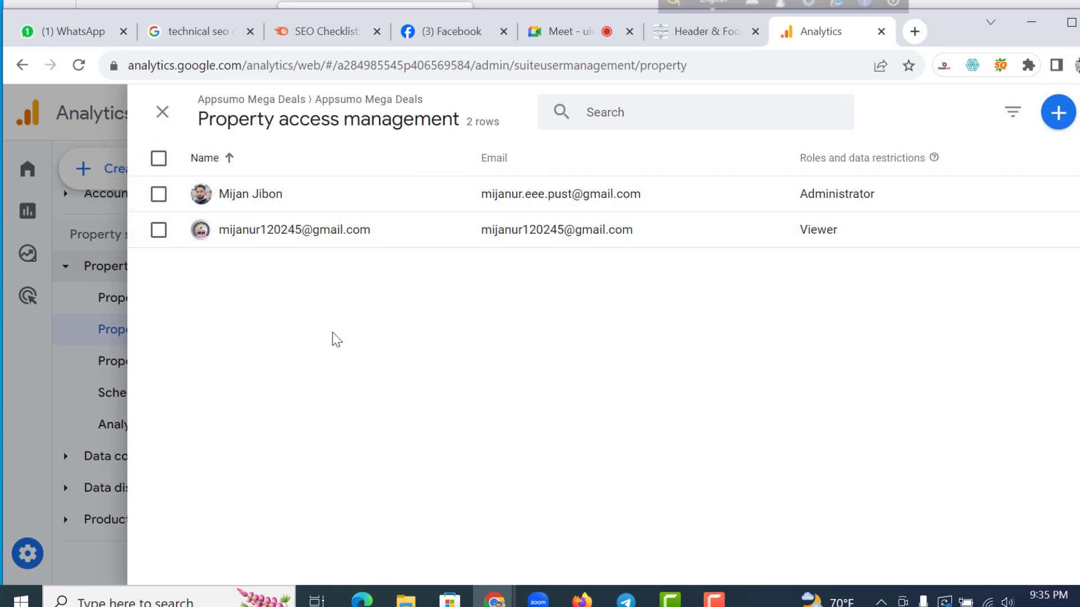
pyautogui.moveTo(373, 231); pyautogui.dragTo(218, 231)
pyautogui.hotkey('ctrl', 'c')
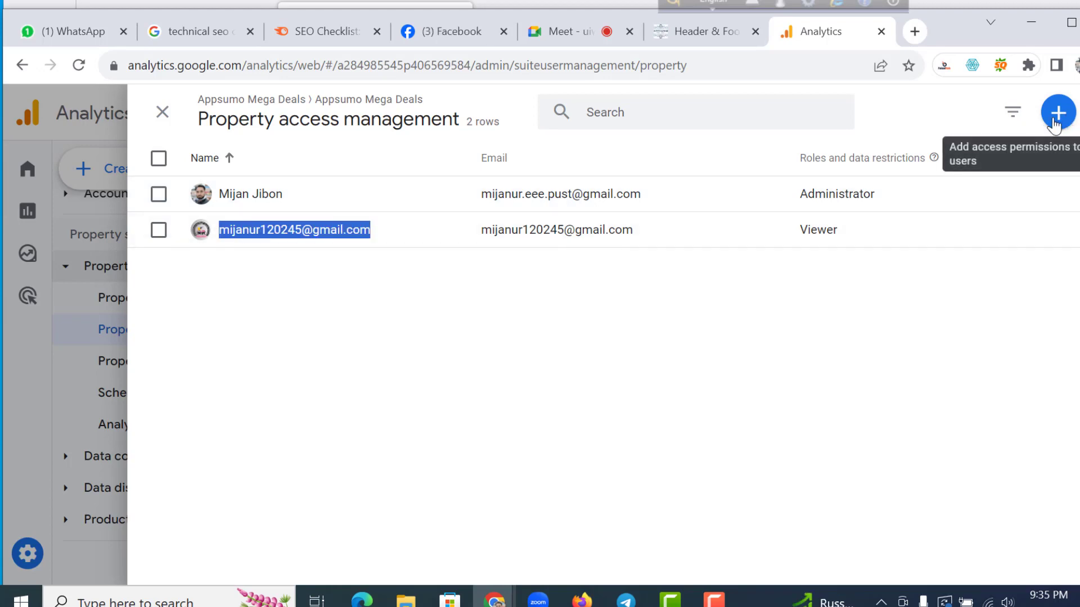
# Step: Start adding a user to the property and paste the copied email address as the recipient
pyautogui.click(1058, 125)
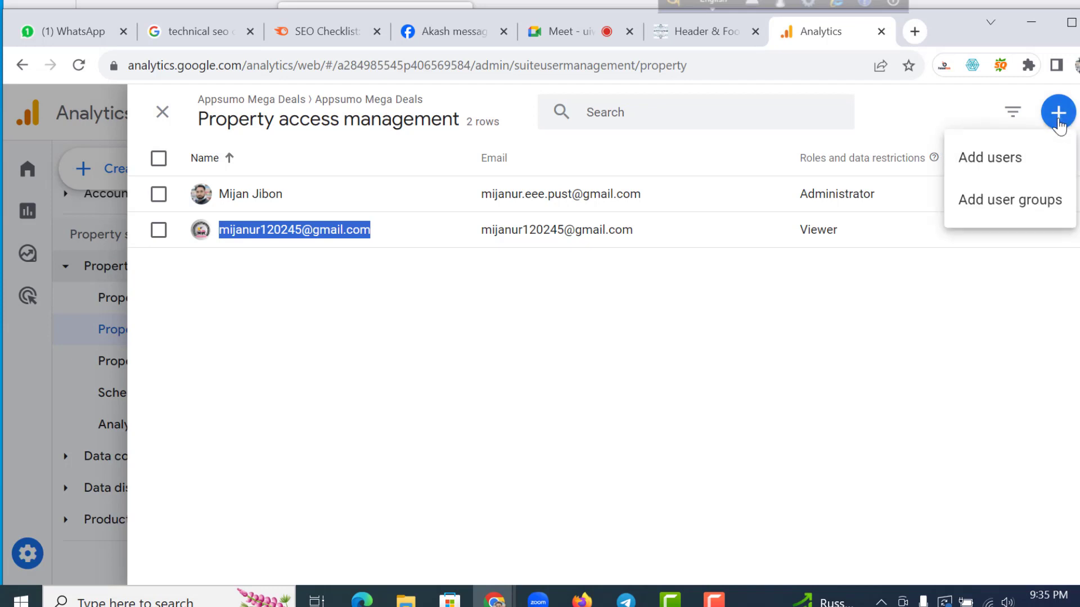
pyautogui.click(1006, 166)
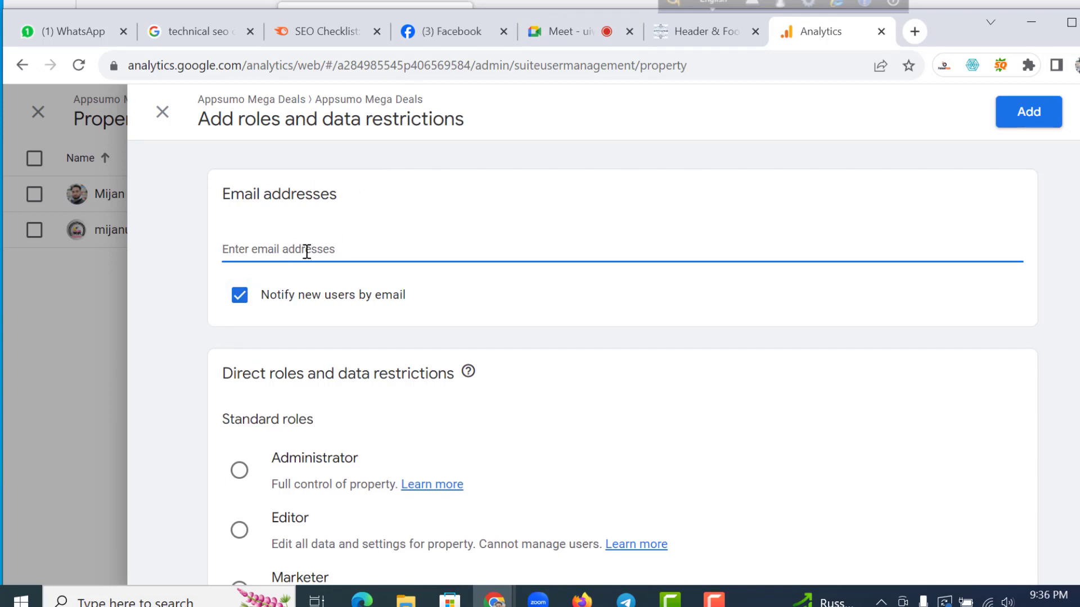
pyautogui.hotkey('ctrl', 'v')
# Step: Examine the standard roles and data restrictions available for the new user, along with the email notification option
pyautogui.scroll(-3, 315, 337)
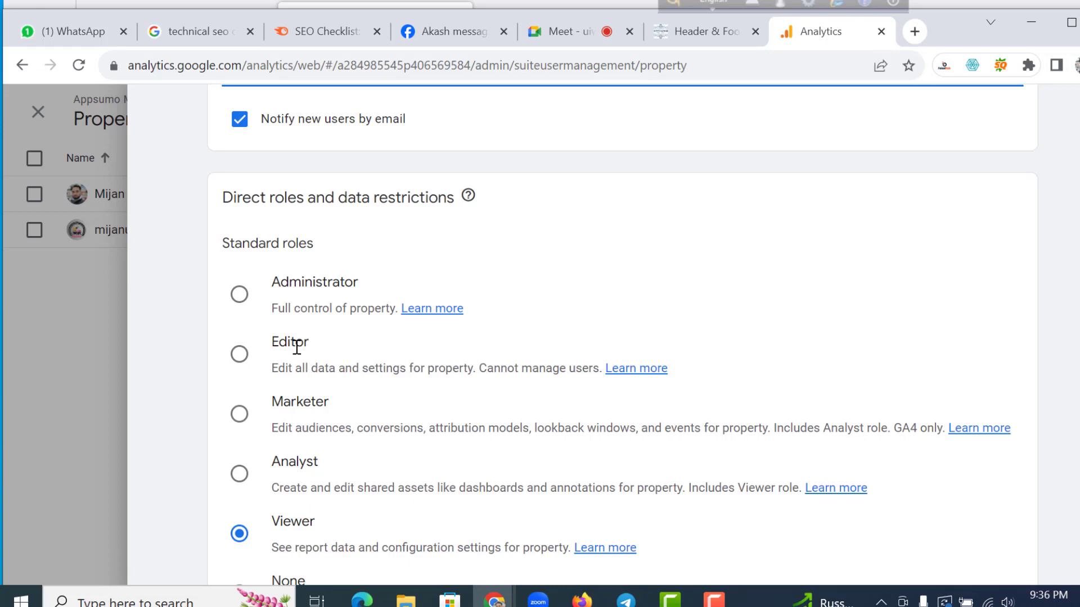
pyautogui.scroll(-2, 297, 347)
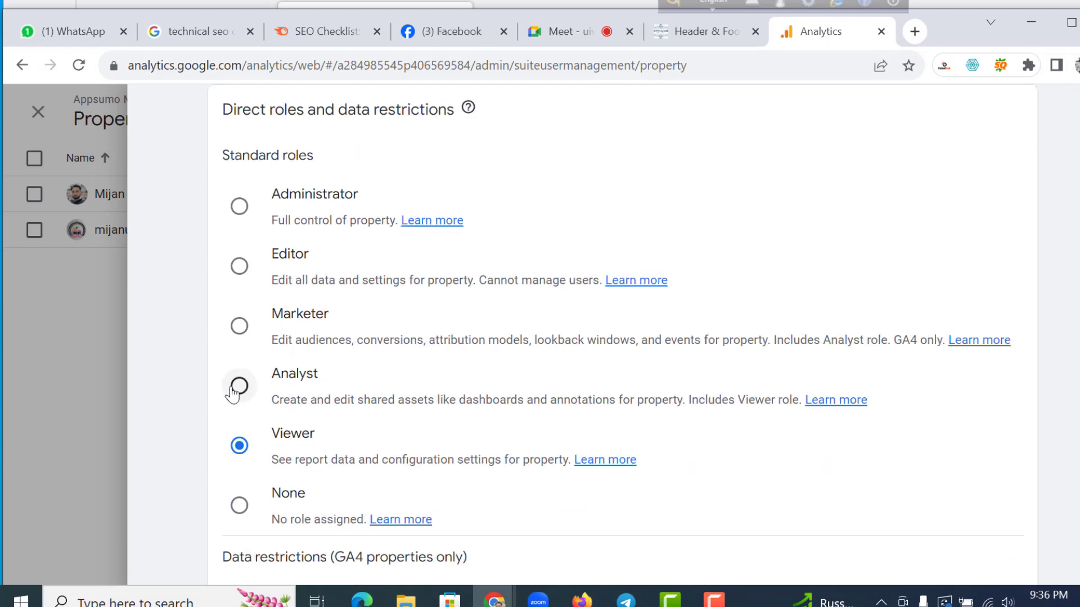
pyautogui.scroll(-3, 234, 394)
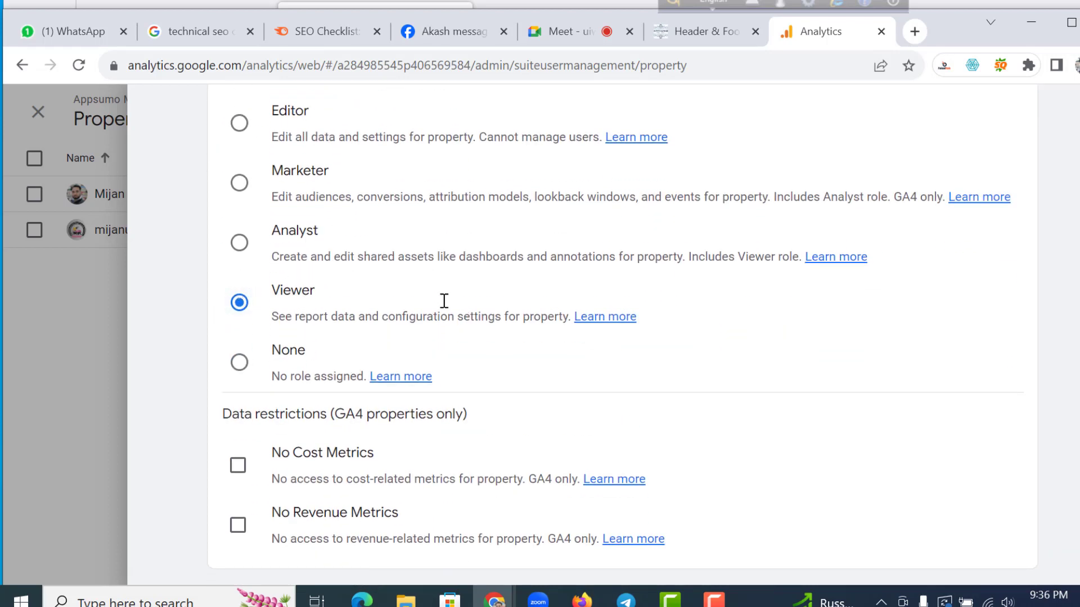
pyautogui.scroll(4, 394, 281)
pyautogui.scroll(-4, 258, 367)
pyautogui.scroll(6, 345, 327)
pyautogui.scroll(-1, 379, 290)
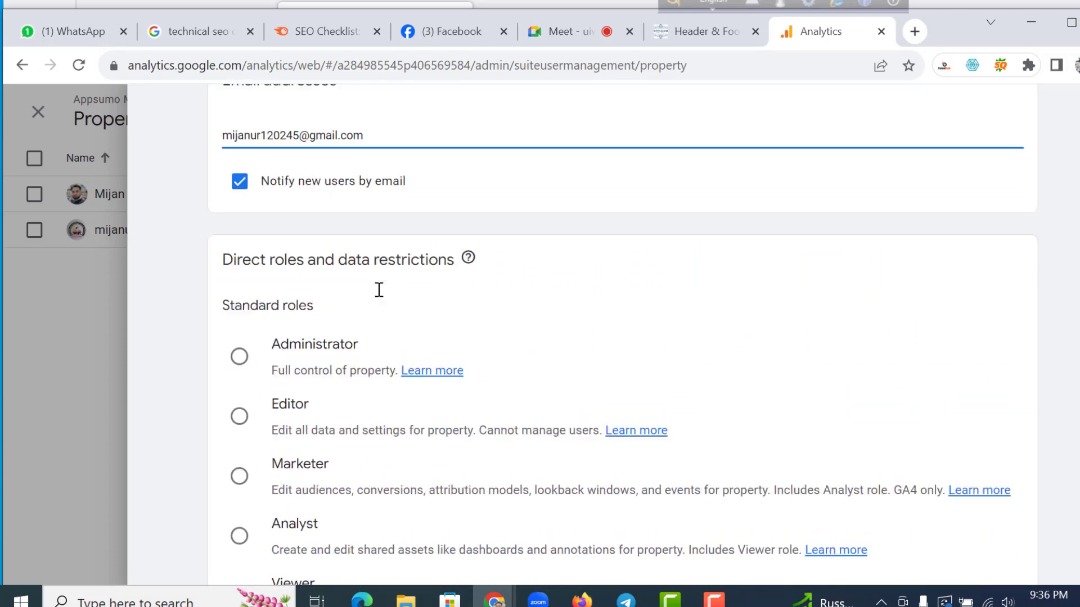
pyautogui.scroll(-2, 388, 298)
pyautogui.scroll(2, 325, 241)
pyautogui.scroll(2, 315, 237)
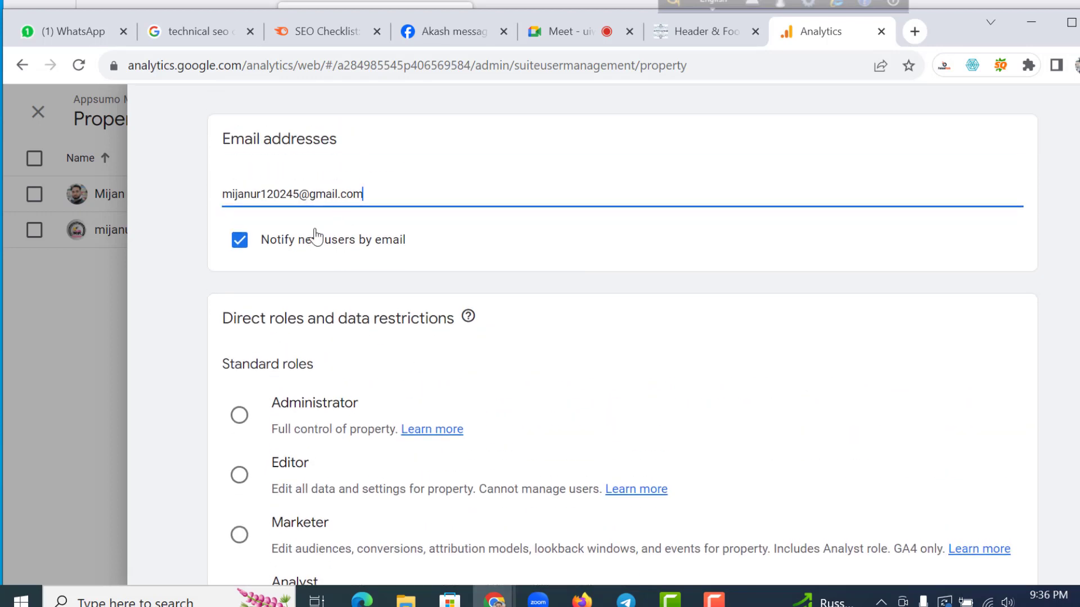
pyautogui.scroll(-6, 376, 256)
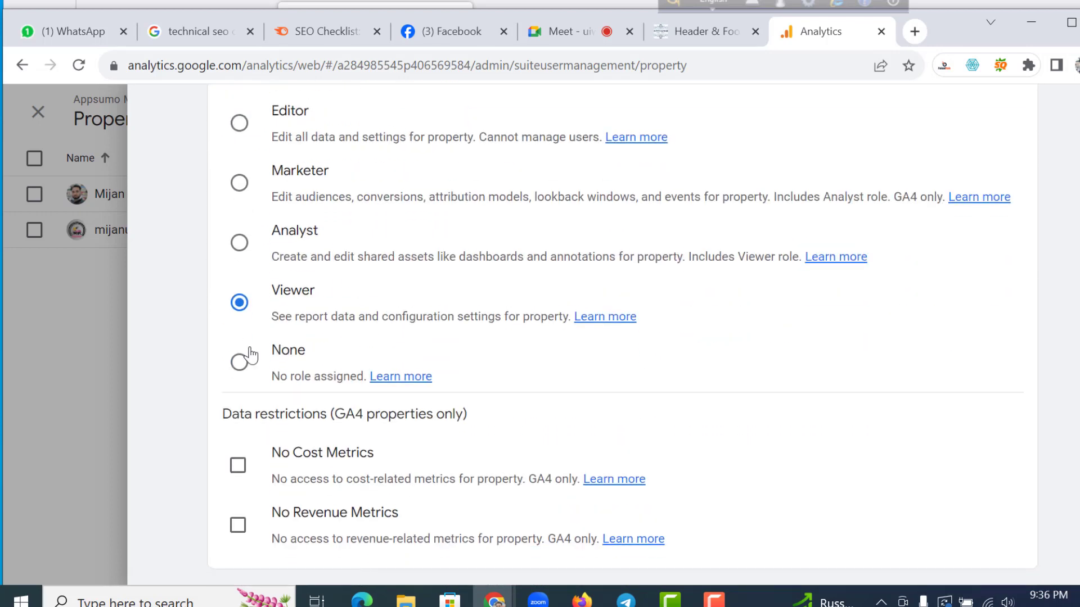
pyautogui.scroll(7, 416, 351)
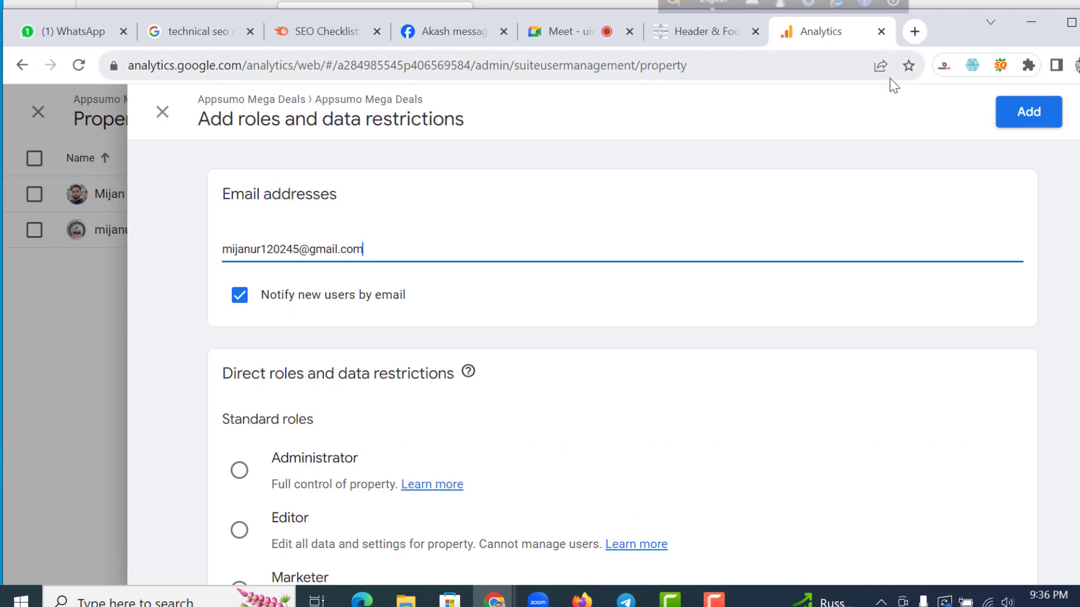
# Step: Submit the new user's access to the Analytics property
pyautogui.click(1029, 112)
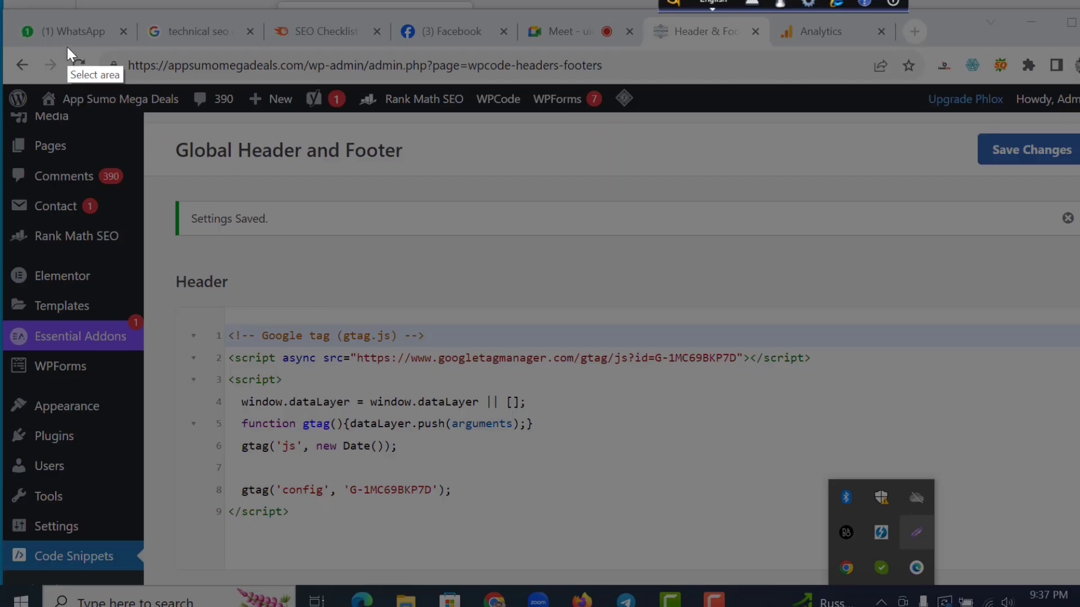
# Step: Capture a 1576x922 screen area over the Global Header and Footer page and sketch a red labelled box with an arrow leading away from it
pyautogui.moveTo(67, 46); pyautogui.dragTo(990, 587)
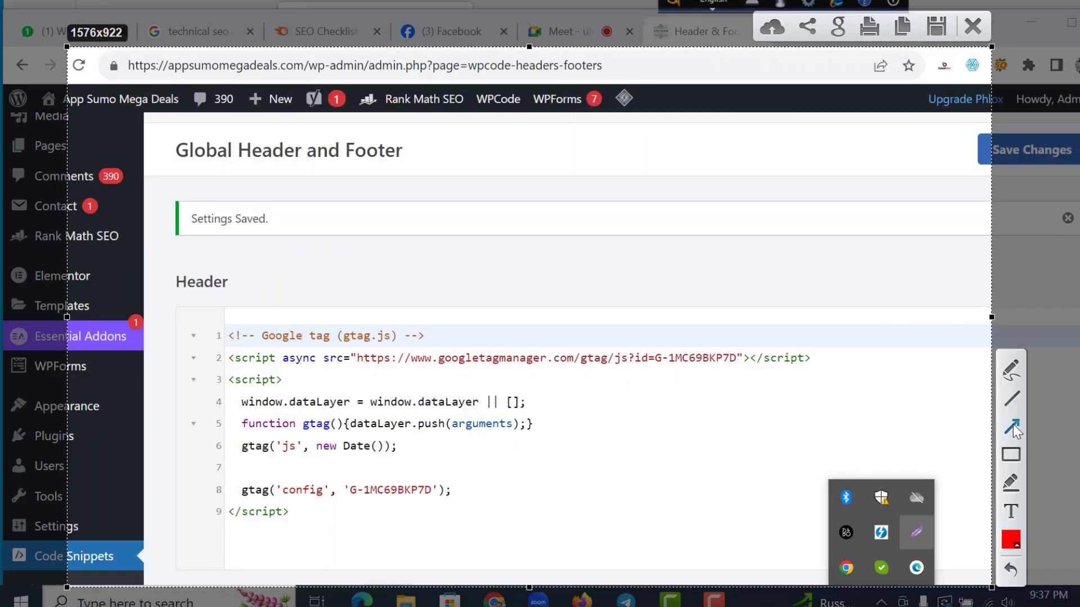
pyautogui.click(1011, 371)
pyautogui.moveTo(153, 138)
pyautogui.mouseDown()
pyautogui.moveTo(230, 228)
pyautogui.moveTo(256, 141)
pyautogui.moveTo(145, 138)
pyautogui.moveTo(171, 153)
pyautogui.moveTo(184, 208)
pyautogui.moveTo(194, 185)
pyautogui.moveTo(193, 206)
pyautogui.mouseUp()
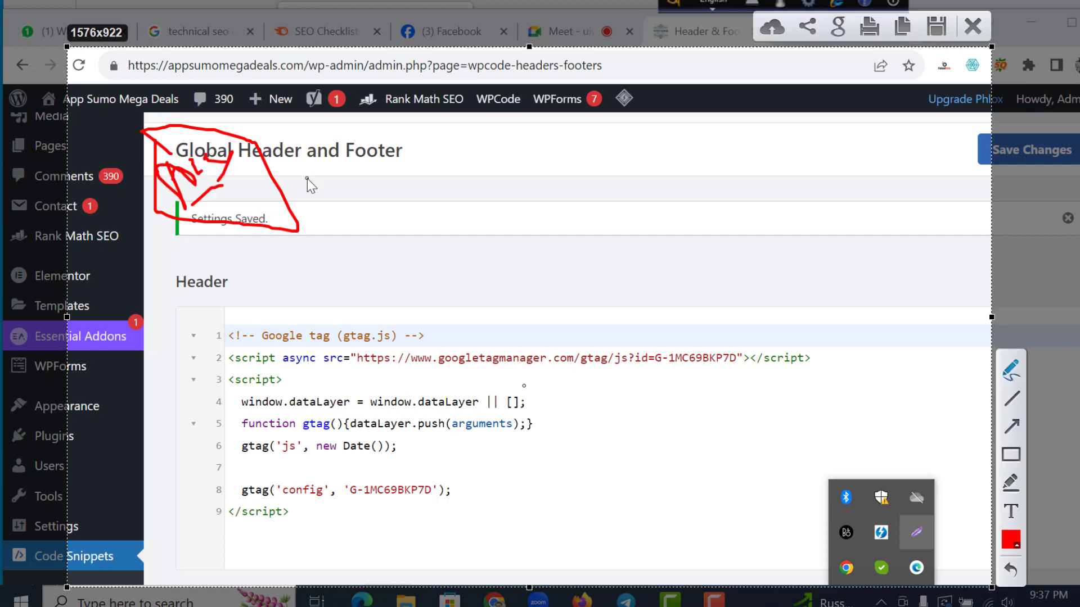
pyautogui.moveTo(304, 180)
pyautogui.mouseDown()
pyautogui.moveTo(476, 166)
pyautogui.moveTo(462, 183)
pyautogui.mouseUp()
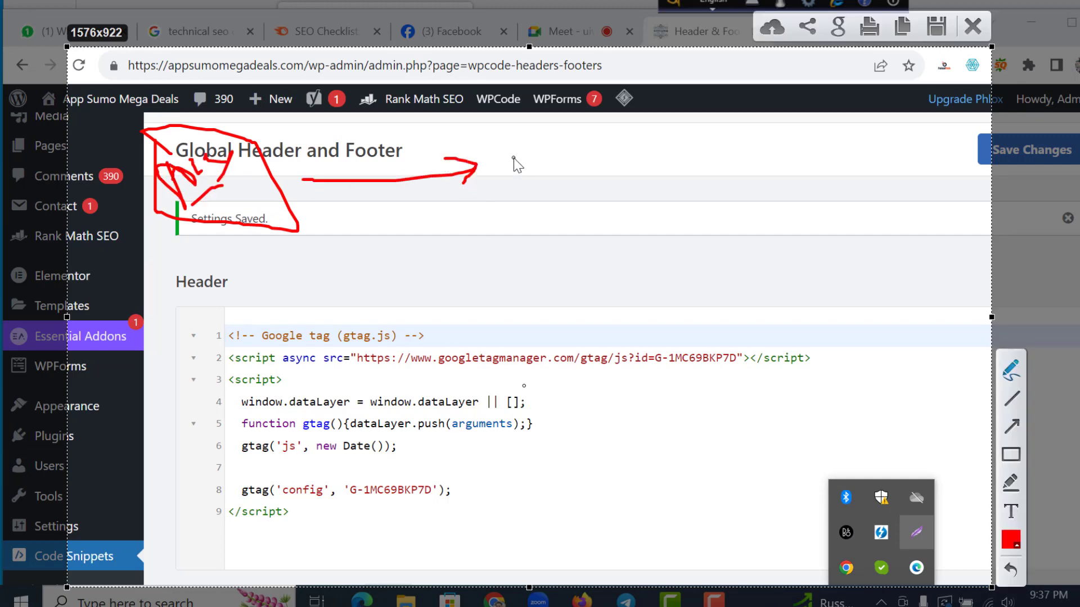
# Step: Sketch two more red boxes linked by arrows, and a long curved arrow from them back onto the header code
pyautogui.moveTo(514, 159)
pyautogui.mouseDown()
pyautogui.moveTo(509, 169)
pyautogui.moveTo(536, 174)
pyautogui.moveTo(626, 142)
pyautogui.moveTo(664, 174)
pyautogui.moveTo(434, 190)
pyautogui.moveTo(664, 122)
pyautogui.mouseUp()
pyautogui.click(589, 148)
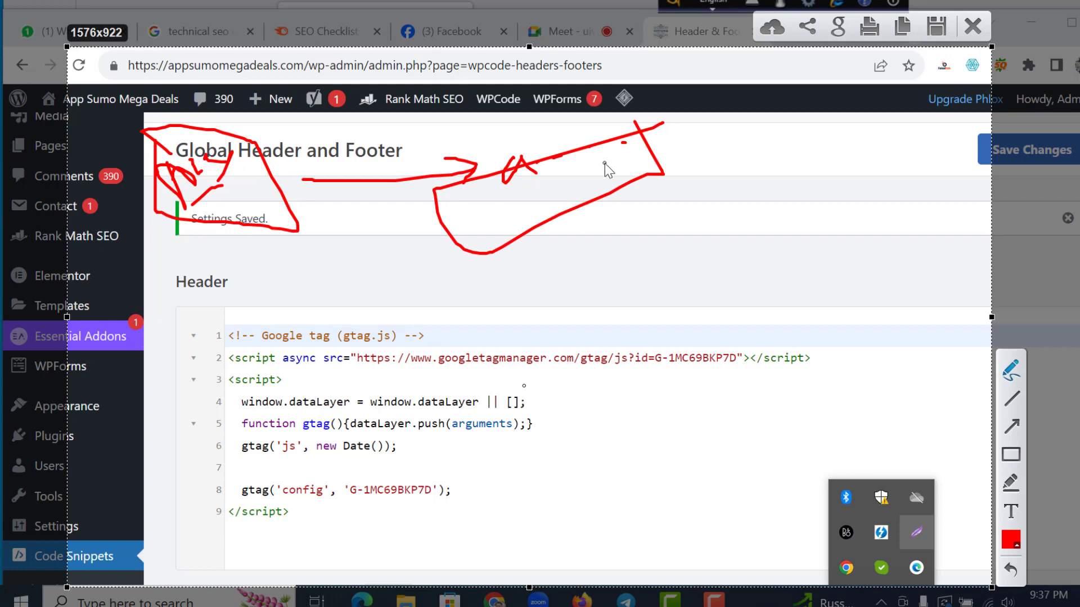
pyautogui.moveTo(479, 210)
pyautogui.mouseDown()
pyautogui.moveTo(650, 149)
pyautogui.moveTo(703, 155)
pyautogui.moveTo(713, 193)
pyautogui.moveTo(723, 173)
pyautogui.mouseUp()
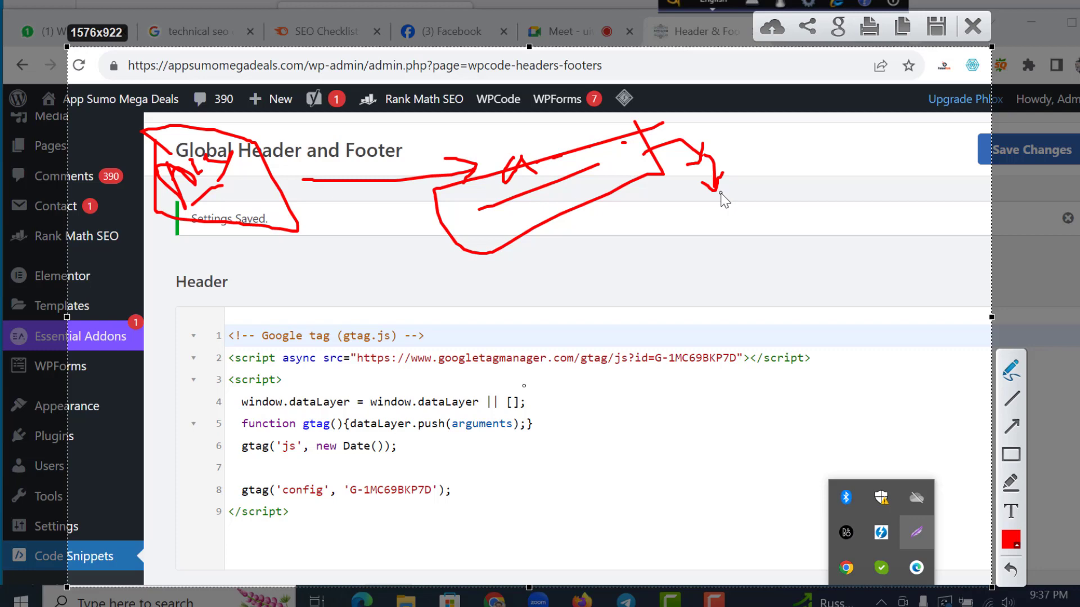
pyautogui.moveTo(680, 215)
pyautogui.mouseDown()
pyautogui.moveTo(714, 256)
pyautogui.moveTo(779, 163)
pyautogui.moveTo(710, 274)
pyautogui.moveTo(695, 243)
pyautogui.moveTo(737, 222)
pyautogui.moveTo(766, 248)
pyautogui.moveTo(766, 310)
pyautogui.moveTo(740, 331)
pyautogui.moveTo(786, 312)
pyautogui.moveTo(793, 346)
pyautogui.moveTo(756, 380)
pyautogui.moveTo(715, 356)
pyautogui.moveTo(701, 382)
pyautogui.moveTo(708, 361)
pyautogui.mouseUp()
pyautogui.moveTo(689, 323)
pyautogui.mouseDown()
pyautogui.moveTo(708, 344)
pyautogui.moveTo(578, 393)
pyautogui.moveTo(422, 423)
pyautogui.moveTo(381, 382)
pyautogui.moveTo(389, 363)
pyautogui.moveTo(428, 364)
pyautogui.mouseUp()
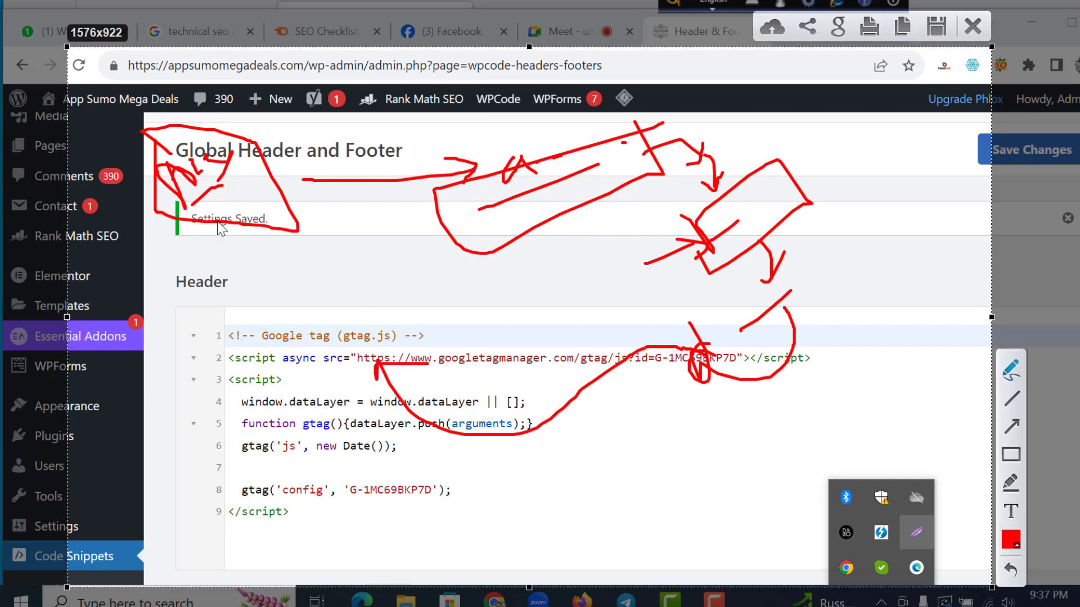
# Step: Draw a red circle below the first box and link it with an arrow to an angular shape beside the Header heading
pyautogui.moveTo(217, 221)
pyautogui.mouseDown()
pyautogui.moveTo(232, 255)
pyautogui.moveTo(222, 252)
pyautogui.mouseUp()
pyautogui.moveTo(231, 241)
pyautogui.mouseDown()
pyautogui.moveTo(202, 275)
pyautogui.moveTo(283, 285)
pyautogui.moveTo(269, 245)
pyautogui.moveTo(239, 238)
pyautogui.mouseUp()
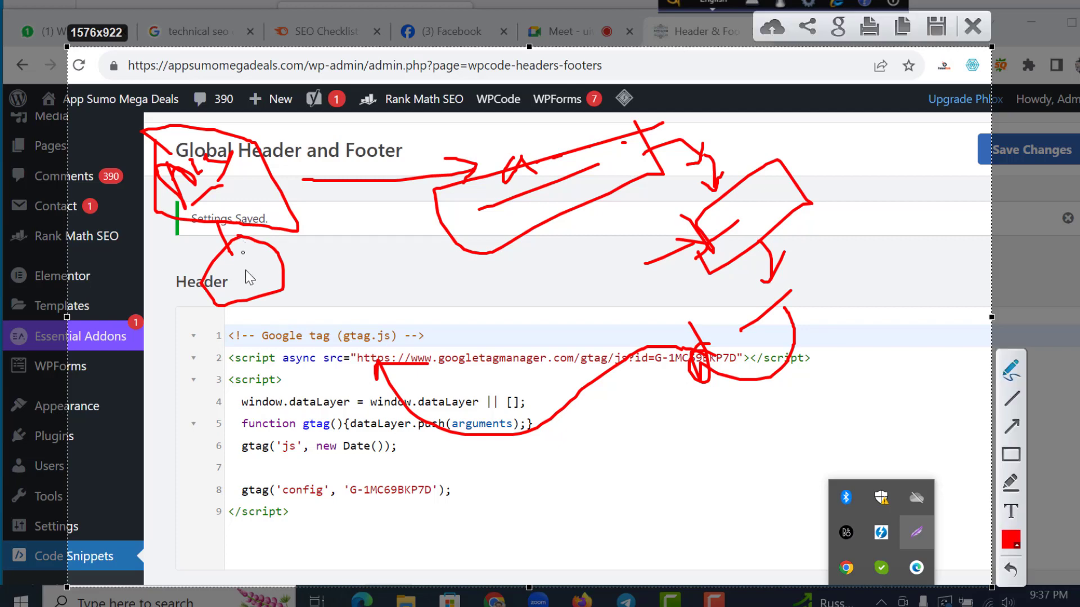
pyautogui.moveTo(241, 292)
pyautogui.mouseDown()
pyautogui.moveTo(230, 318)
pyautogui.moveTo(256, 340)
pyautogui.mouseUp()
pyautogui.moveTo(264, 354)
pyautogui.mouseDown()
pyautogui.moveTo(270, 310)
pyautogui.moveTo(391, 316)
pyautogui.mouseUp()
pyautogui.moveTo(302, 342); pyautogui.dragTo(293, 347)
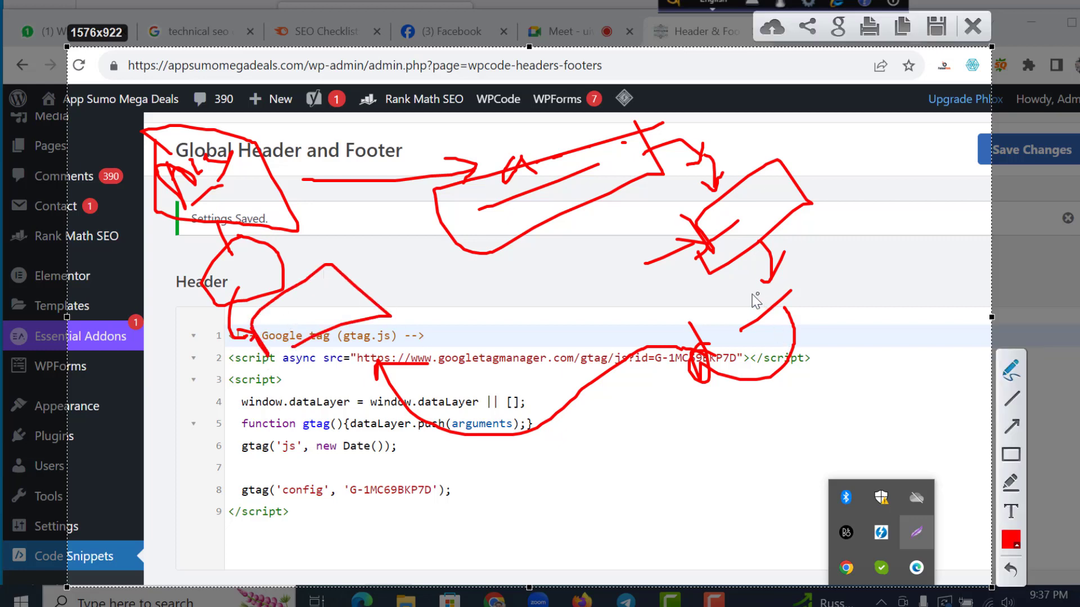
# Step: Extend the red diagram with a long curve into the angular shape and an arrow to the underlined word "Save"
pyautogui.moveTo(749, 296)
pyautogui.mouseDown()
pyautogui.moveTo(750, 308)
pyautogui.moveTo(738, 300)
pyautogui.mouseUp()
pyautogui.moveTo(668, 359)
pyautogui.mouseDown()
pyautogui.moveTo(400, 432)
pyautogui.moveTo(297, 312)
pyautogui.moveTo(302, 301)
pyautogui.moveTo(343, 324)
pyautogui.moveTo(355, 293)
pyautogui.moveTo(393, 272)
pyautogui.moveTo(423, 275)
pyautogui.moveTo(415, 281)
pyautogui.mouseUp()
pyautogui.moveTo(466, 264)
pyautogui.mouseDown()
pyautogui.moveTo(454, 286)
pyautogui.moveTo(493, 299)
pyautogui.moveTo(543, 269)
pyautogui.mouseUp()
pyautogui.moveTo(460, 308); pyautogui.dragTo(527, 301)
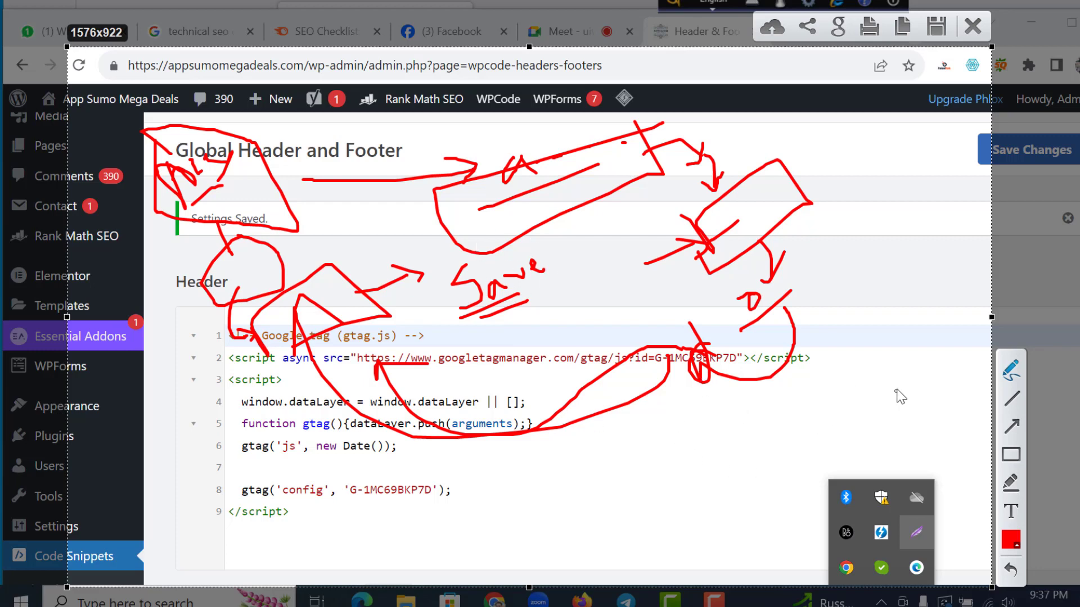
# Step: Draw a long red arc across the diagram to a circle beside the end of the code, and a curve back to the angular shape
pyautogui.moveTo(897, 391)
pyautogui.mouseDown()
pyautogui.moveTo(903, 361)
pyautogui.moveTo(787, 163)
pyautogui.moveTo(276, 332)
pyautogui.moveTo(185, 455)
pyautogui.moveTo(164, 451)
pyautogui.moveTo(167, 473)
pyautogui.moveTo(213, 462)
pyautogui.moveTo(161, 449)
pyautogui.moveTo(180, 531)
pyautogui.moveTo(189, 458)
pyautogui.moveTo(156, 529)
pyautogui.moveTo(173, 509)
pyautogui.moveTo(270, 554)
pyautogui.moveTo(350, 313)
pyautogui.moveTo(368, 309)
pyautogui.mouseUp()
pyautogui.moveTo(354, 303); pyautogui.dragTo(368, 321)
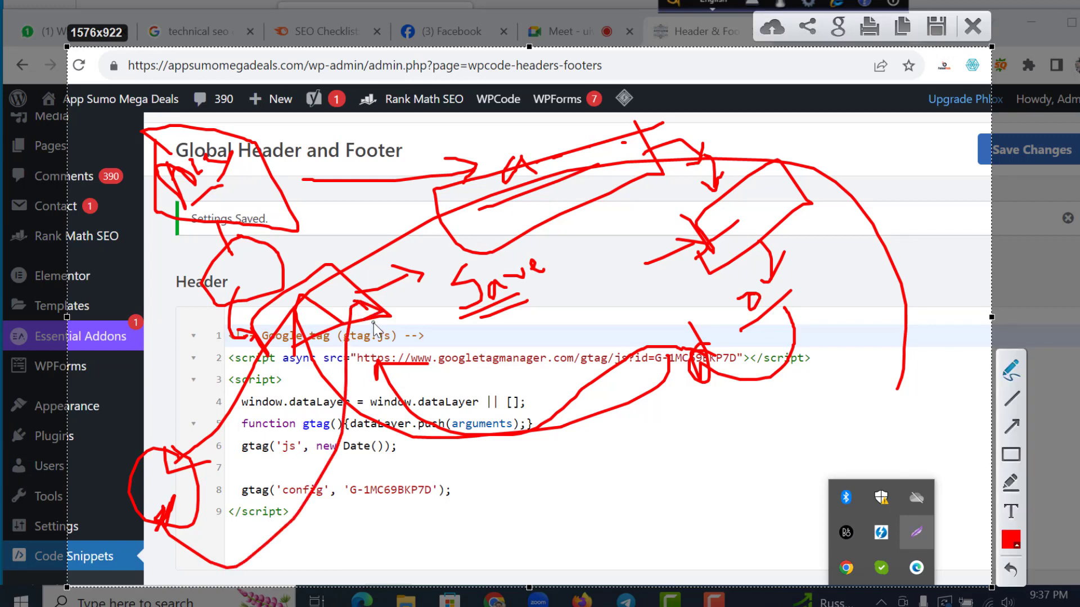
pyautogui.moveTo(369, 303); pyautogui.dragTo(381, 344)
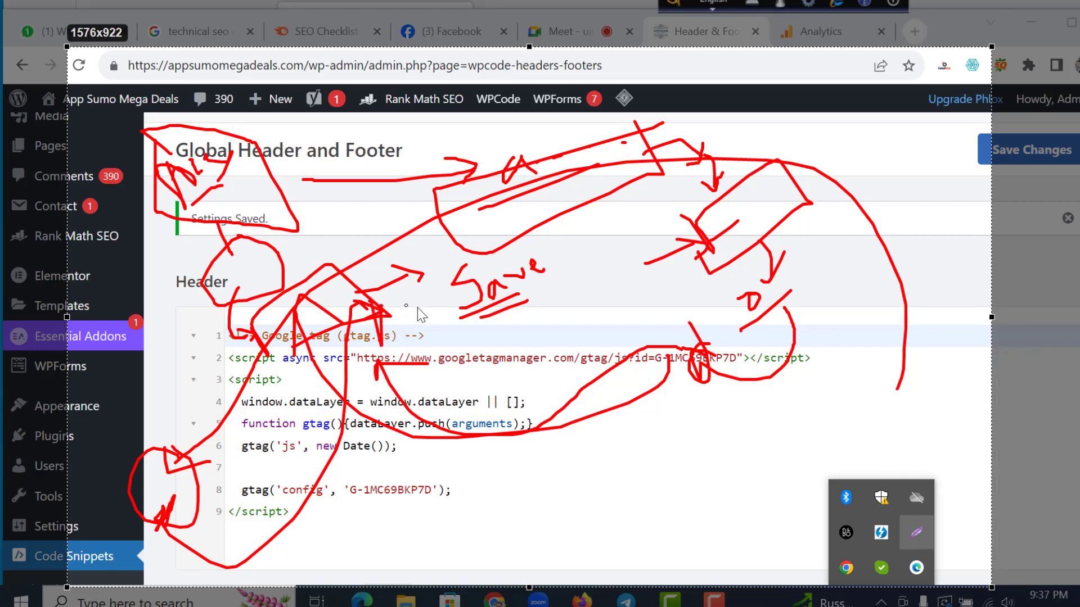
pyautogui.moveTo(418, 308); pyautogui.dragTo(383, 322)
# Step: Add a circled 1 near Save Changes, connect it with a curved arrow to the word "Save", and mark that target with underlines and a circle
pyautogui.moveTo(908, 144)
pyautogui.mouseDown()
pyautogui.moveTo(894, 186)
pyautogui.moveTo(872, 149)
pyautogui.moveTo(896, 178)
pyautogui.moveTo(869, 197)
pyautogui.moveTo(878, 200)
pyautogui.moveTo(838, 191)
pyautogui.moveTo(559, 241)
pyautogui.moveTo(556, 265)
pyautogui.moveTo(562, 242)
pyautogui.mouseUp()
pyautogui.moveTo(524, 296)
pyautogui.mouseDown()
pyautogui.moveTo(582, 257)
pyautogui.moveTo(578, 276)
pyautogui.moveTo(591, 284)
pyautogui.mouseUp()
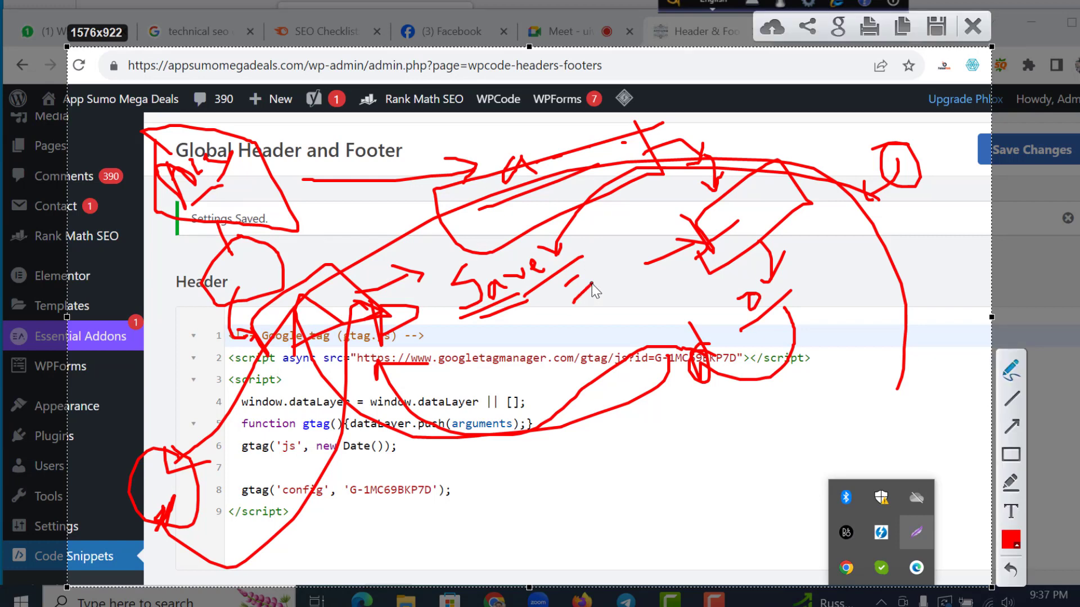
pyautogui.moveTo(541, 303); pyautogui.dragTo(589, 272)
pyautogui.moveTo(608, 228)
pyautogui.mouseDown()
pyautogui.moveTo(544, 239)
pyautogui.moveTo(584, 339)
pyautogui.moveTo(590, 242)
pyautogui.mouseUp()
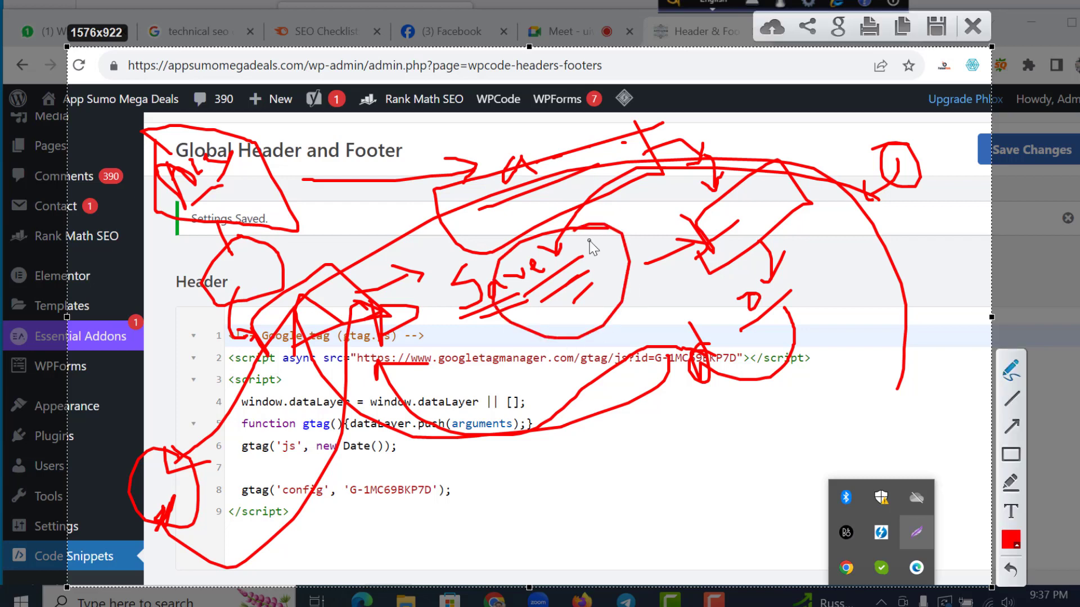